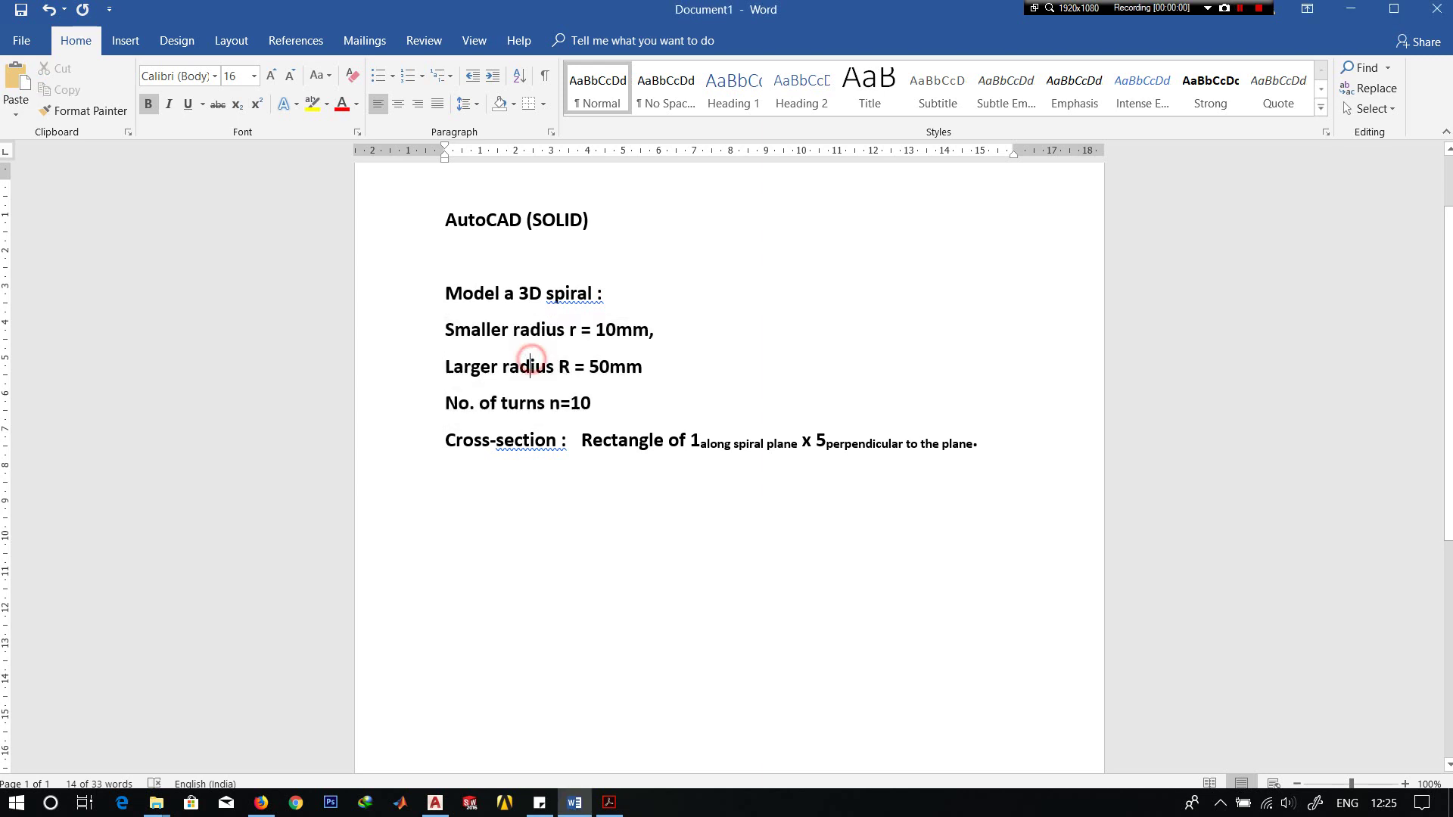
- Highlight the brief's radius 10/50, 10 turns and rectangular cross-section lines, then return to AutoCAD
left_click_drag(449, 330, 654, 333)
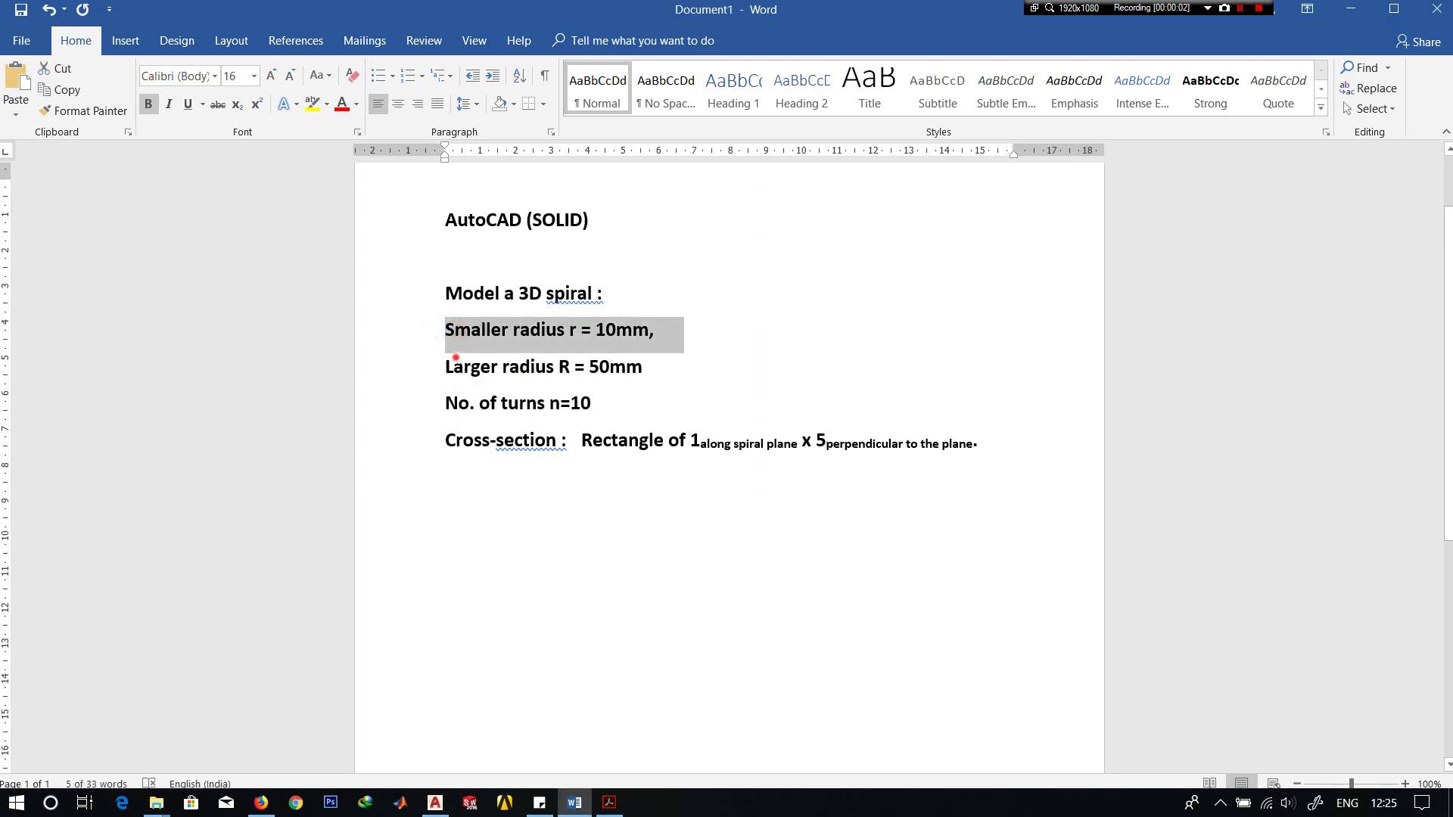
left_click_drag(446, 367, 646, 368)
left_click_drag(447, 403, 592, 403)
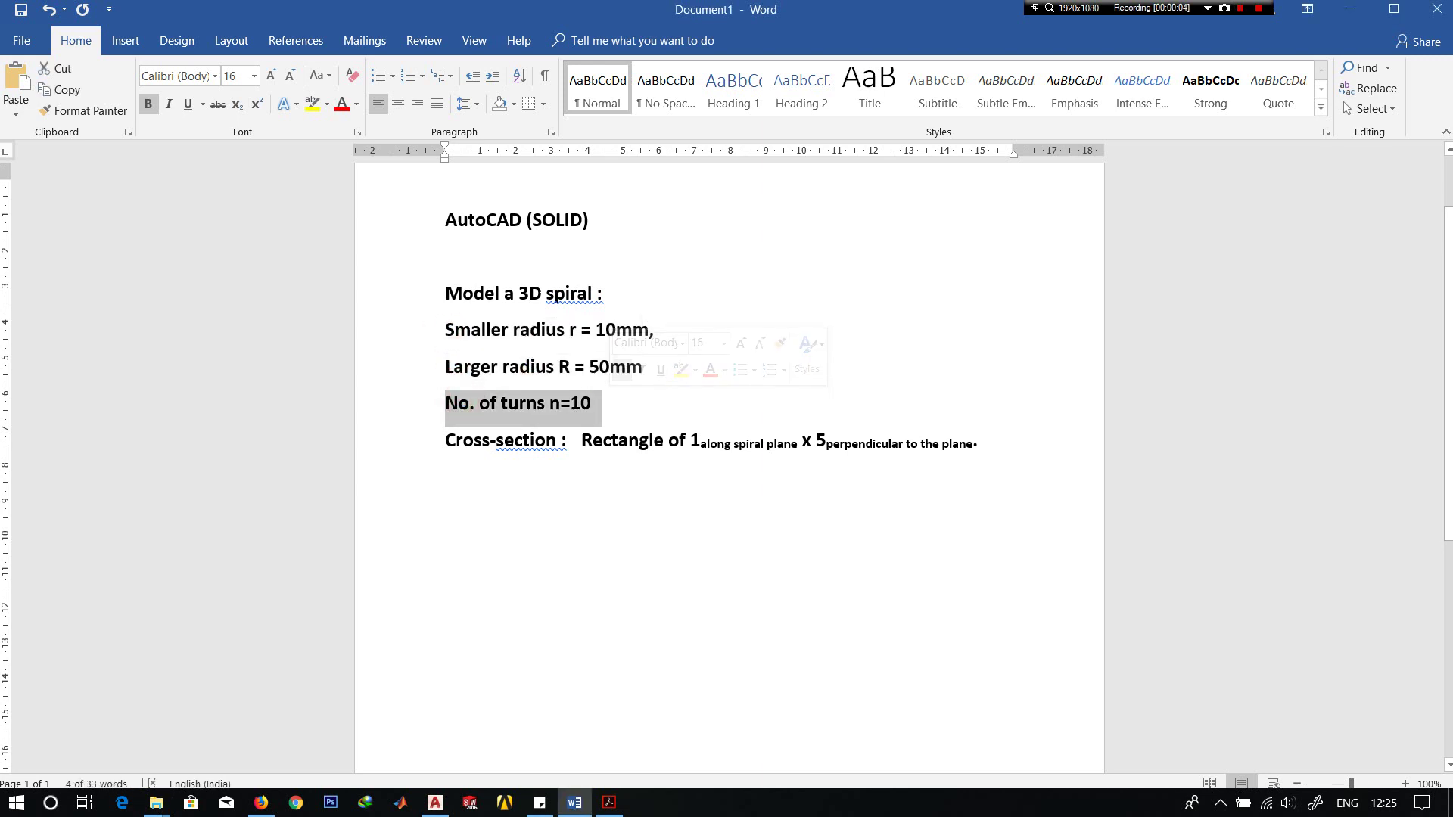
left_click_drag(521, 294, 597, 295)
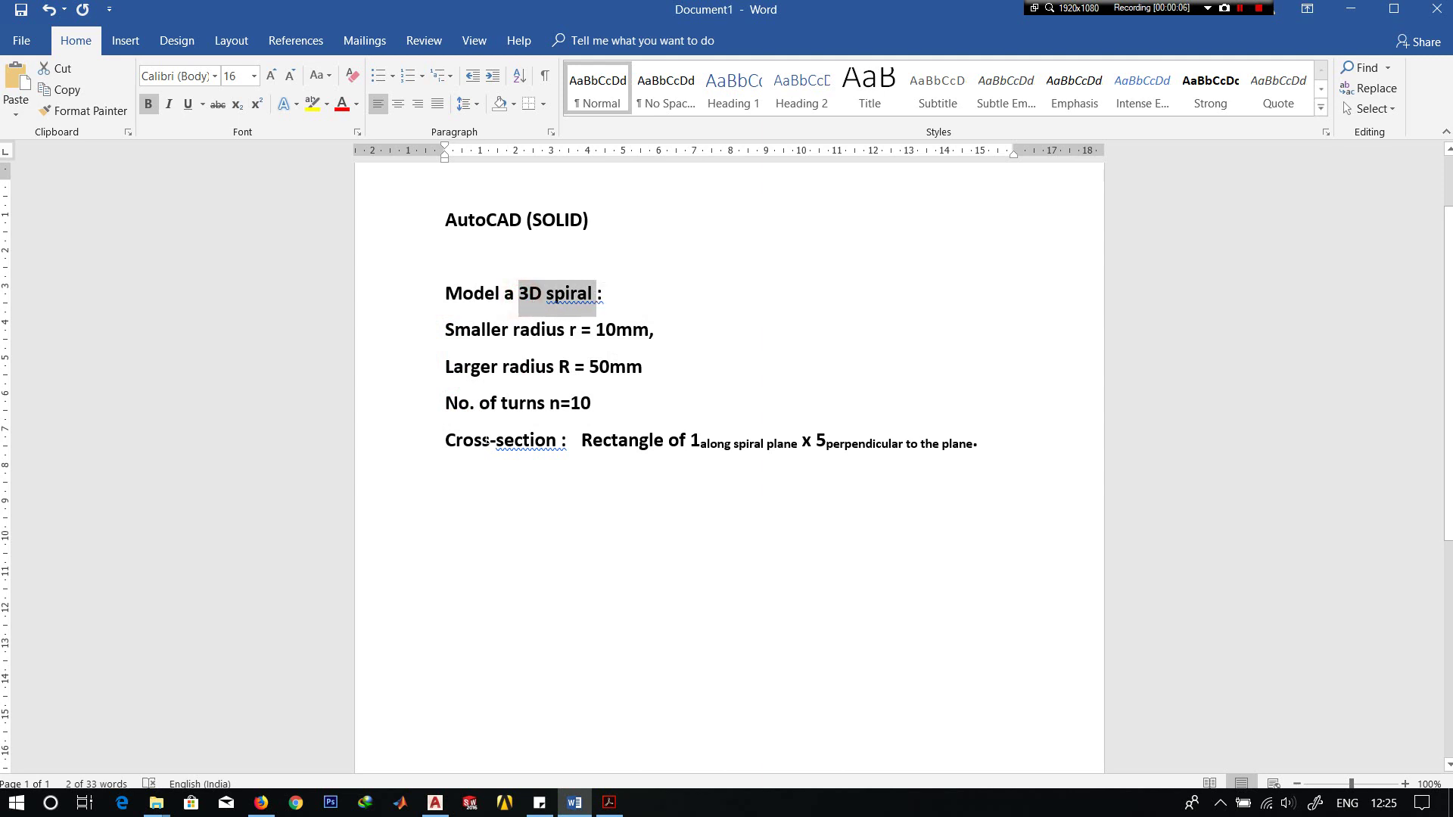
left_click_drag(582, 441, 960, 455)
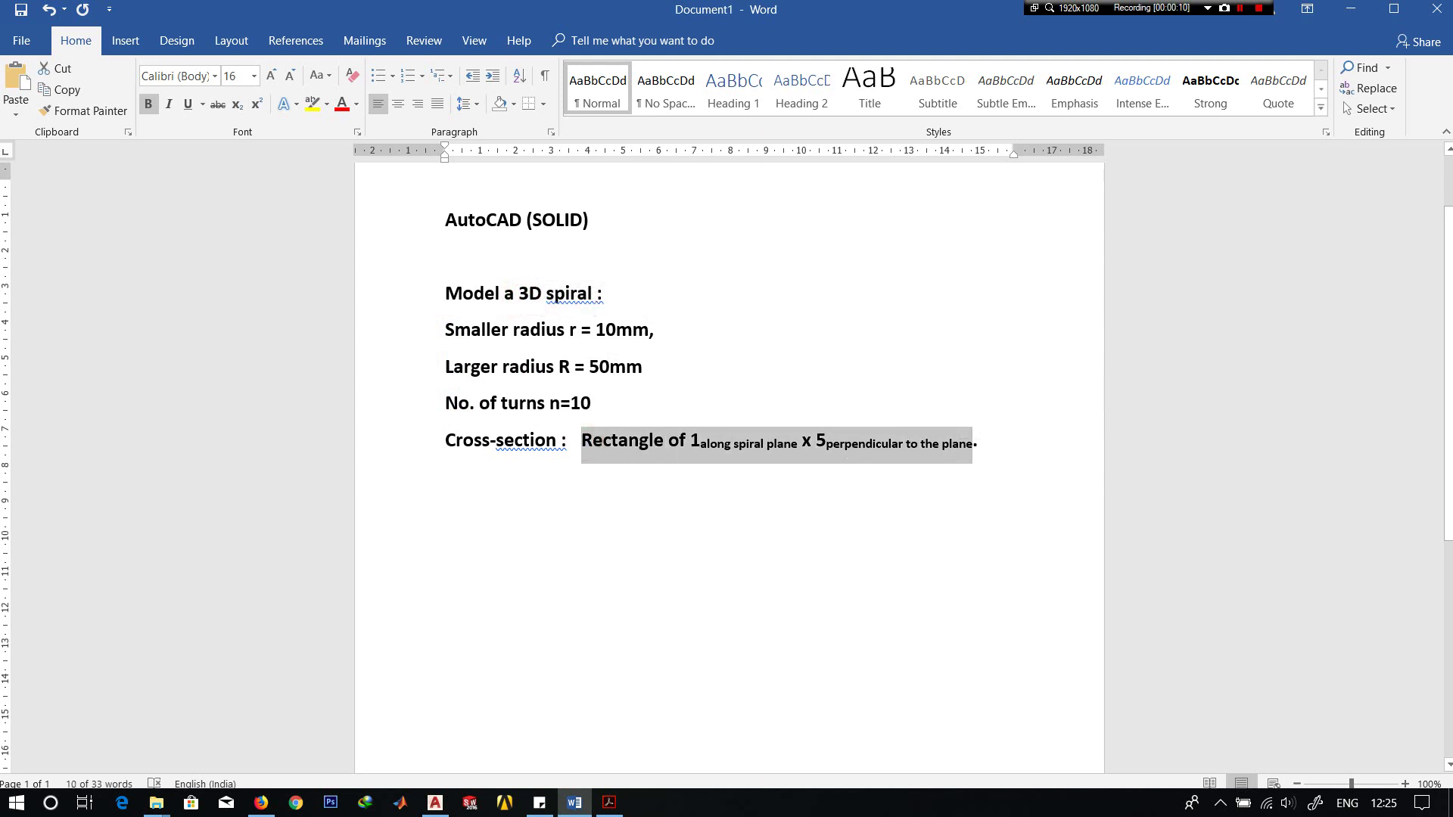
left_click(854, 664)
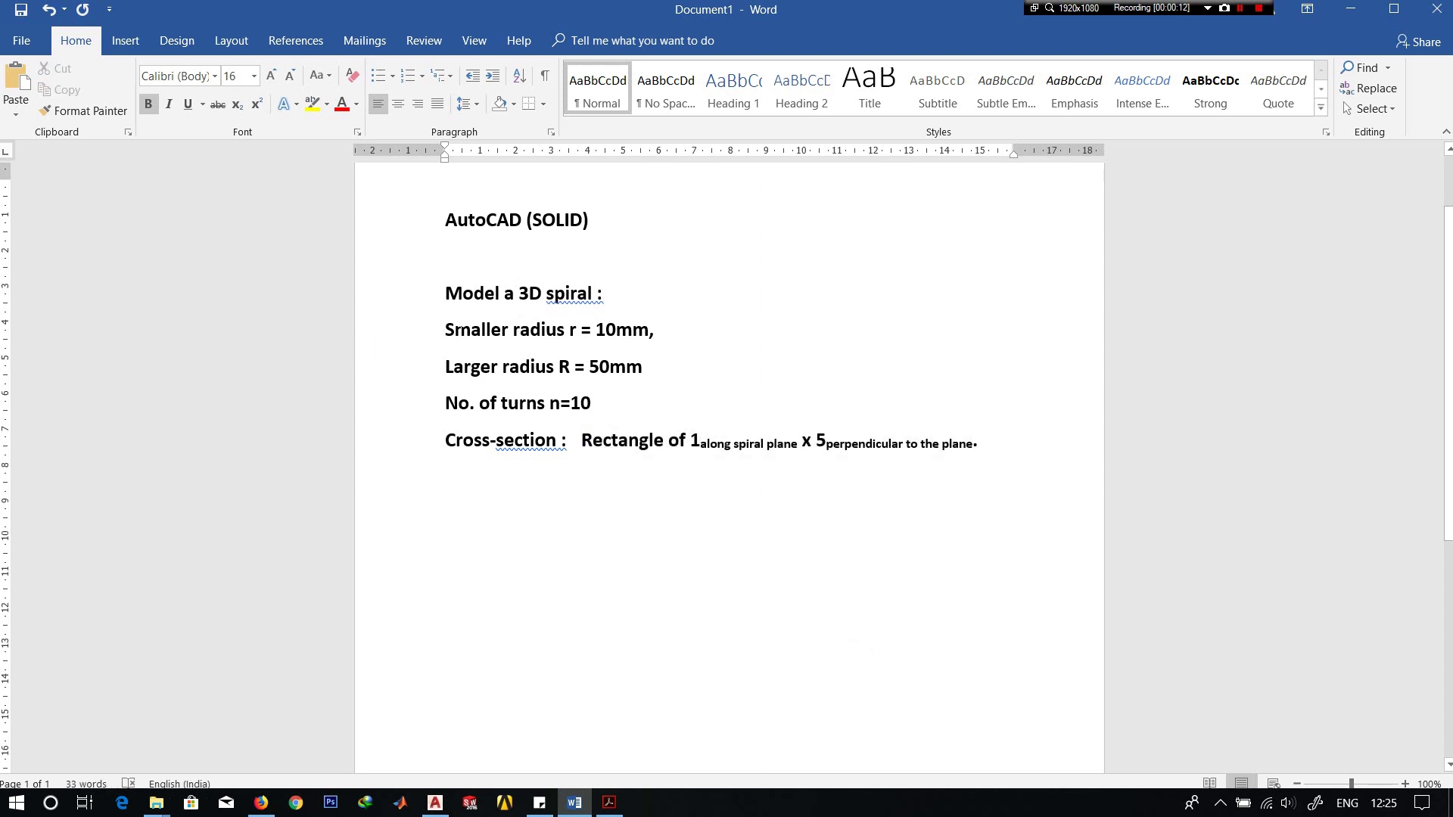
left_click_drag(451, 330, 603, 409)
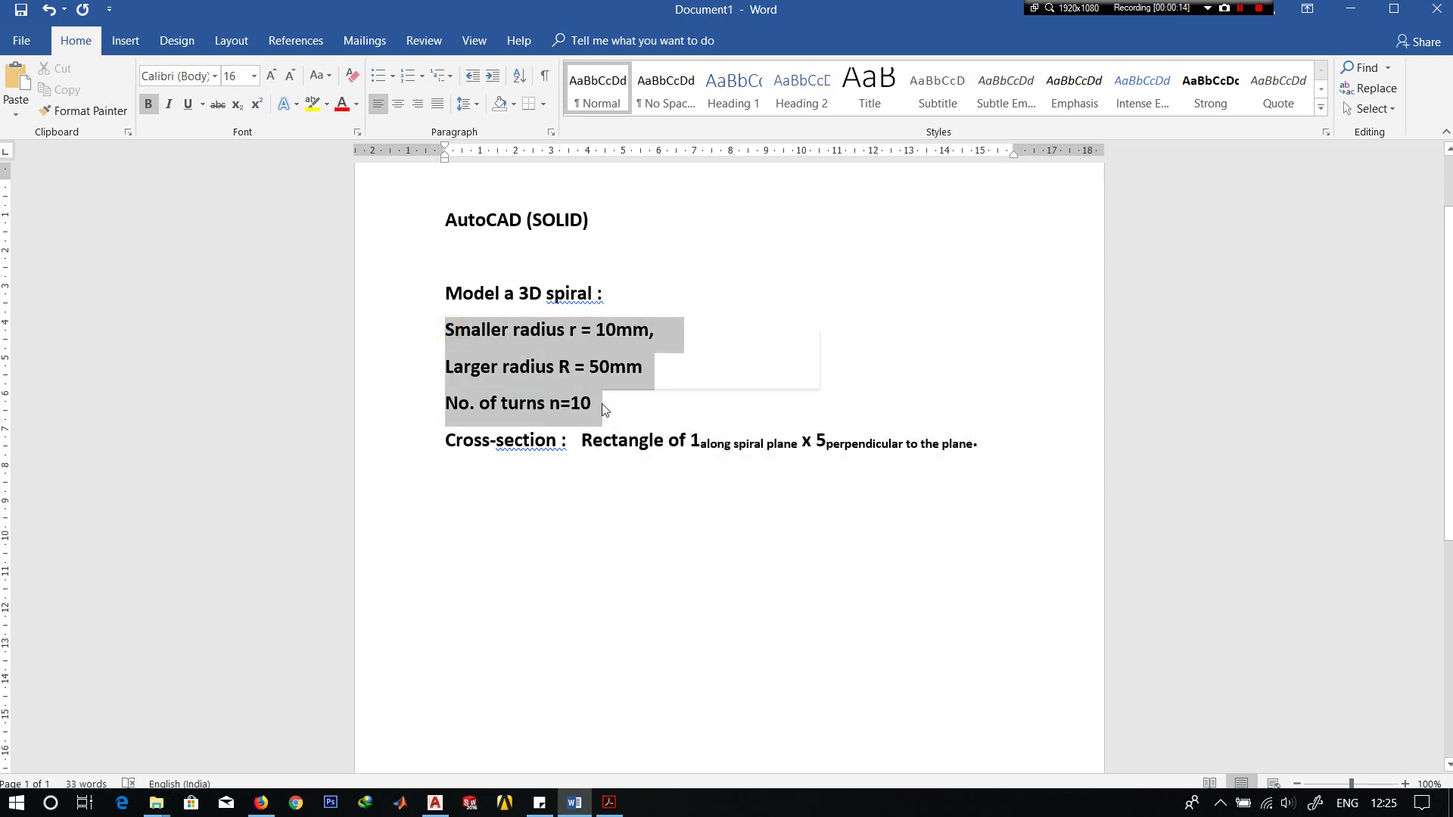
left_click(435, 802)
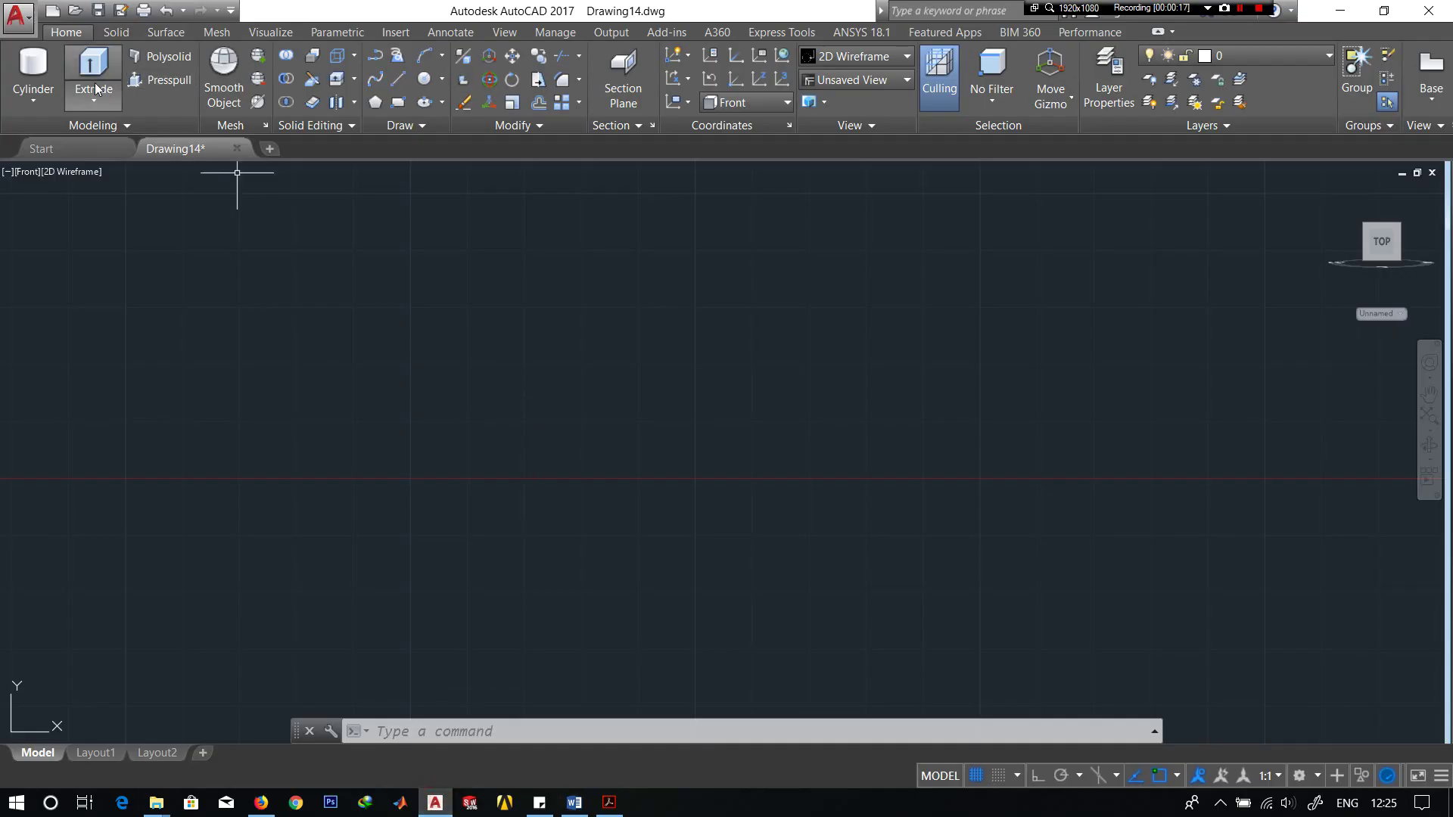
- In Top view, start a helix at a picked centre with base radius 10 and top radius 50
left_click(23, 172)
left_click(46, 213)
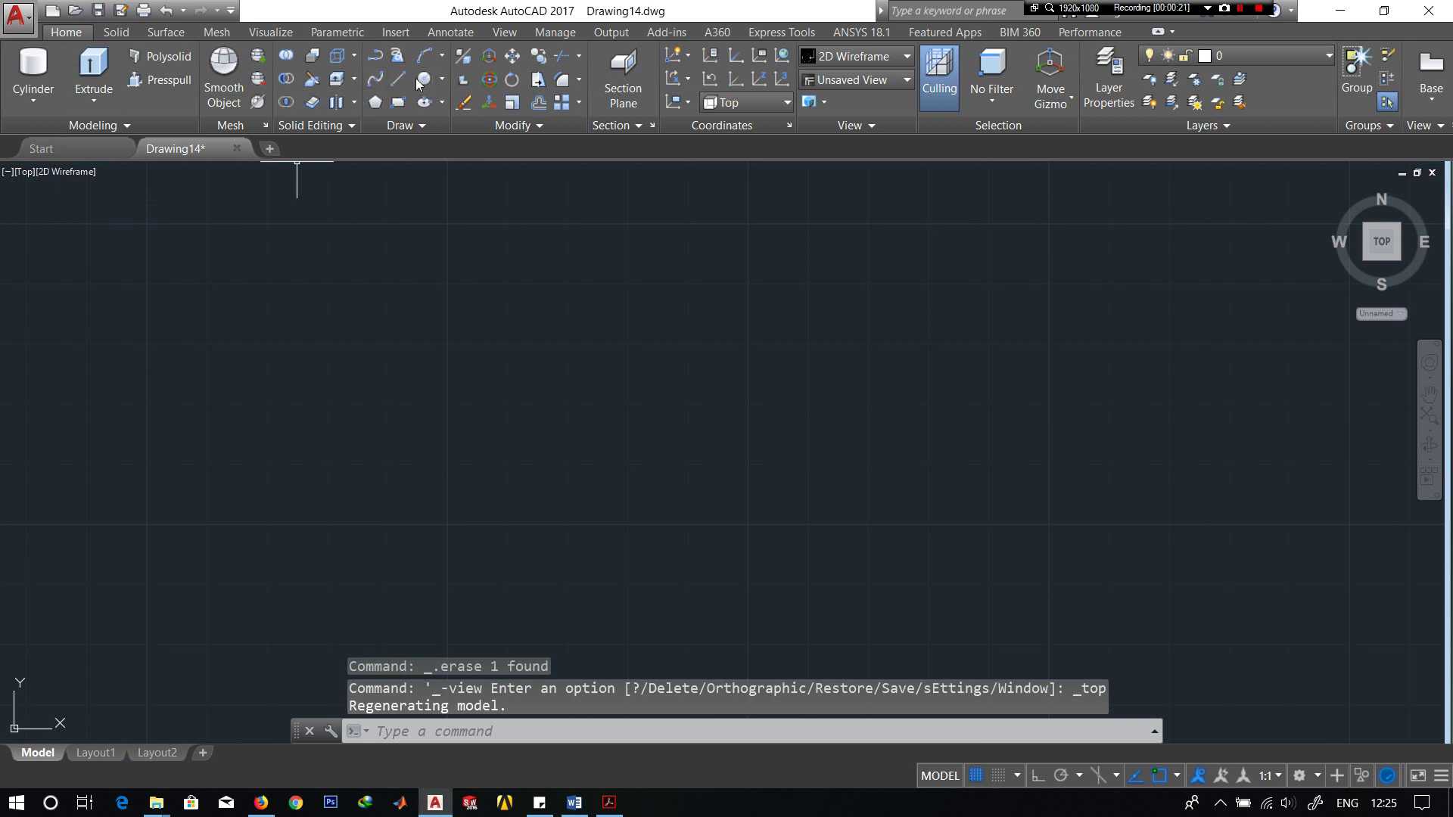
type("spiral")
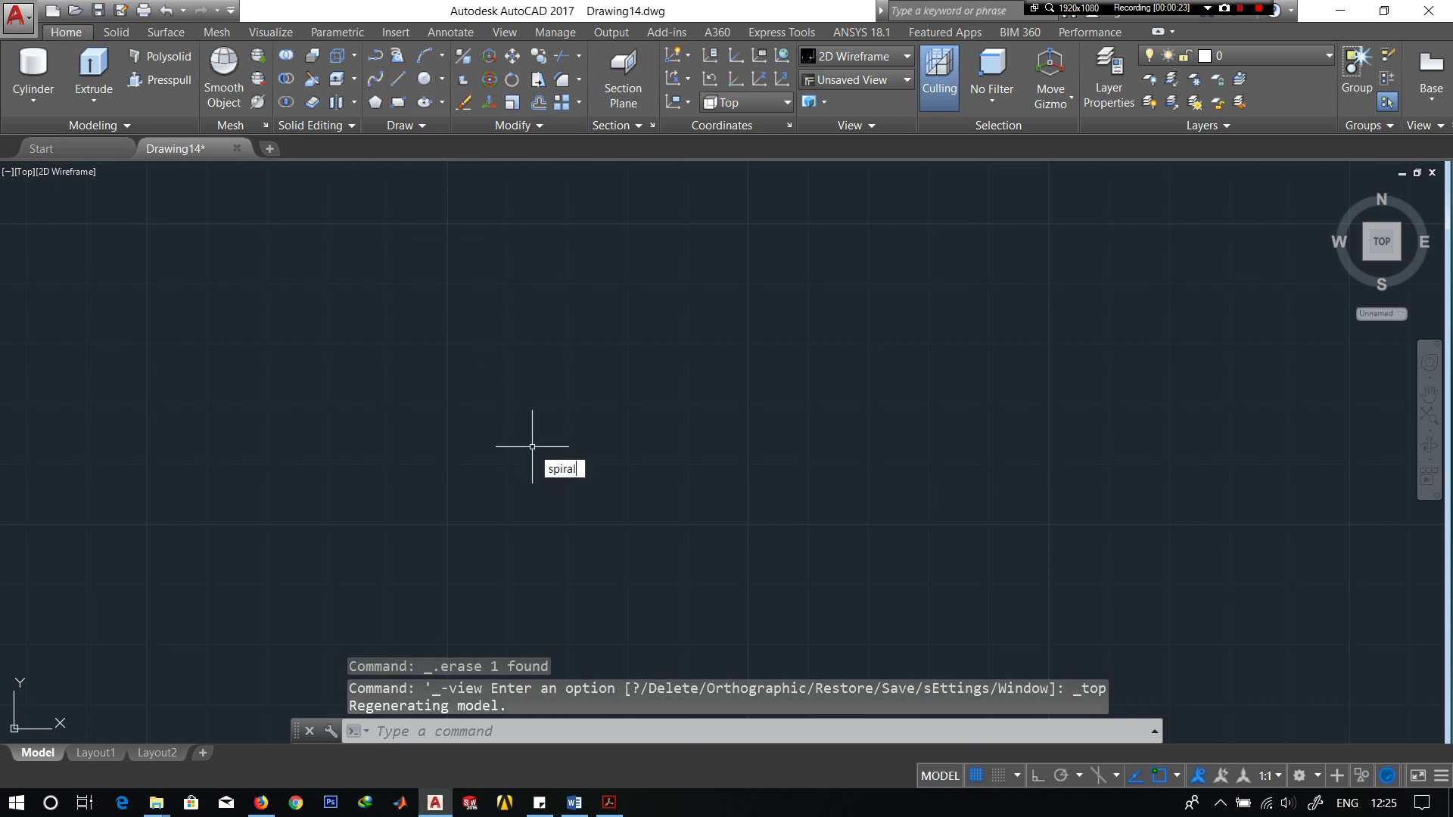
key("Return")
left_click(635, 415)
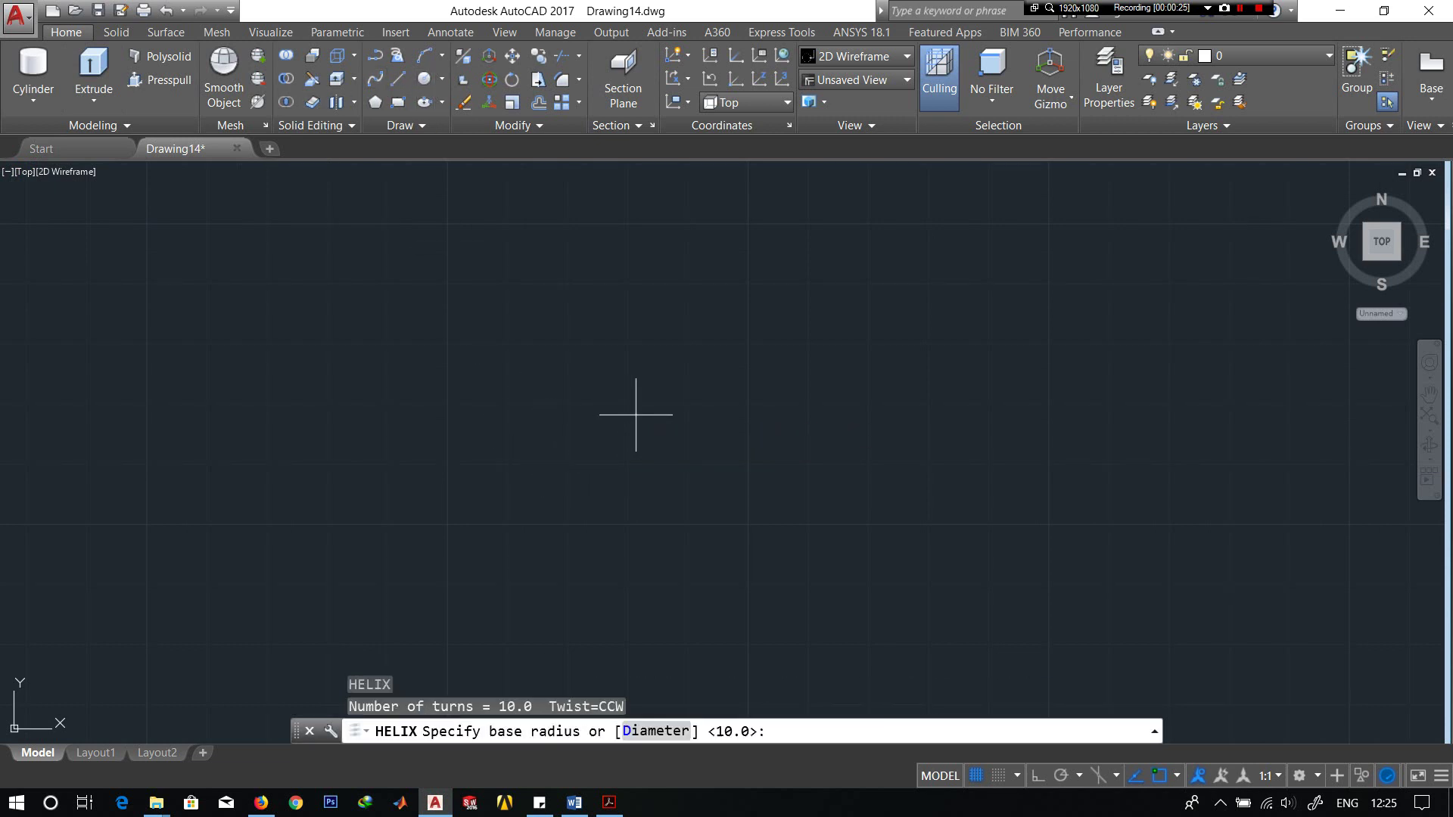
type("10")
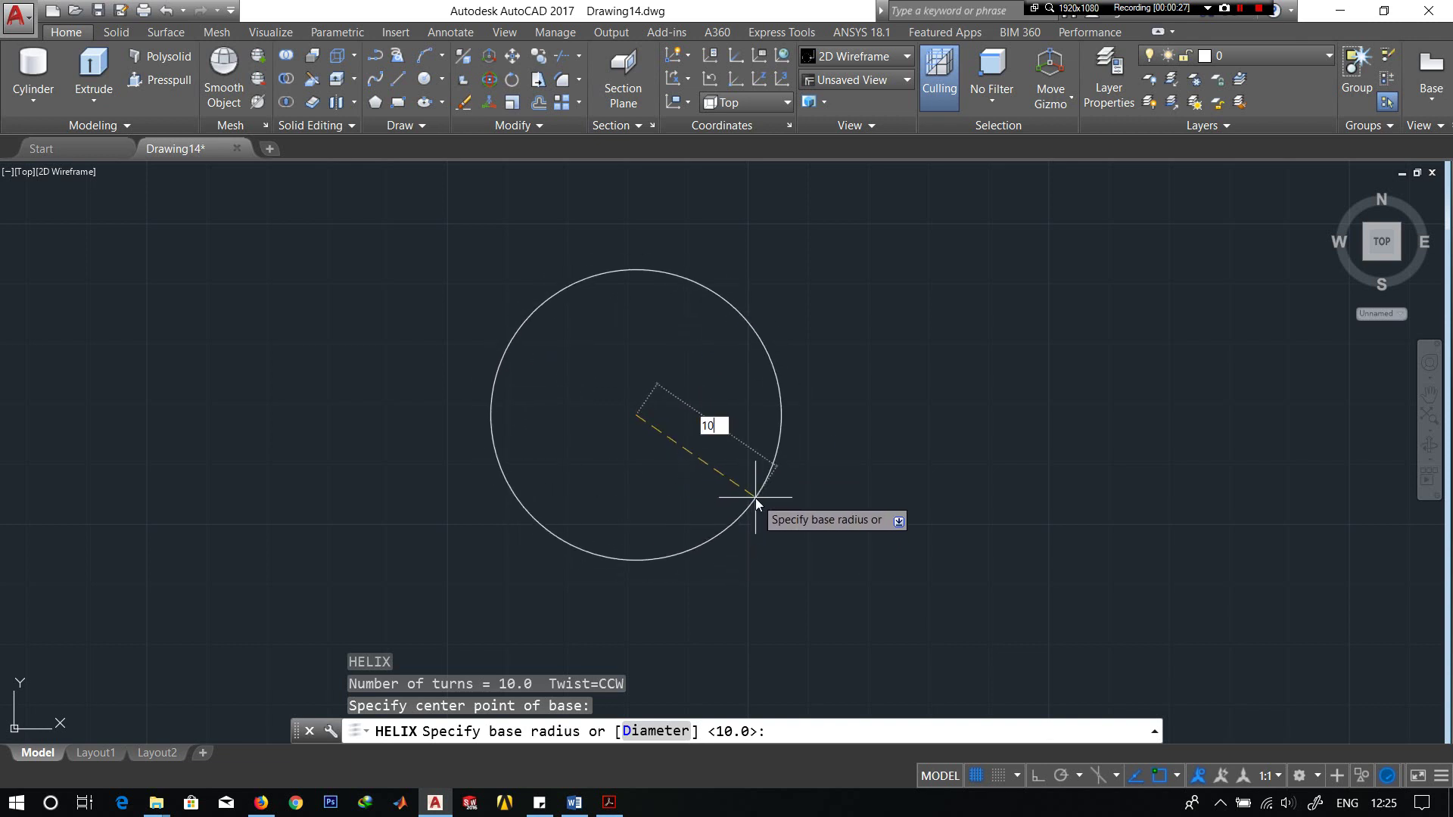
key("Return")
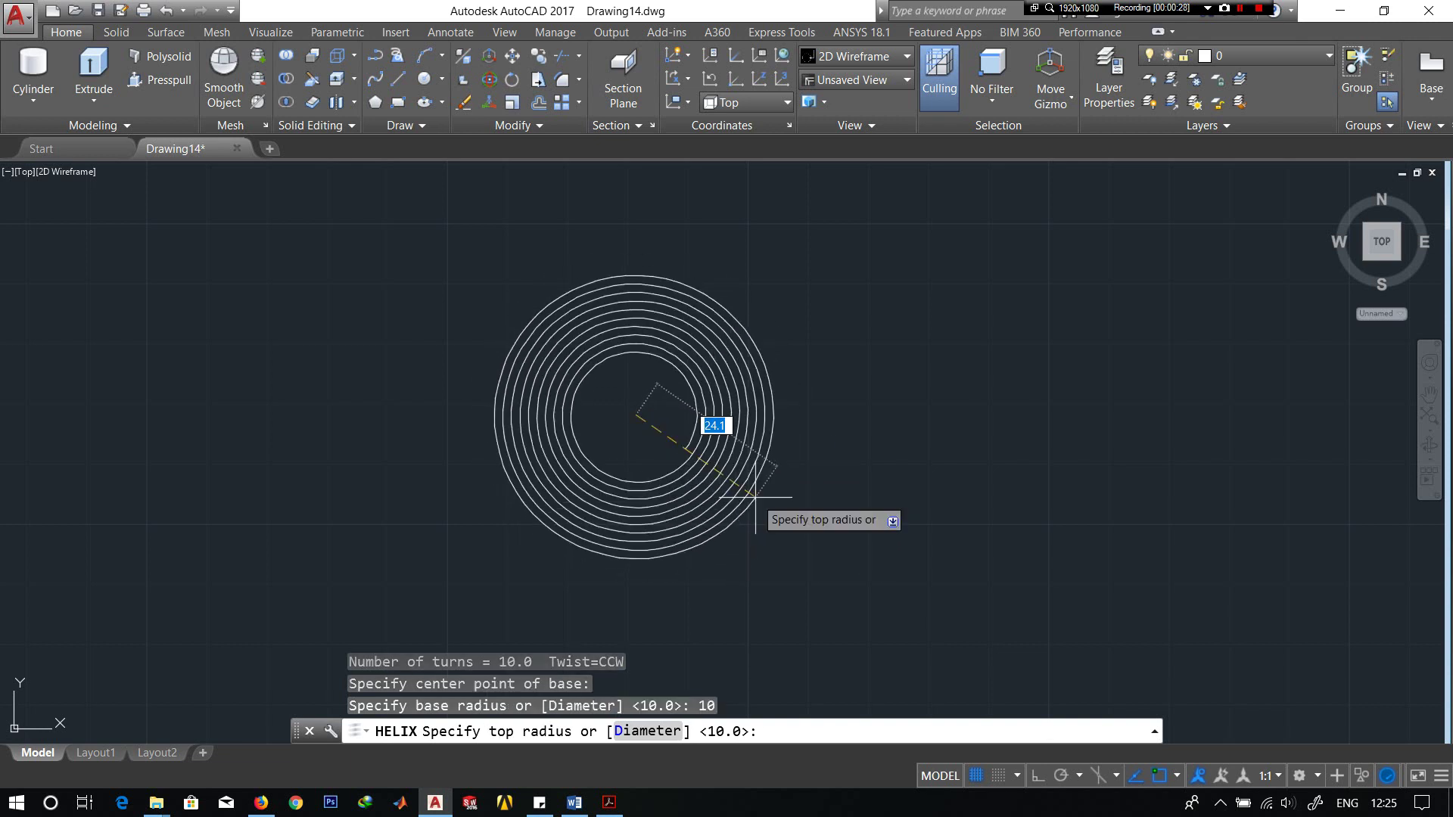
type("50")
key("Return")
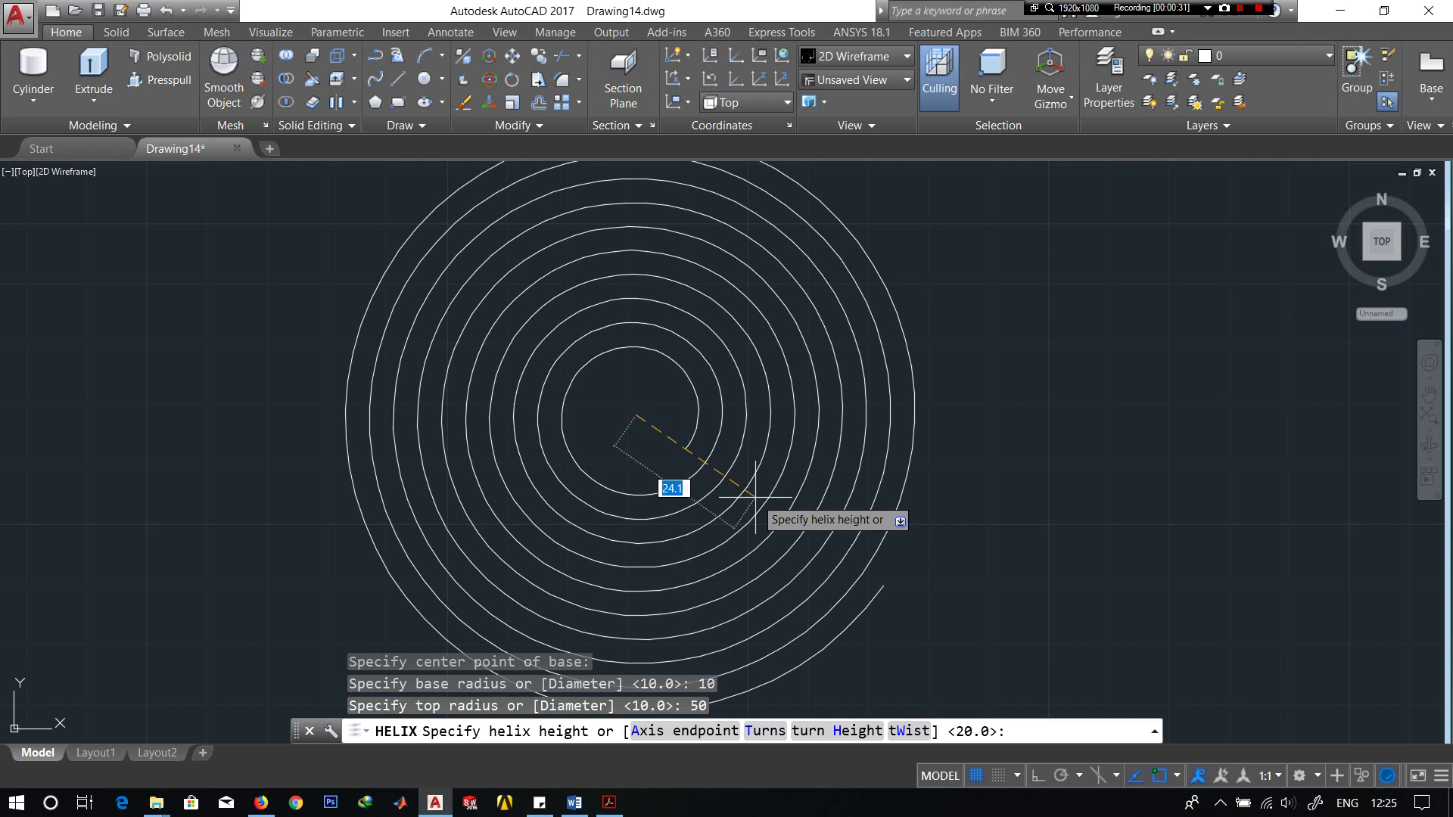
- Give the helix 10 turns and 0 height to make it a flat spiral
left_click(787, 731)
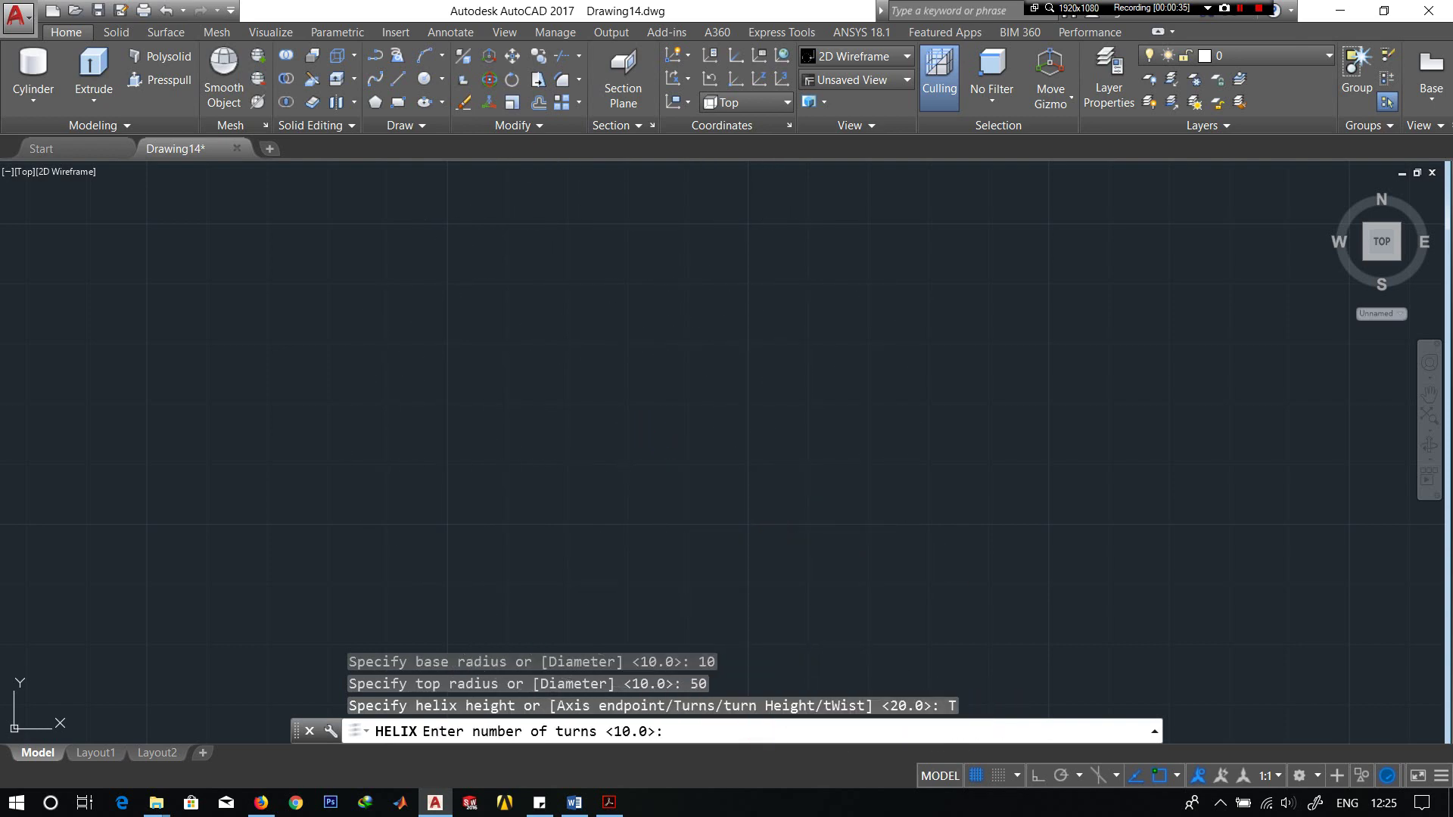
type("10")
key("Return")
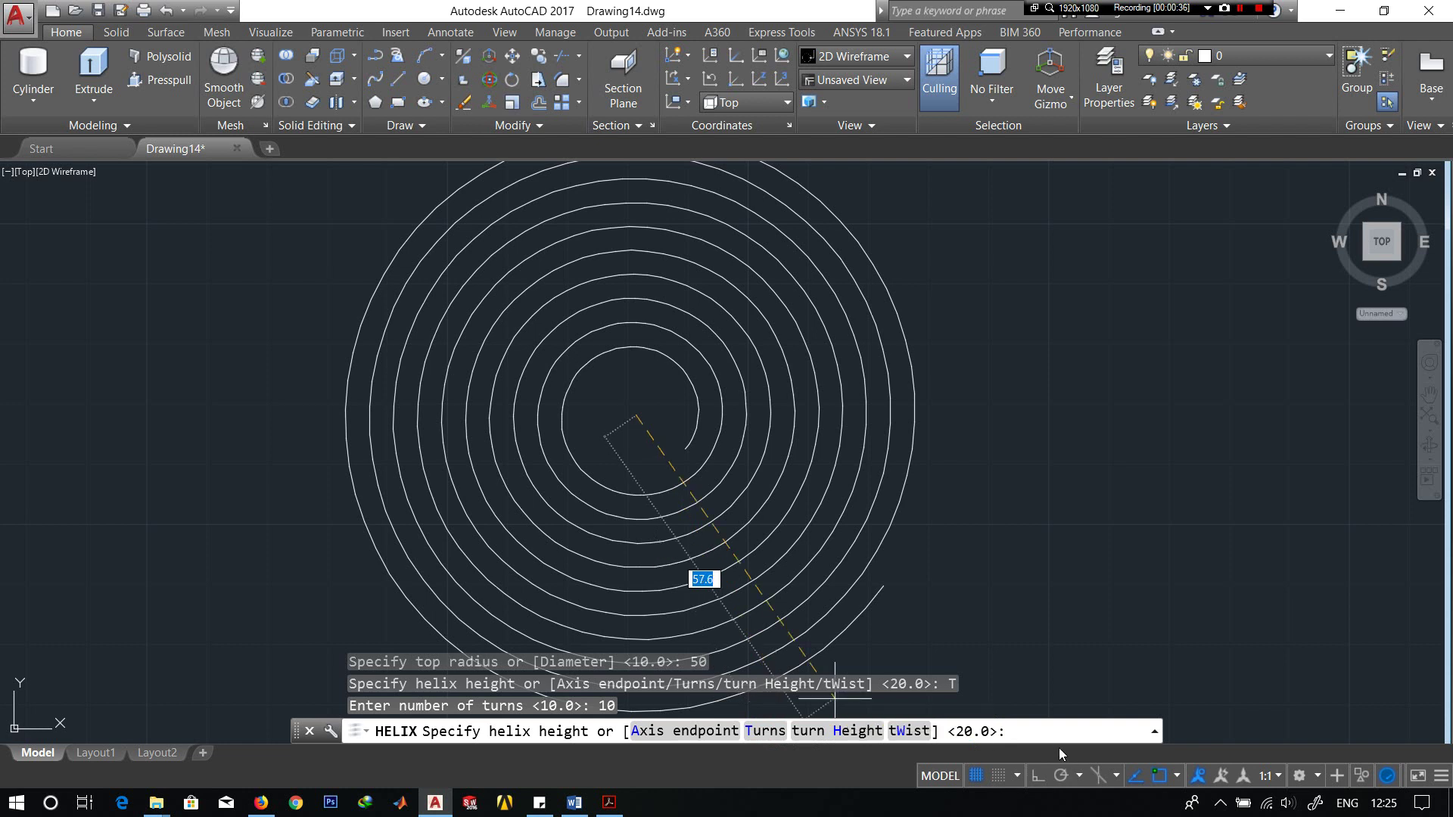
type("0")
key("Return")
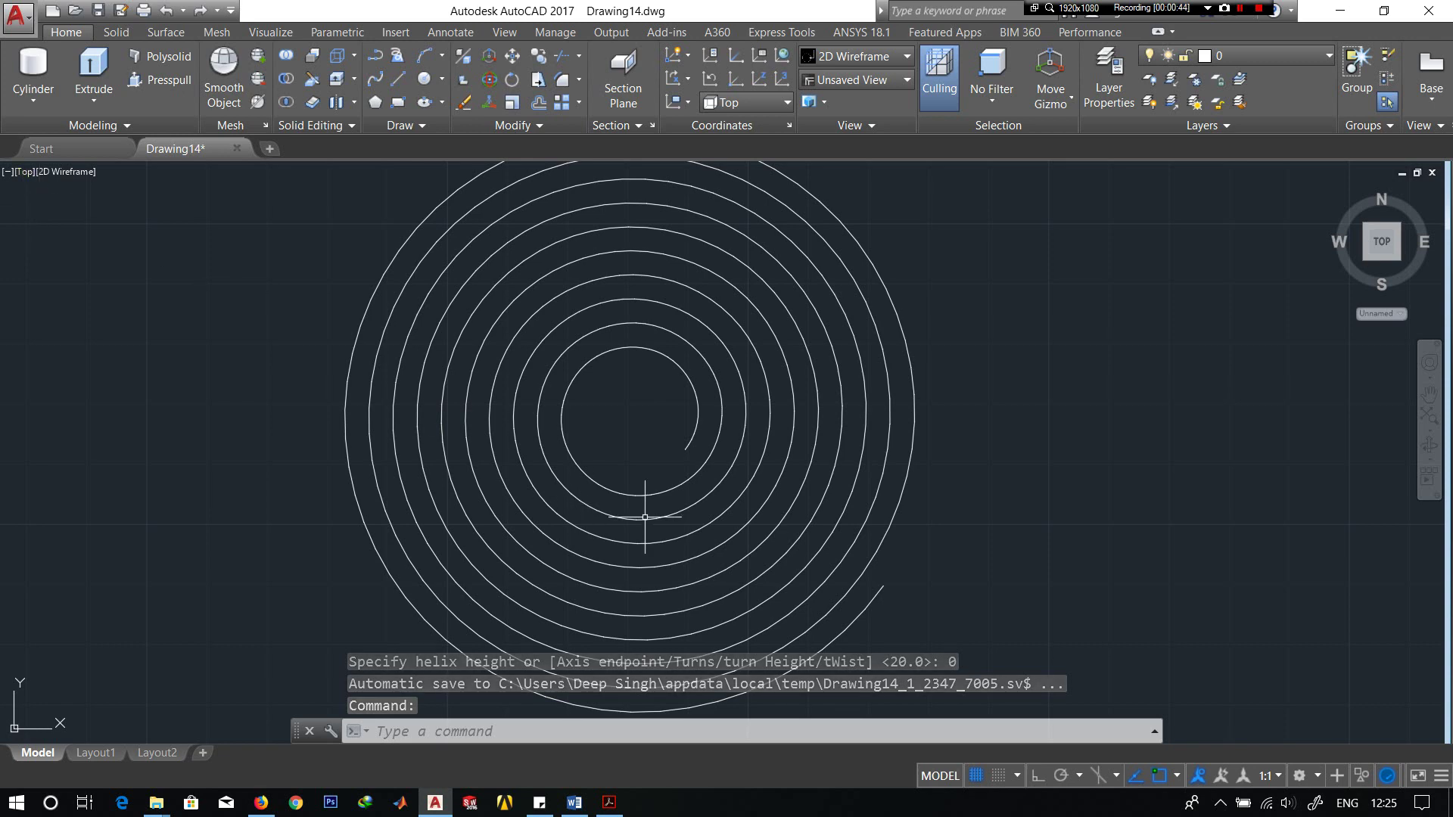
left_click(763, 546)
- Erase the first spiral and turn on Ortho mode
left_click(778, 538)
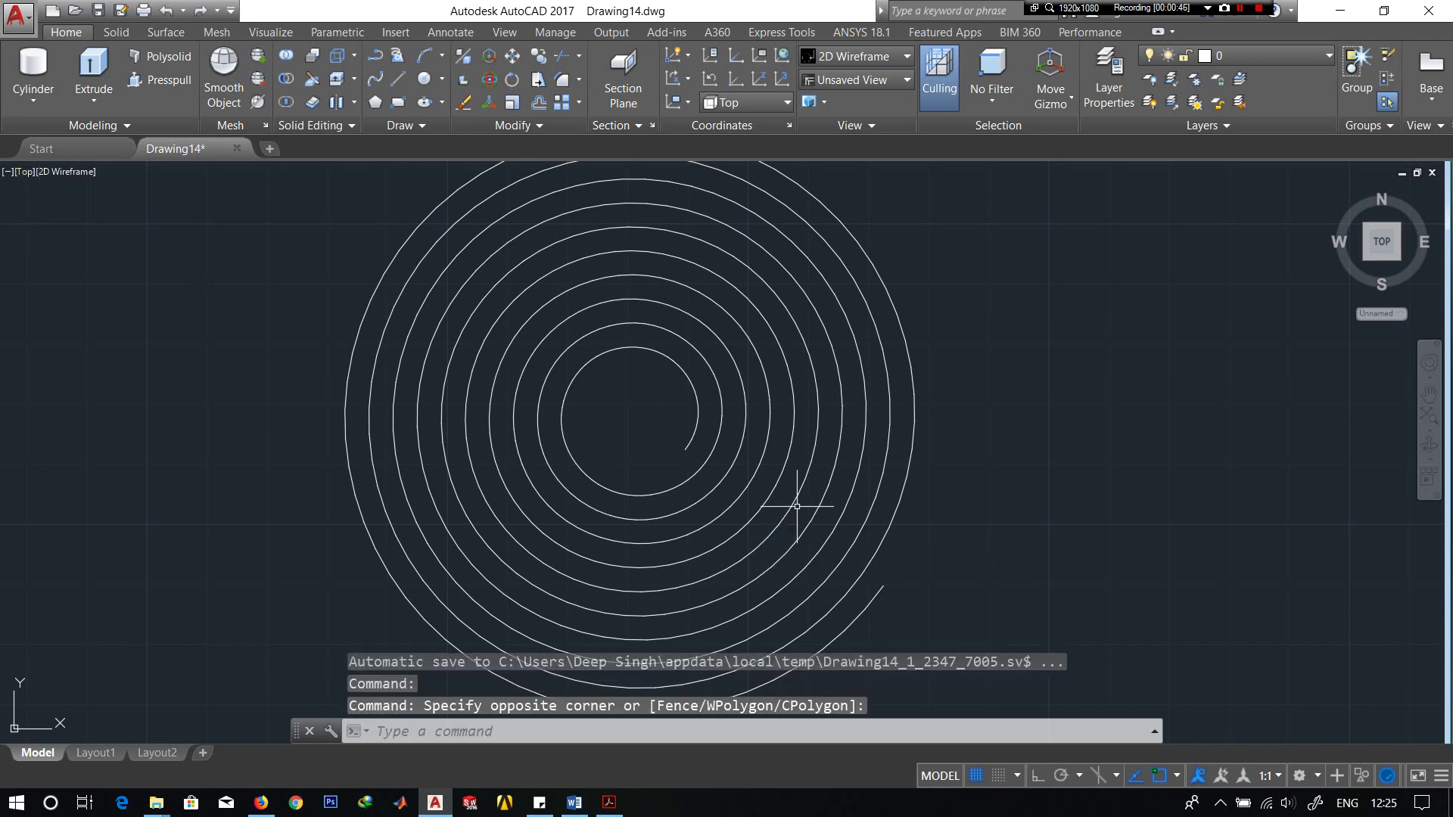
left_click(757, 481)
key("Delete")
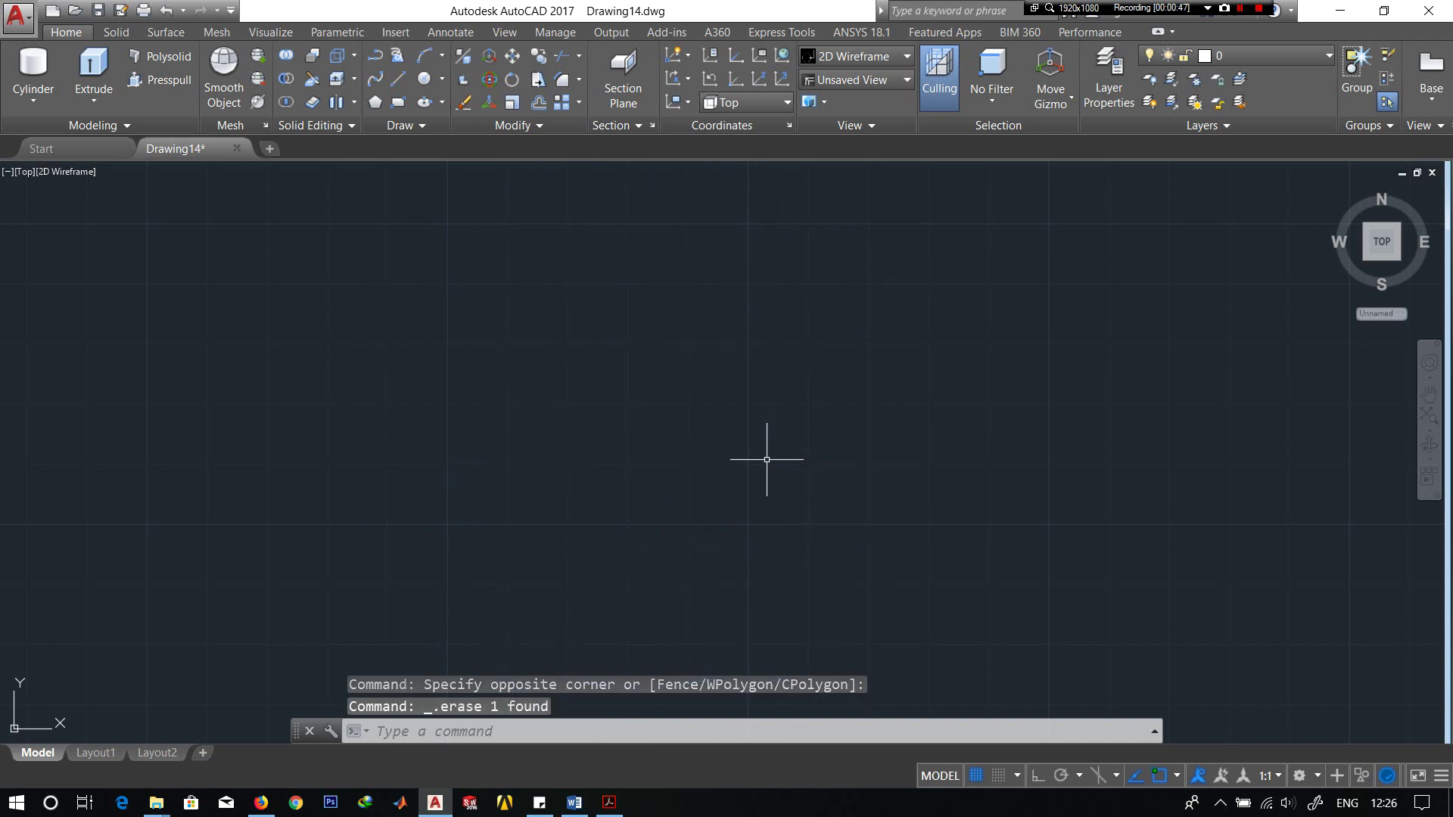
left_click(1039, 776)
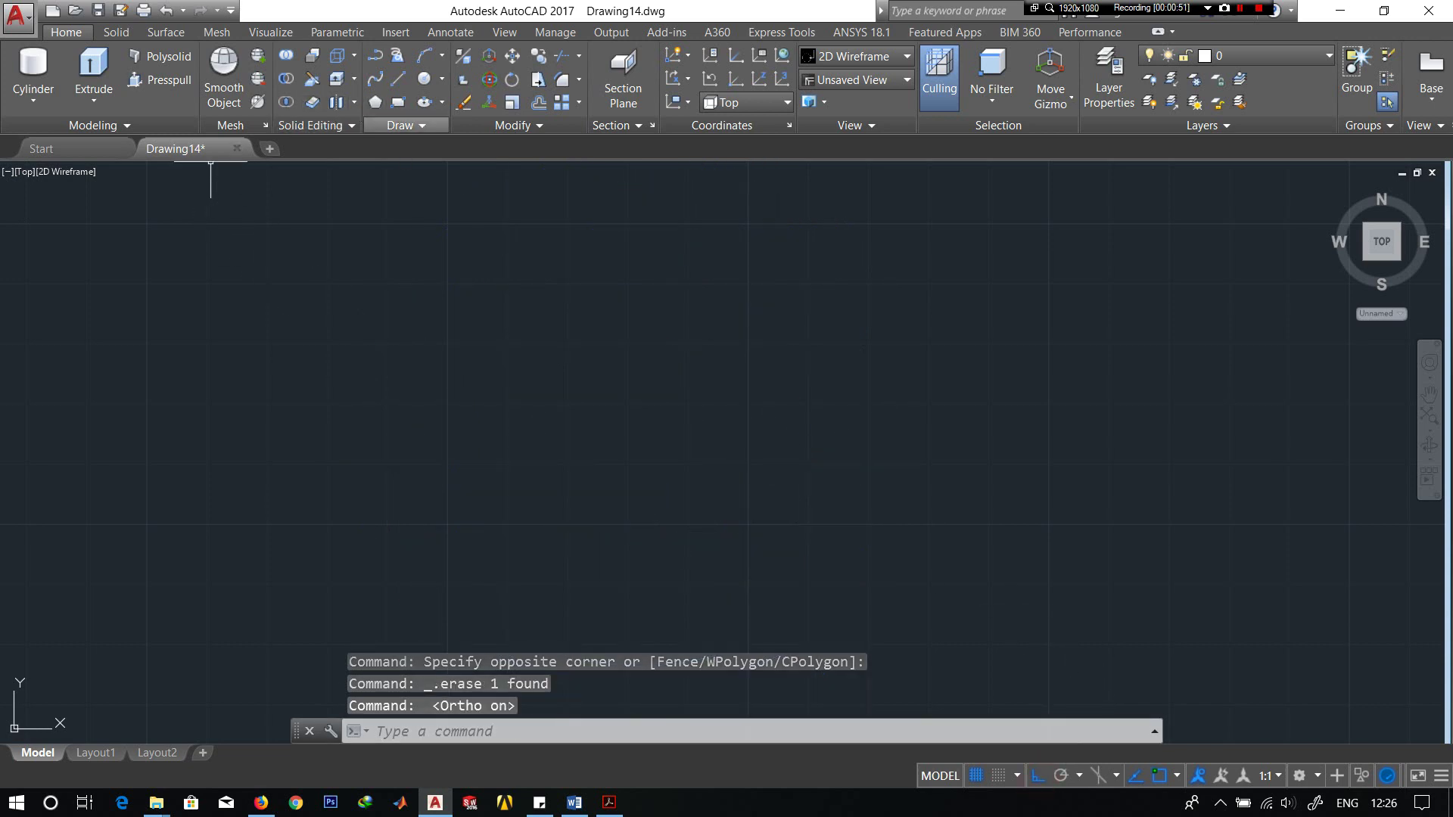
- Start a new helix with the SPI alias, base radius 10 and top radius 50
type("spiral")
key("Return")
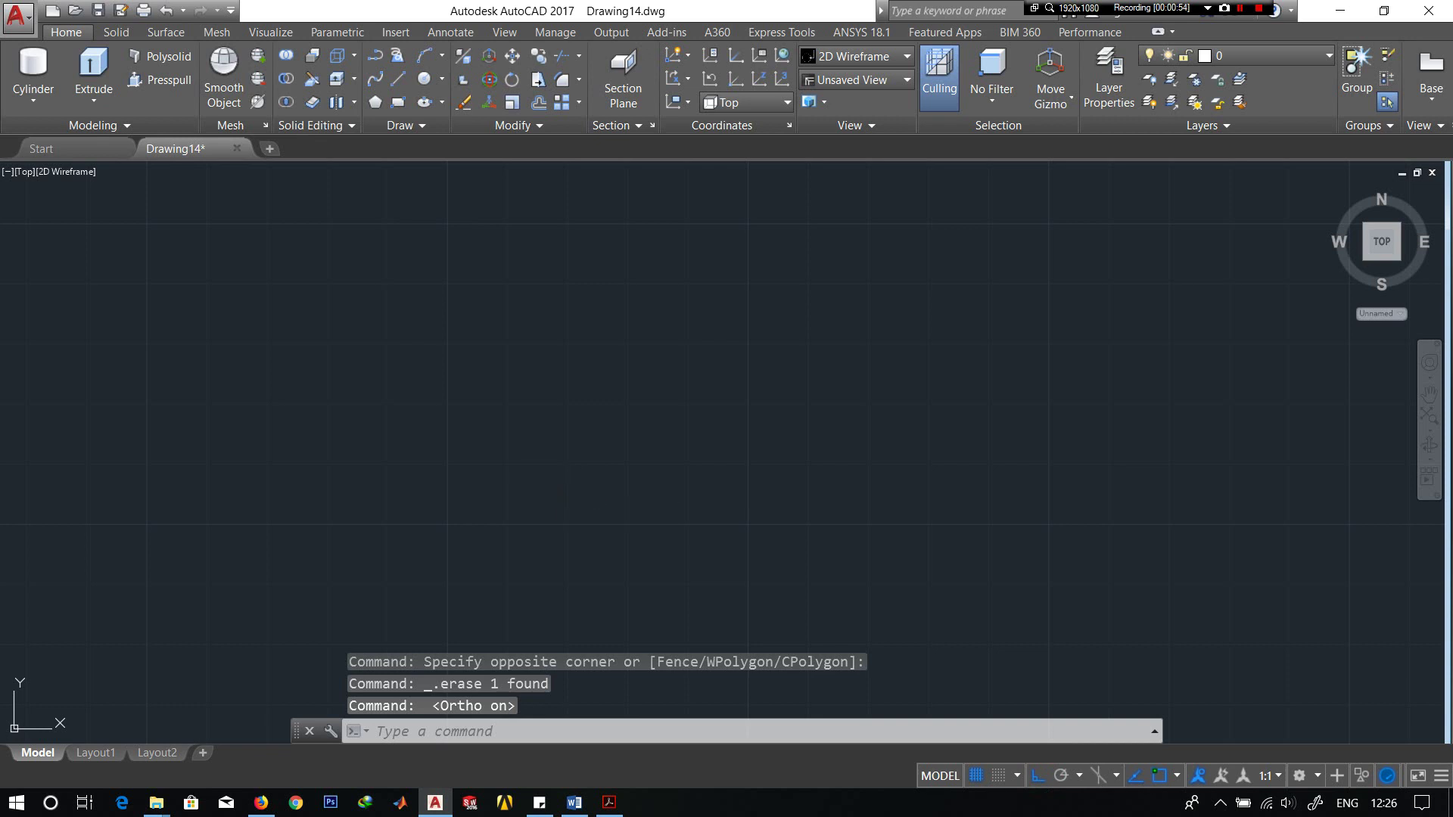
left_click(600, 423)
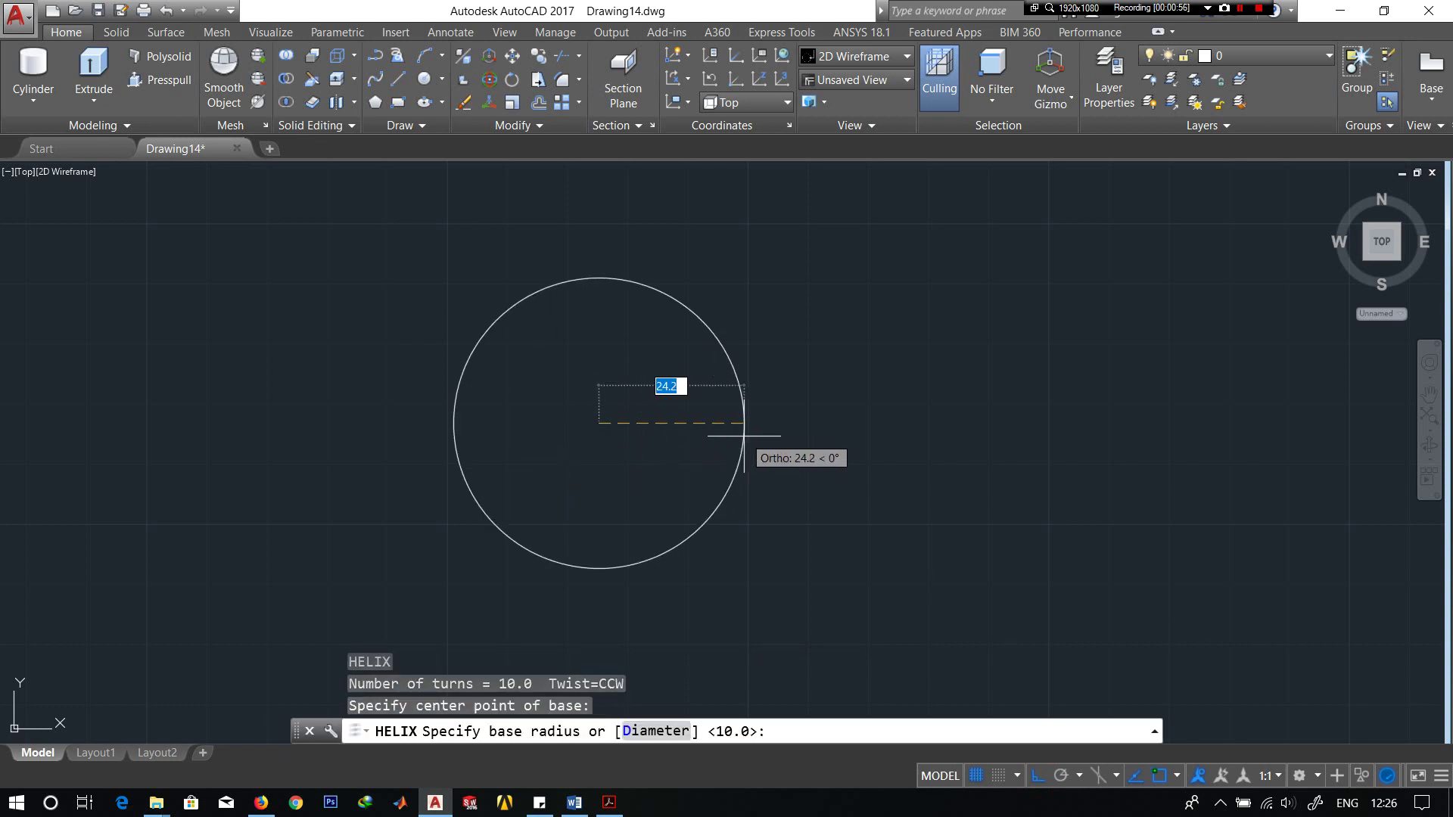
type("10")
key("Return")
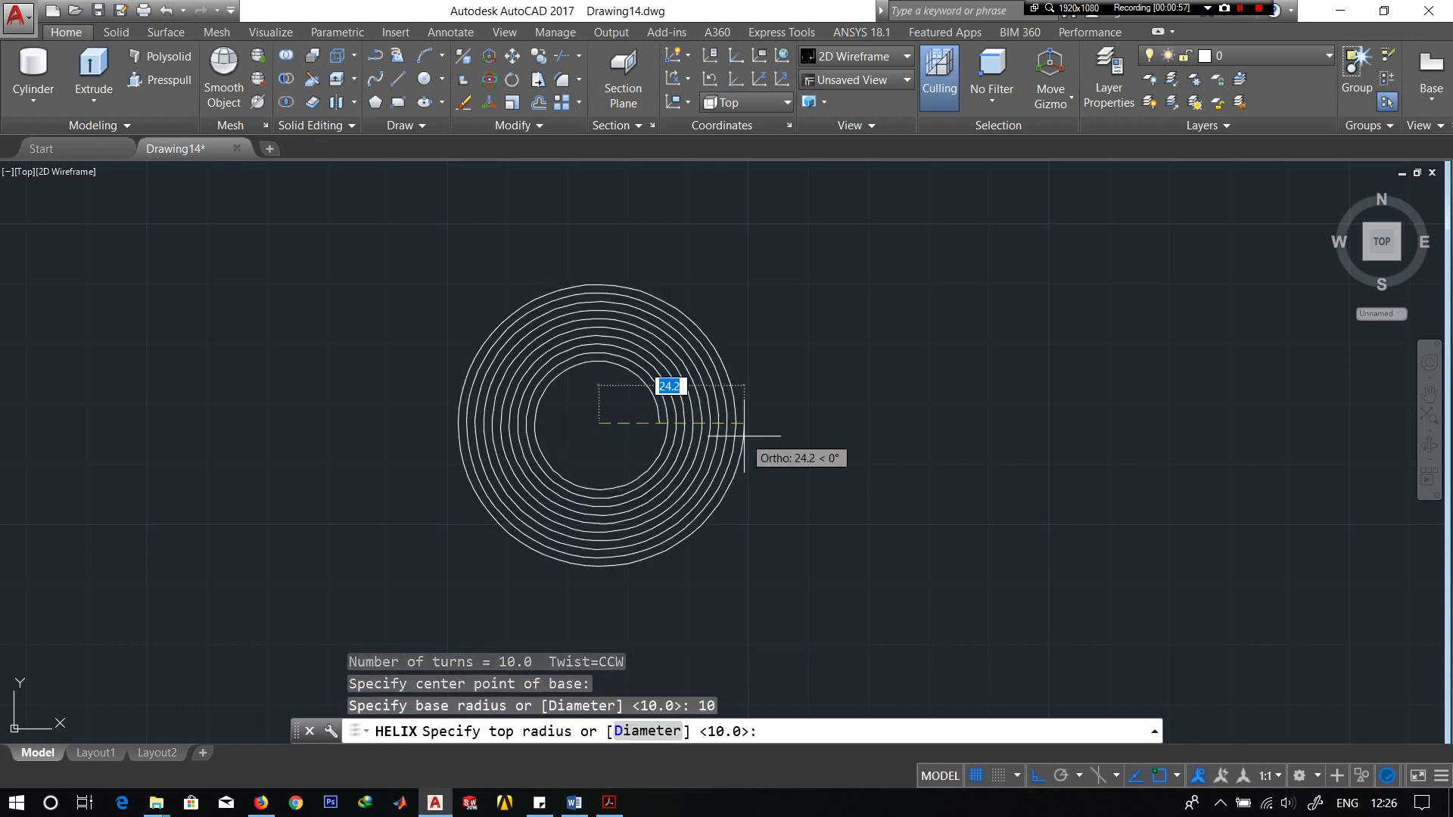
type("50")
key("Return")
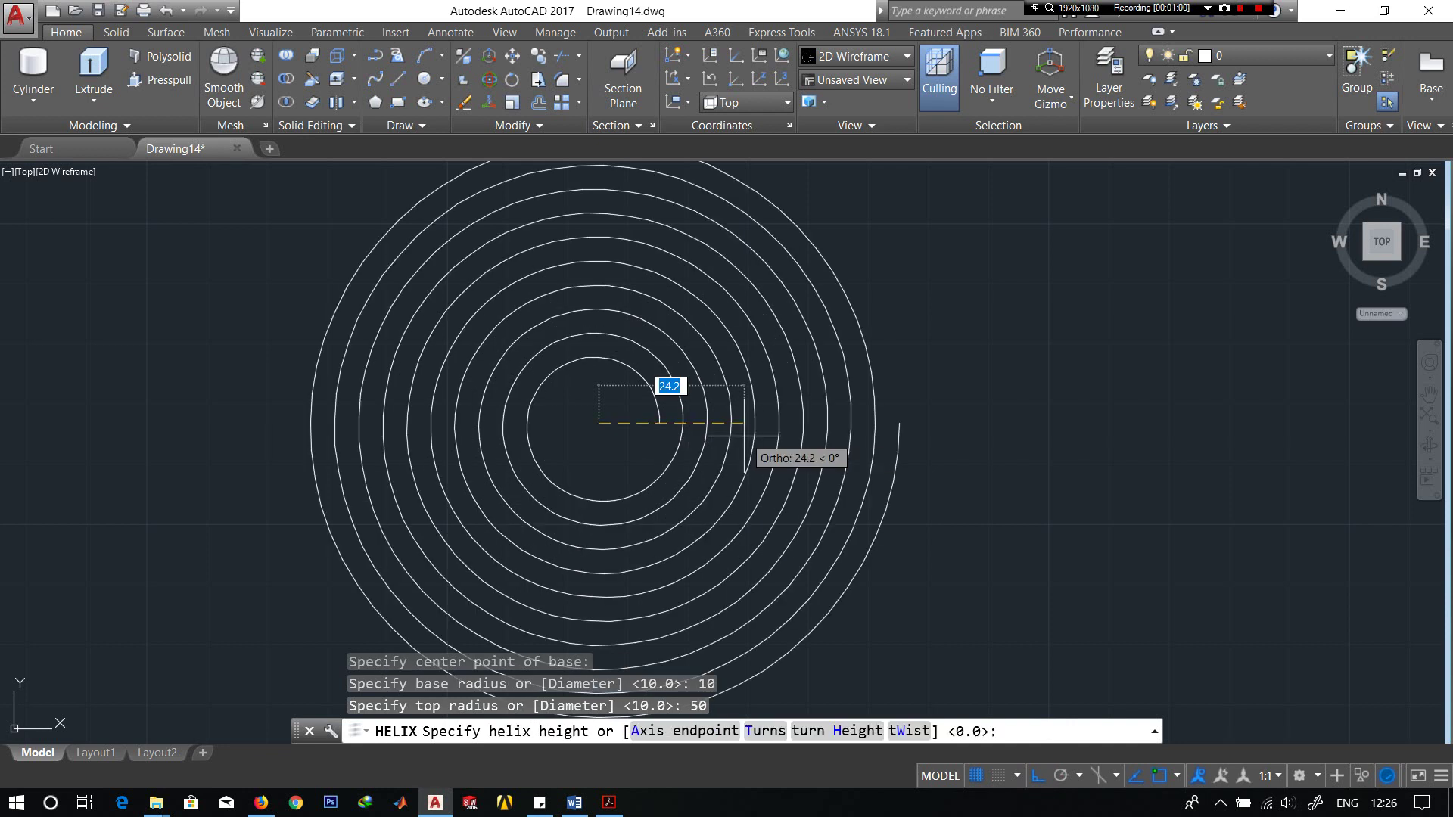
- Finish the new helix with 10 turns and 0 height
type("T")
key("Return")
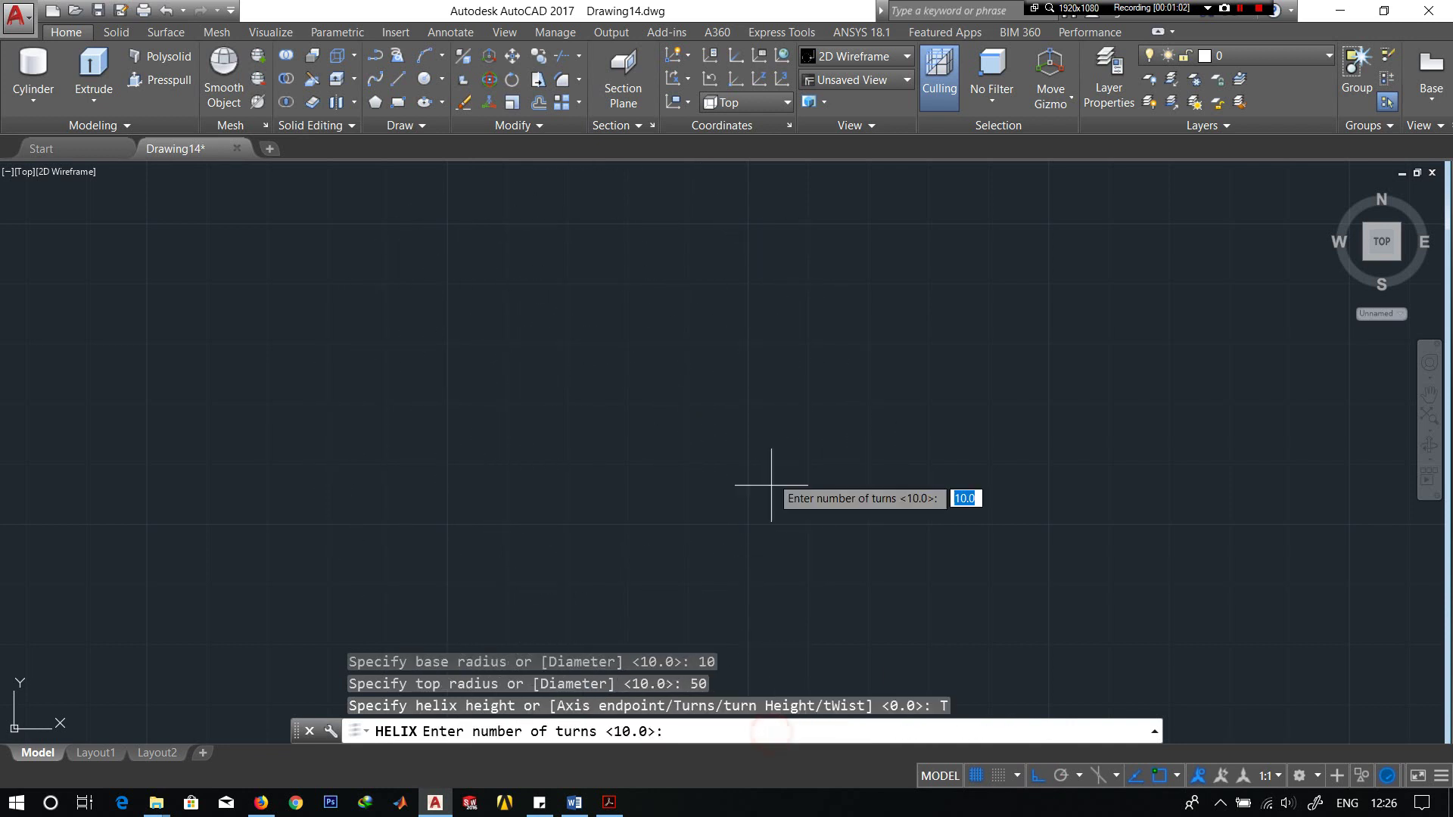
type("10")
key("Return")
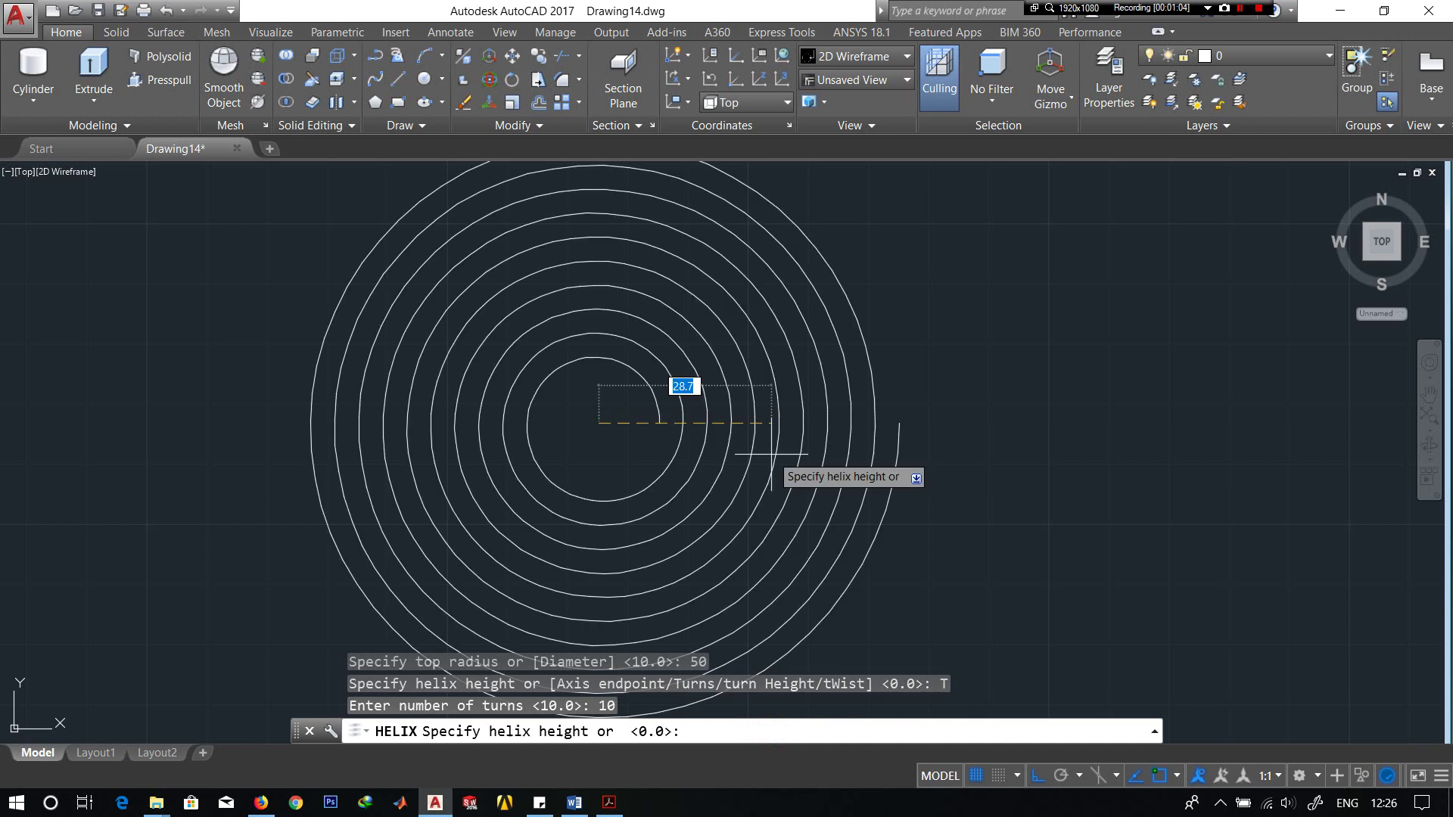
type("0")
key("Return")
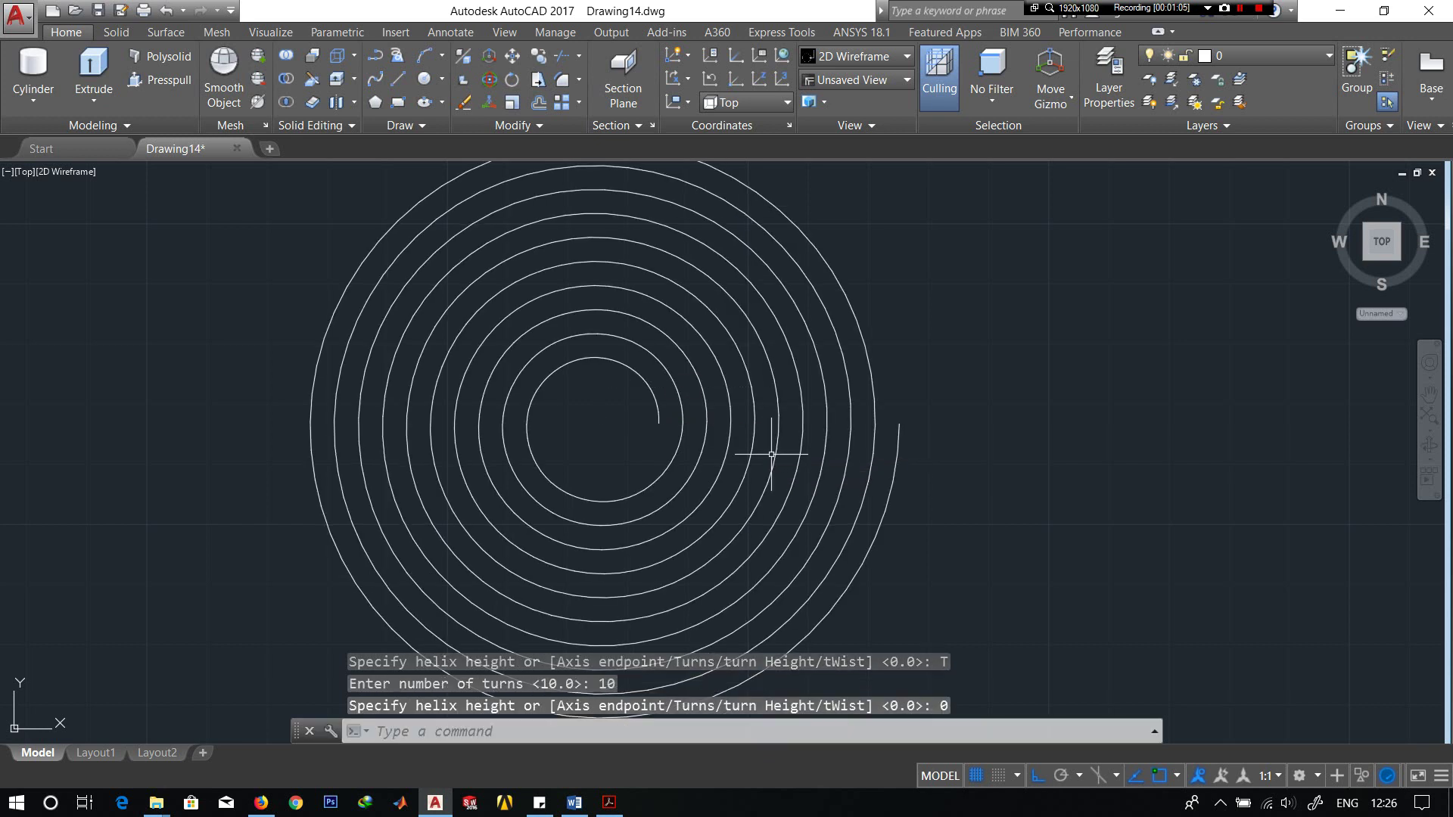
left_click(18, 173)
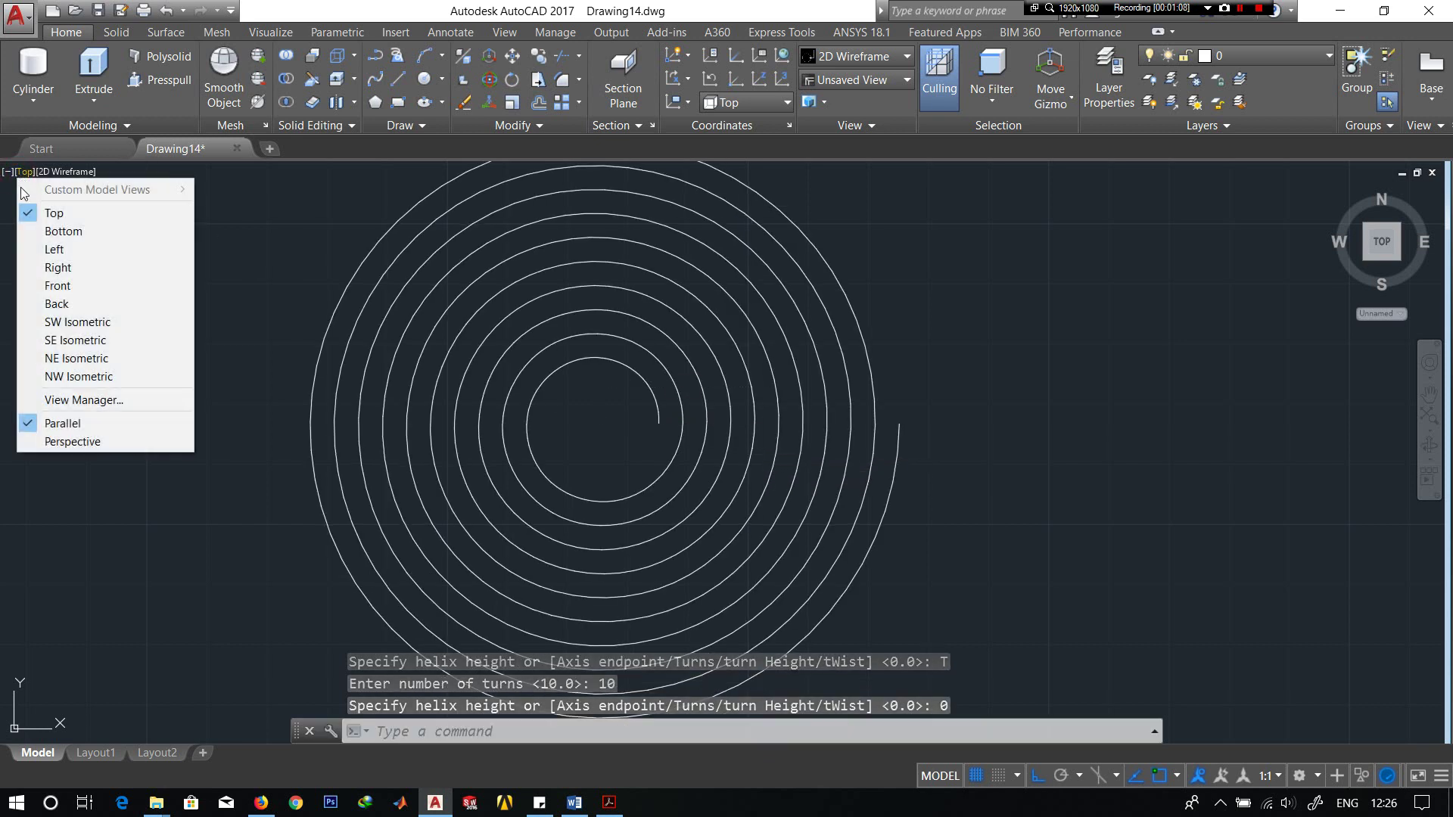
- Switch to Front view and zoom in on the end of the spiral's line
left_click(68, 288)
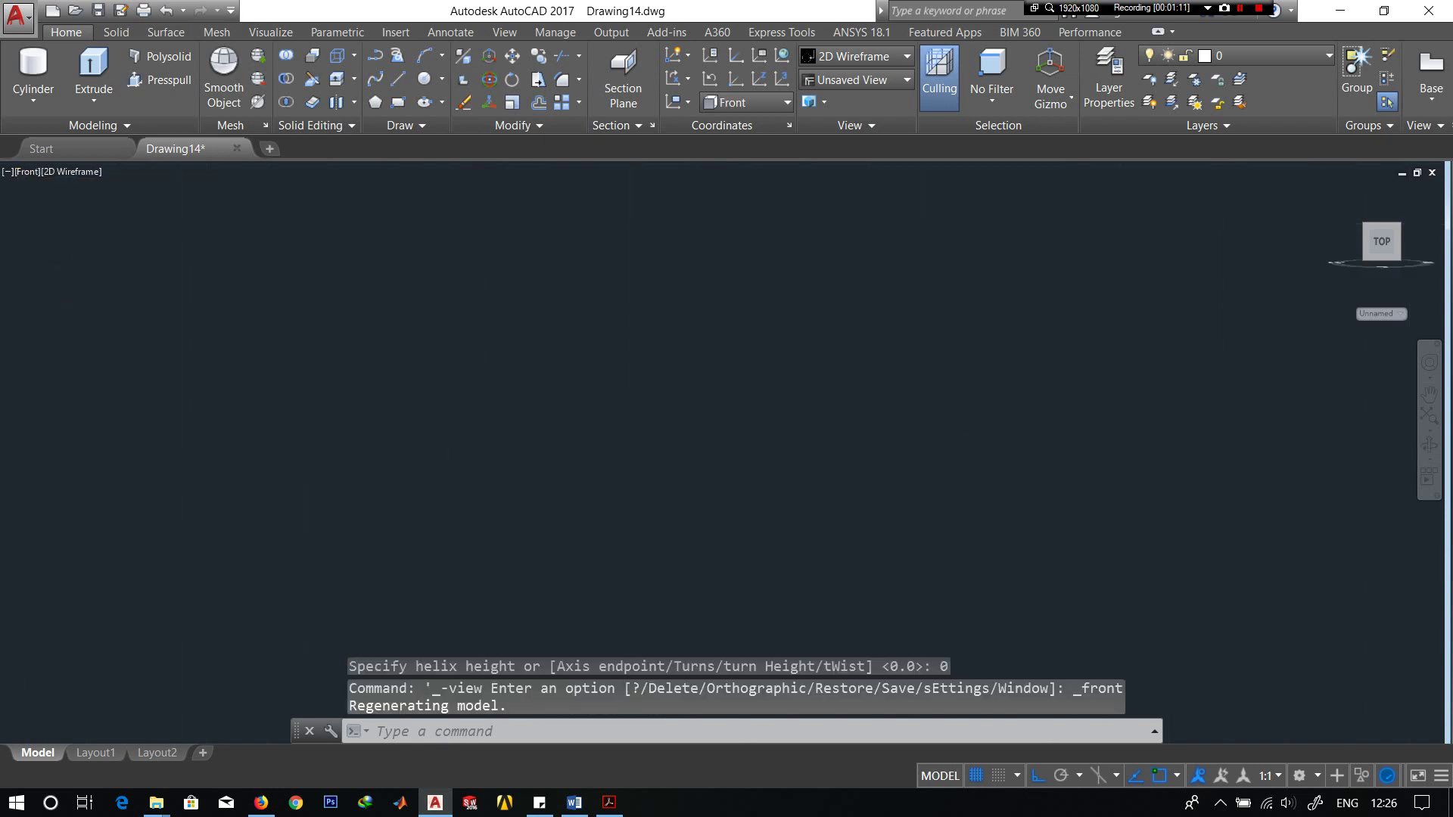
scroll(989, 432, "down", 3)
mouse_move(1012, 424)
middle_mouse_down()
mouse_move(782, 437)
mouse_move(684, 353)
middle_mouse_up()
scroll(759, 454, "up", 2)
scroll(684, 338, "up", 8)
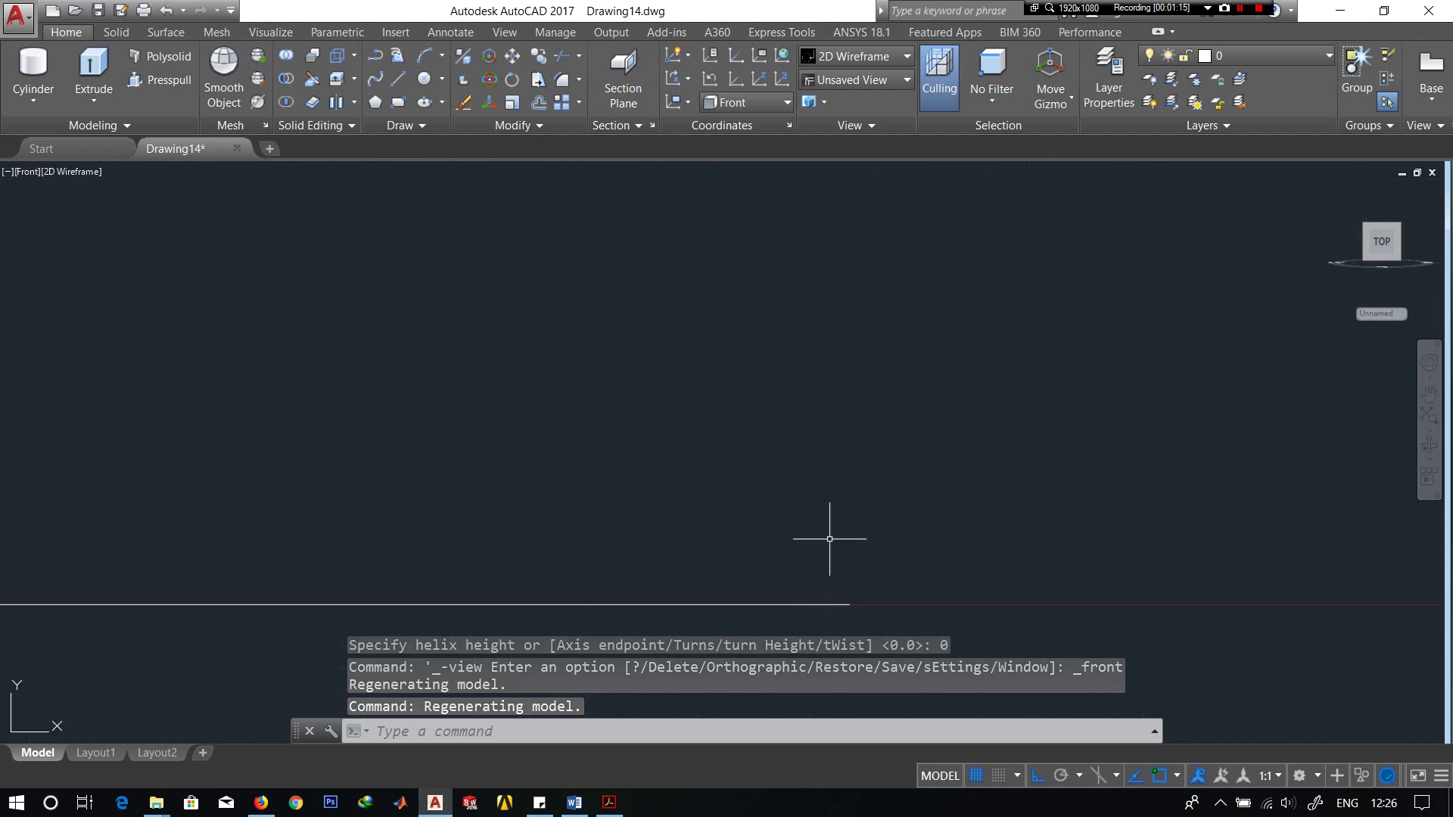
middle_click_drag(830, 538, 629, 348)
scroll(672, 431, "up", 3)
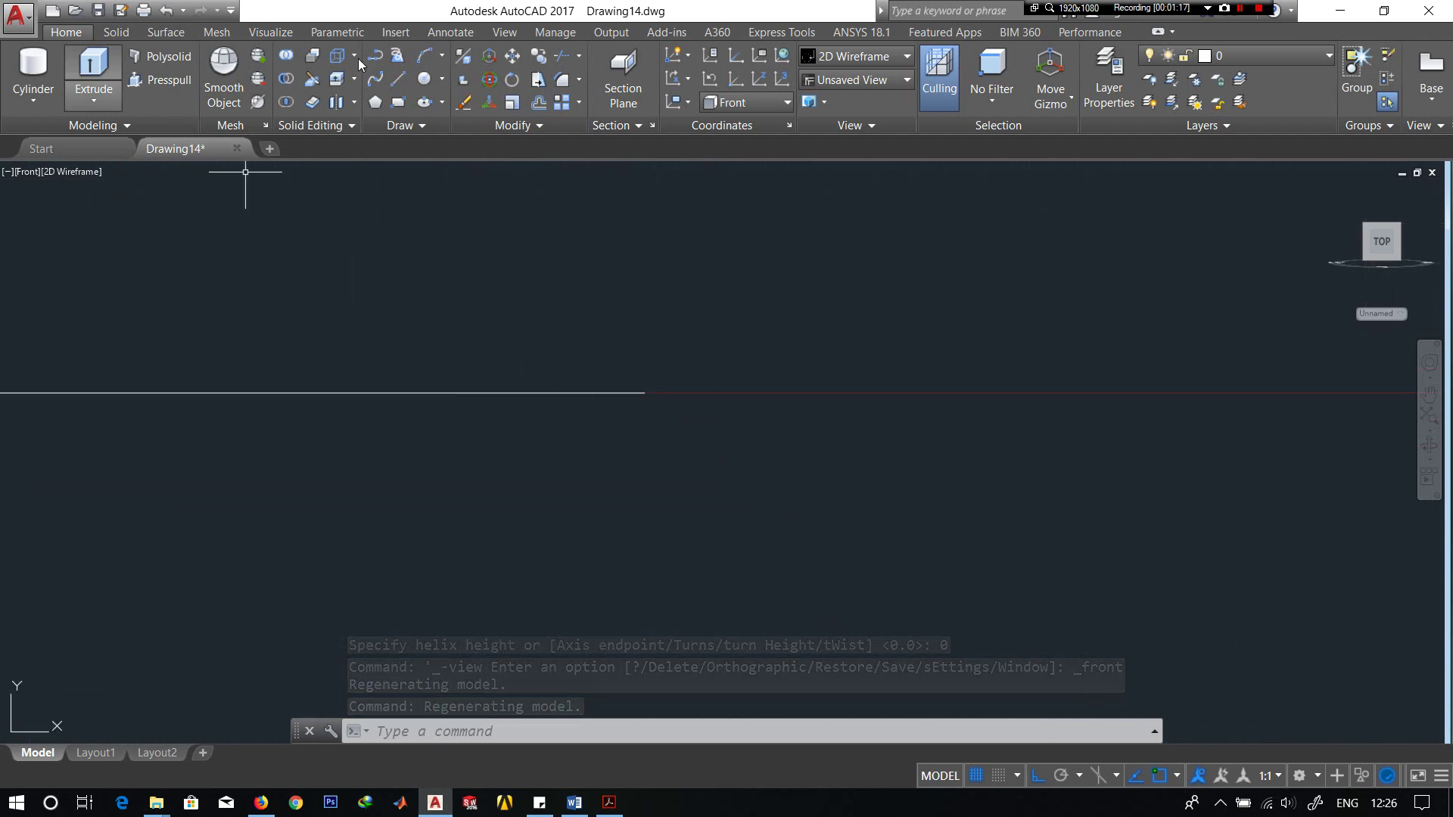
- Draw a 1 by 5 rectangle beside the end of the spiral's line
left_click(398, 102)
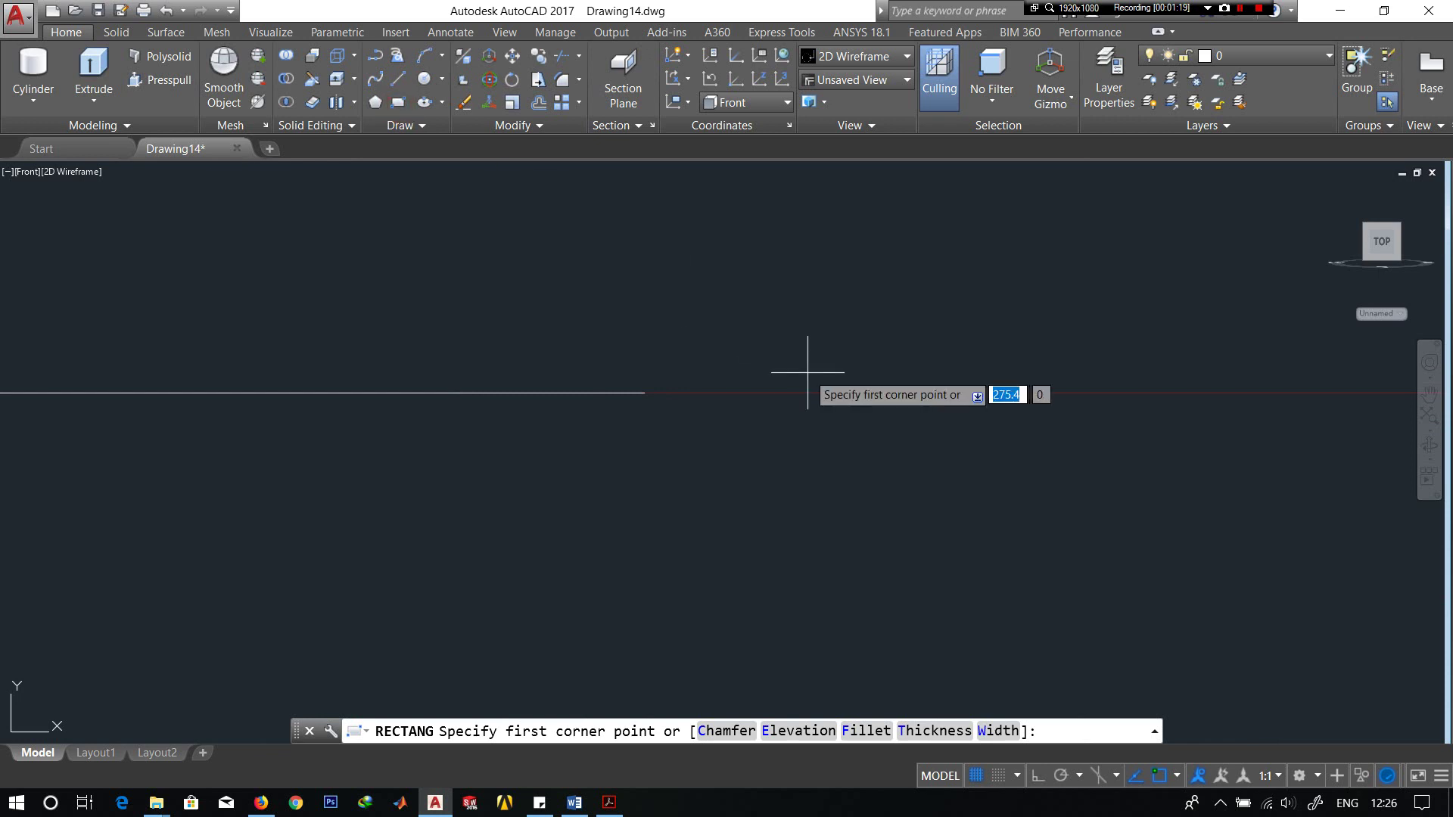
left_click(751, 350)
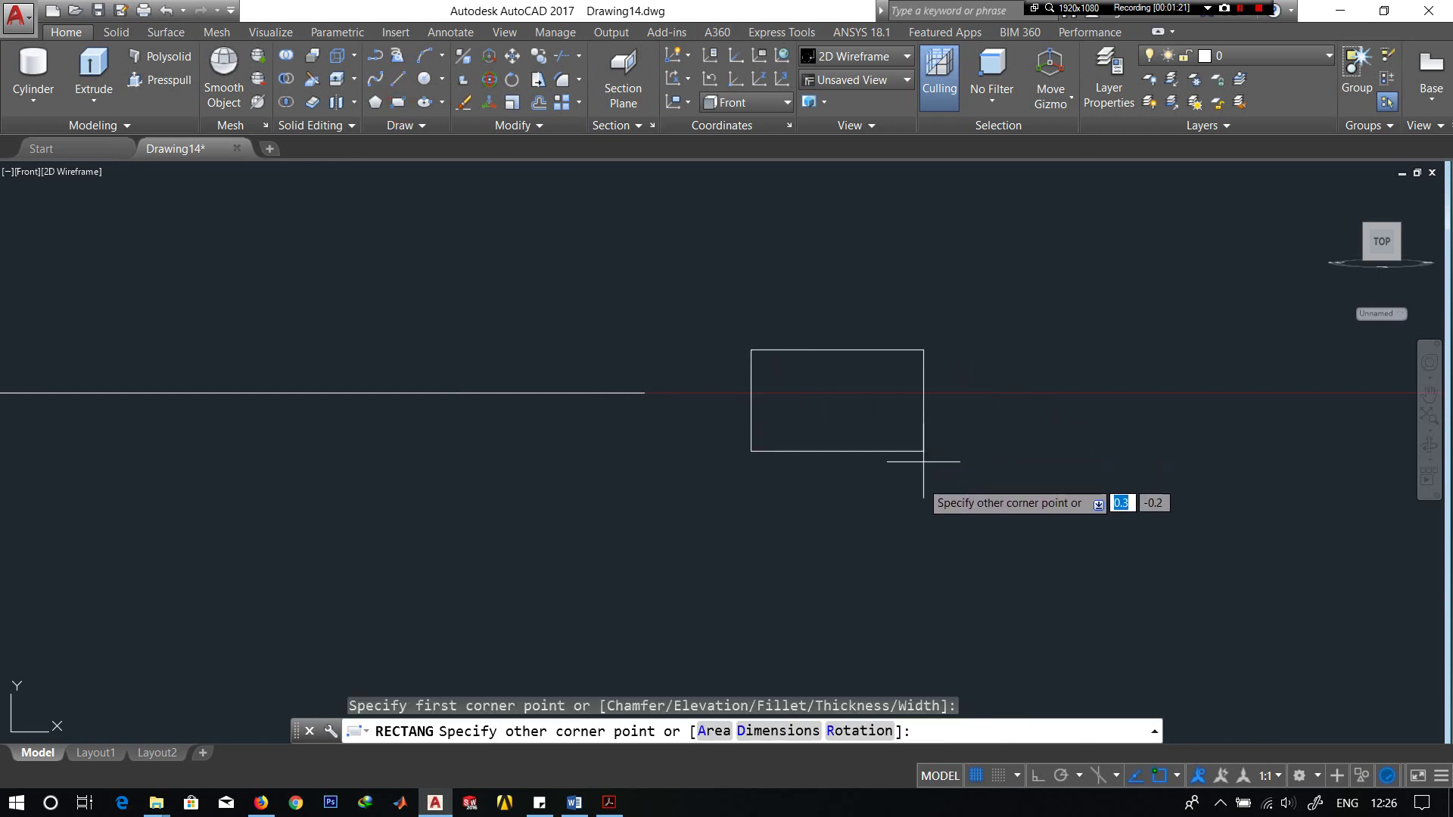
left_click(787, 731)
type("1")
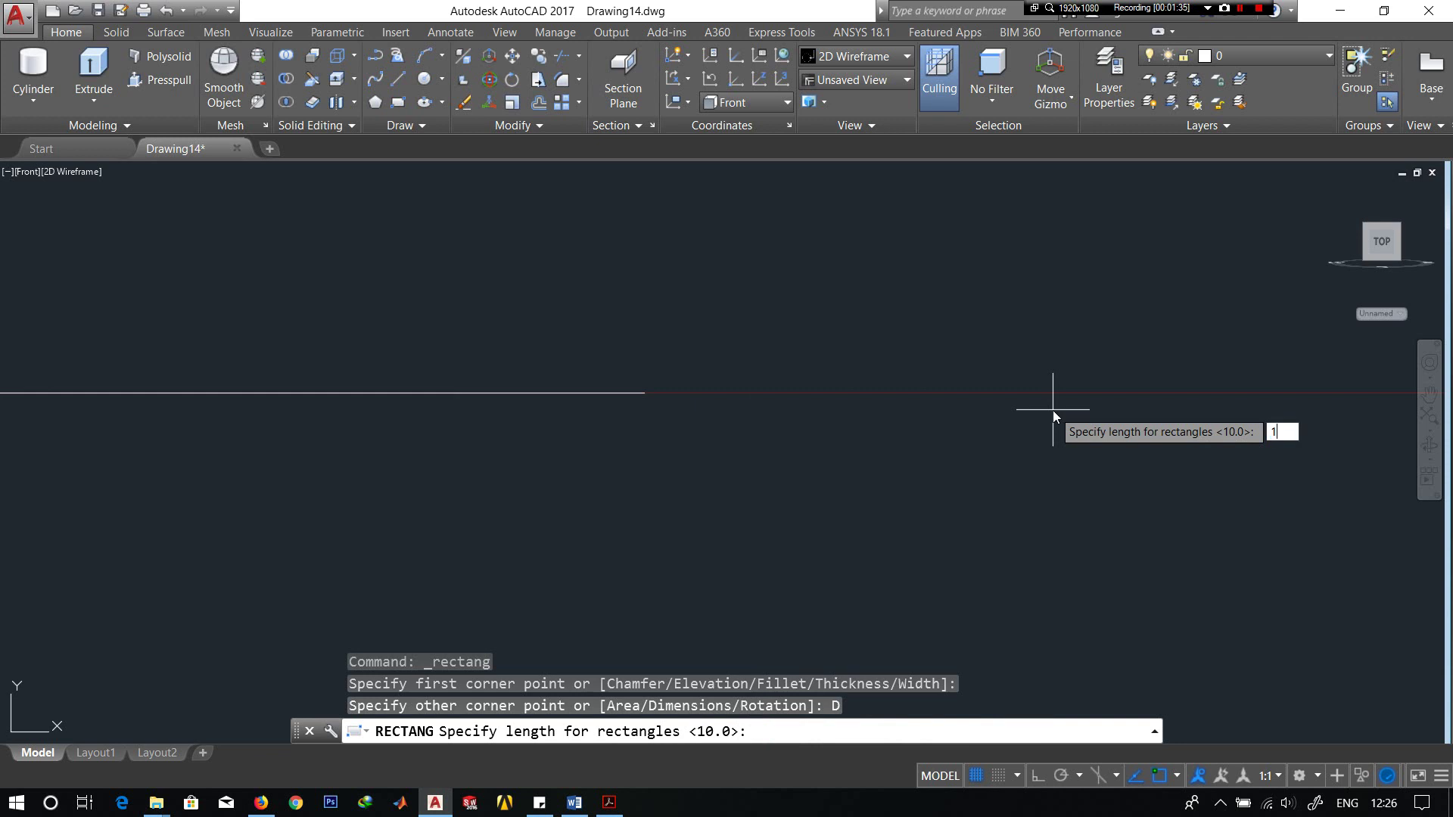
key("Return")
type("5")
key("Return")
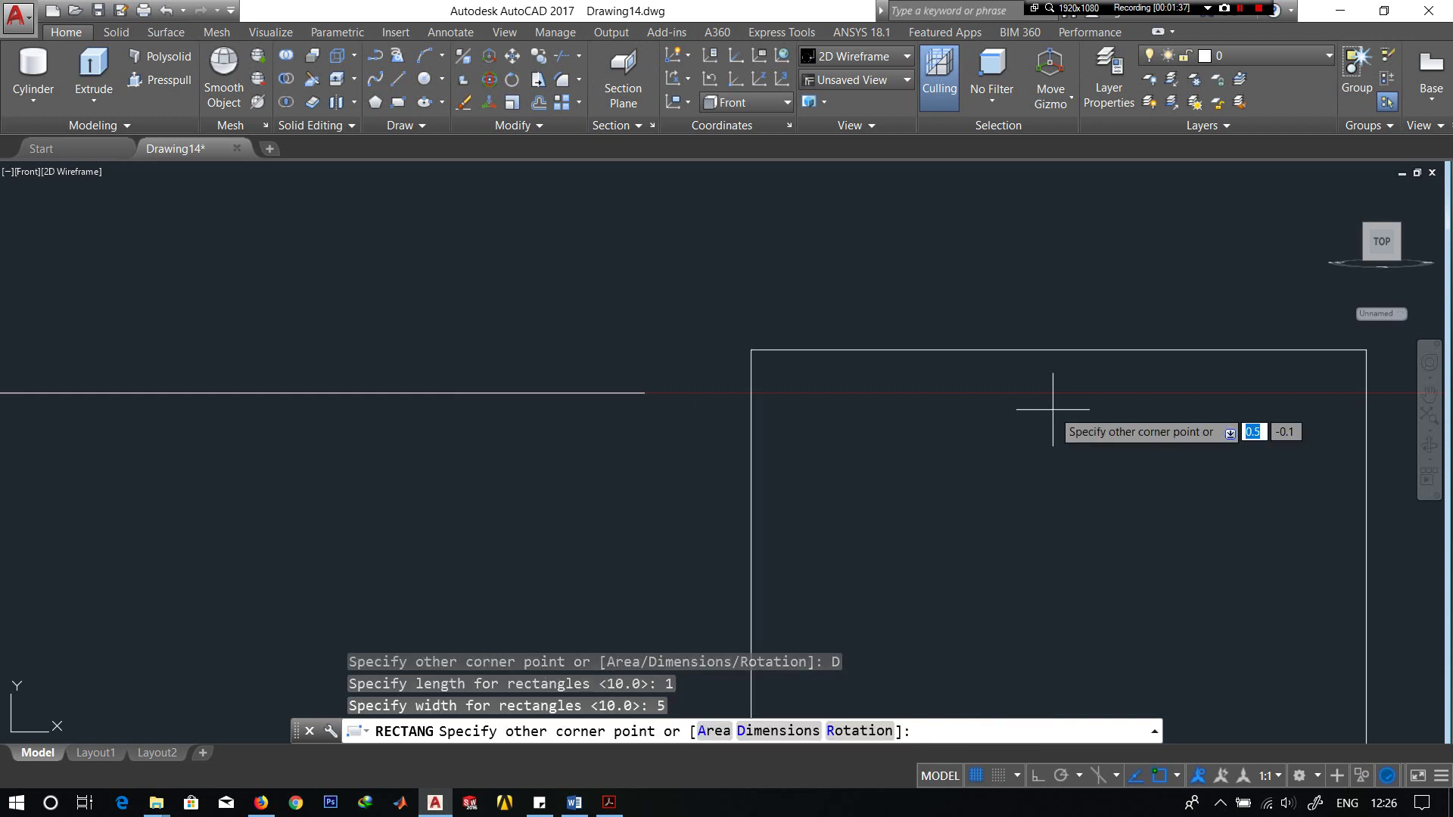
left_click(1064, 598)
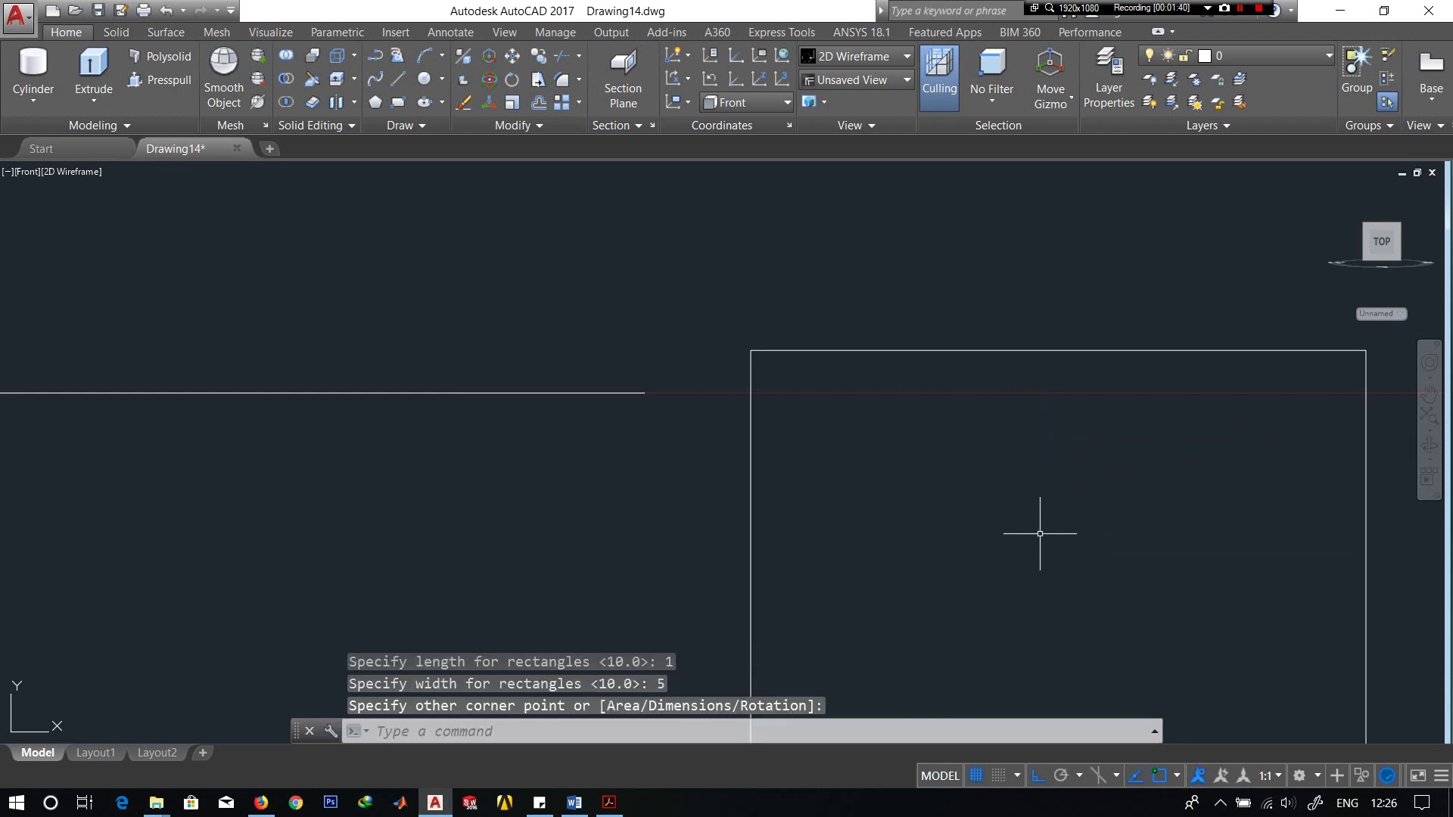
scroll(1039, 534, "up", 4)
scroll(1040, 534, "down", 8)
middle_click_drag(1040, 534, 939, 355)
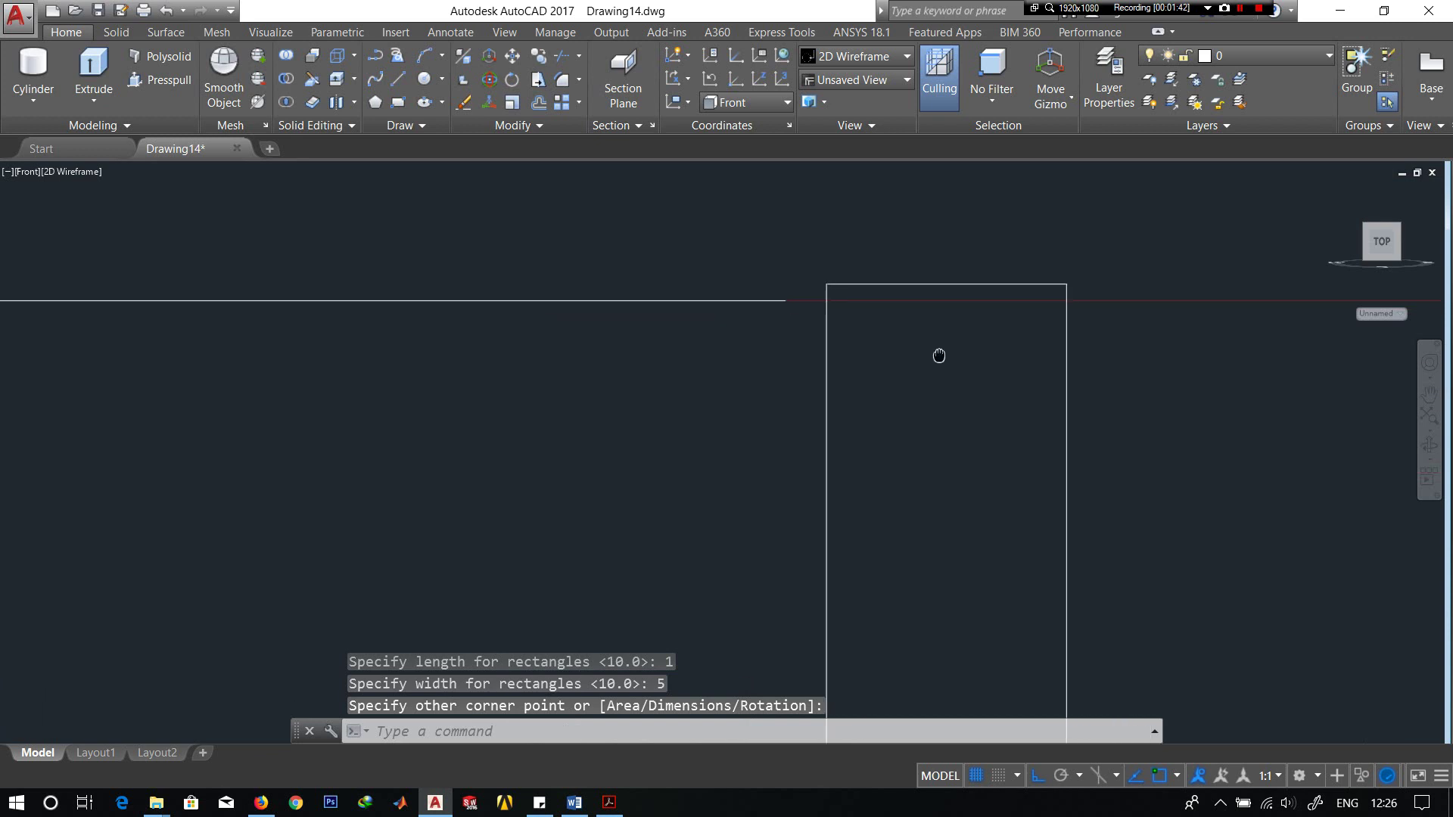
scroll(939, 356, "down", 6)
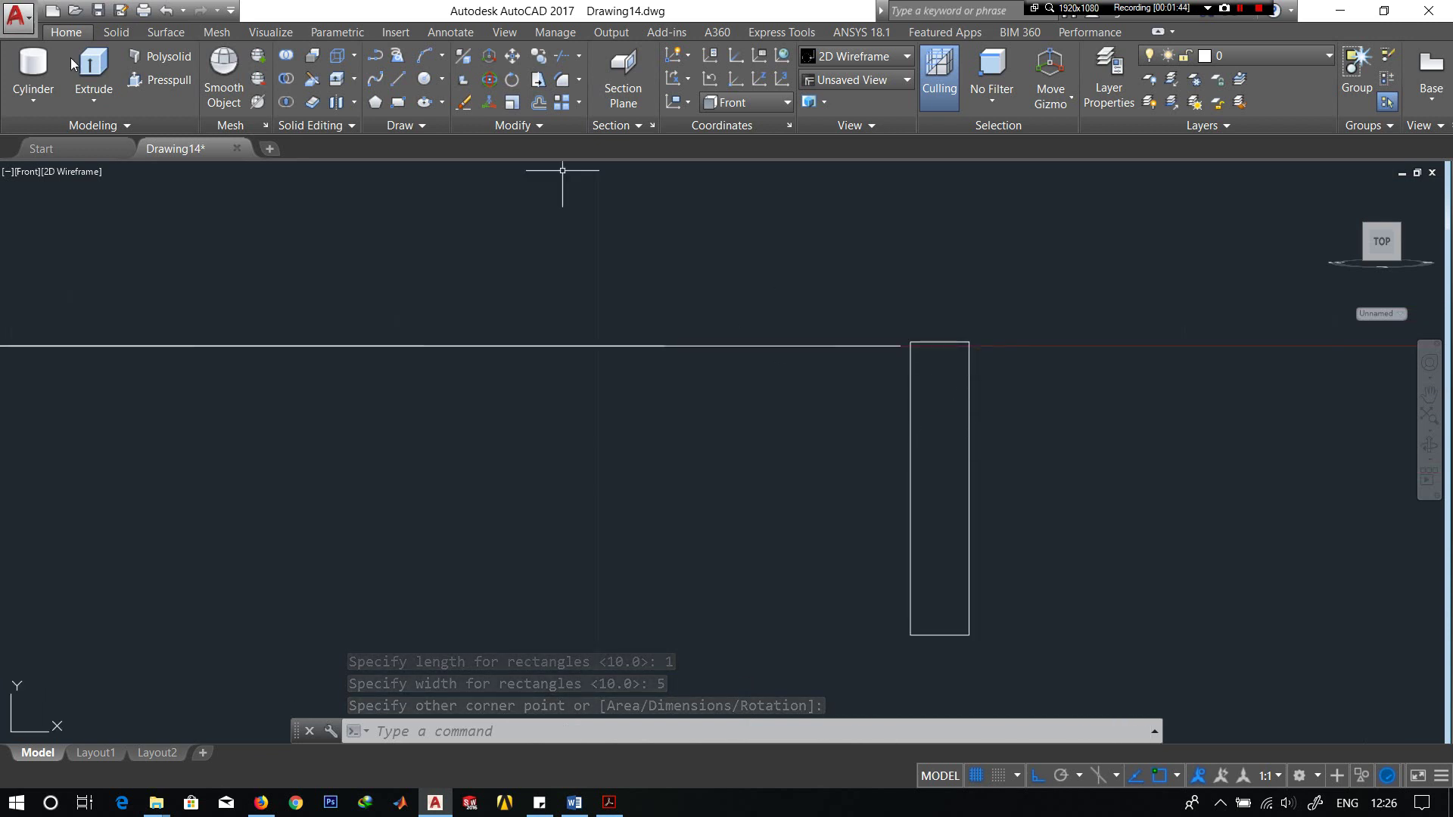
- Move the rectangle from its midpoint onto the endpoint of the spiral's line
left_click(512, 56)
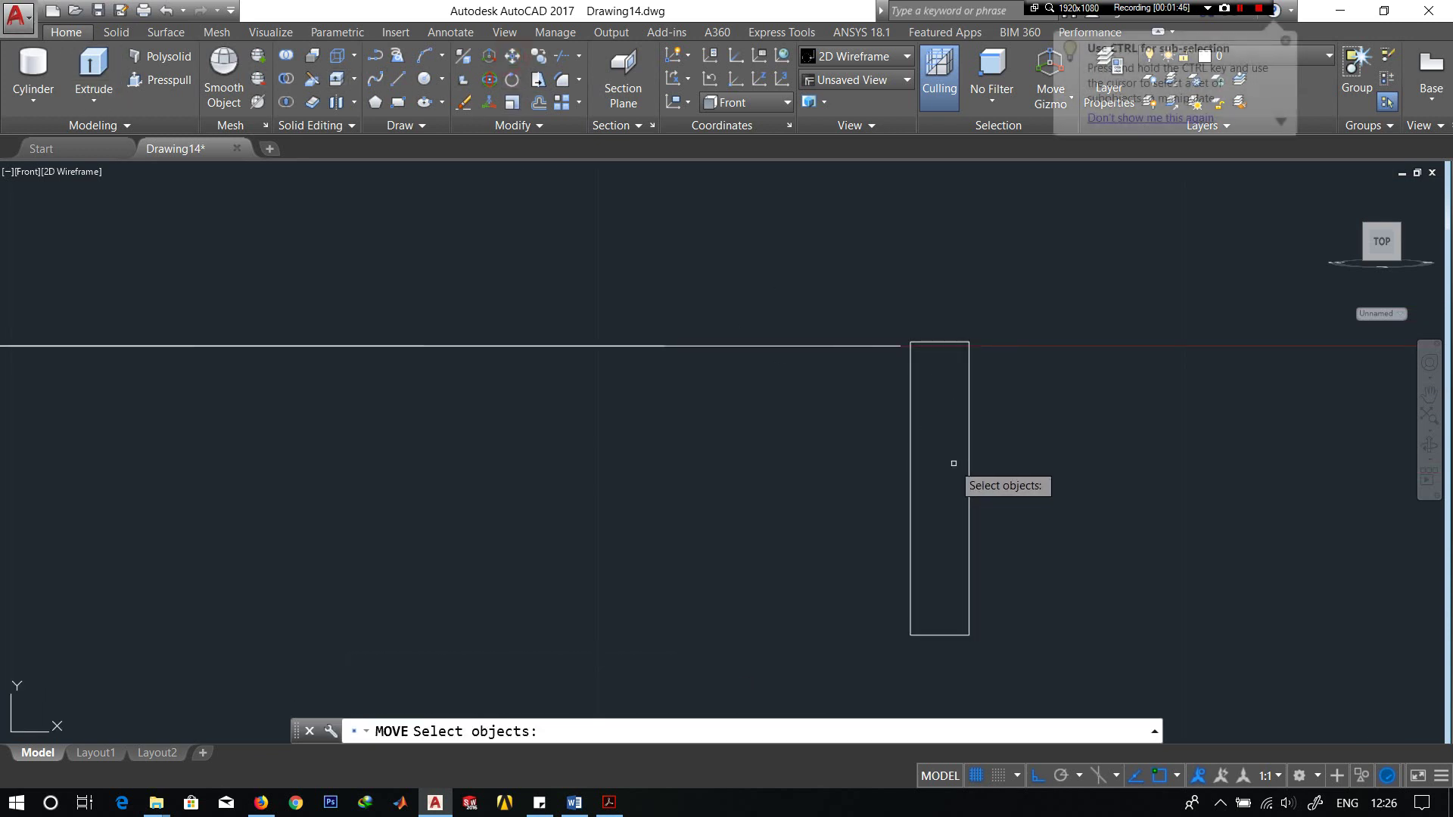
left_click(910, 453)
key("Return")
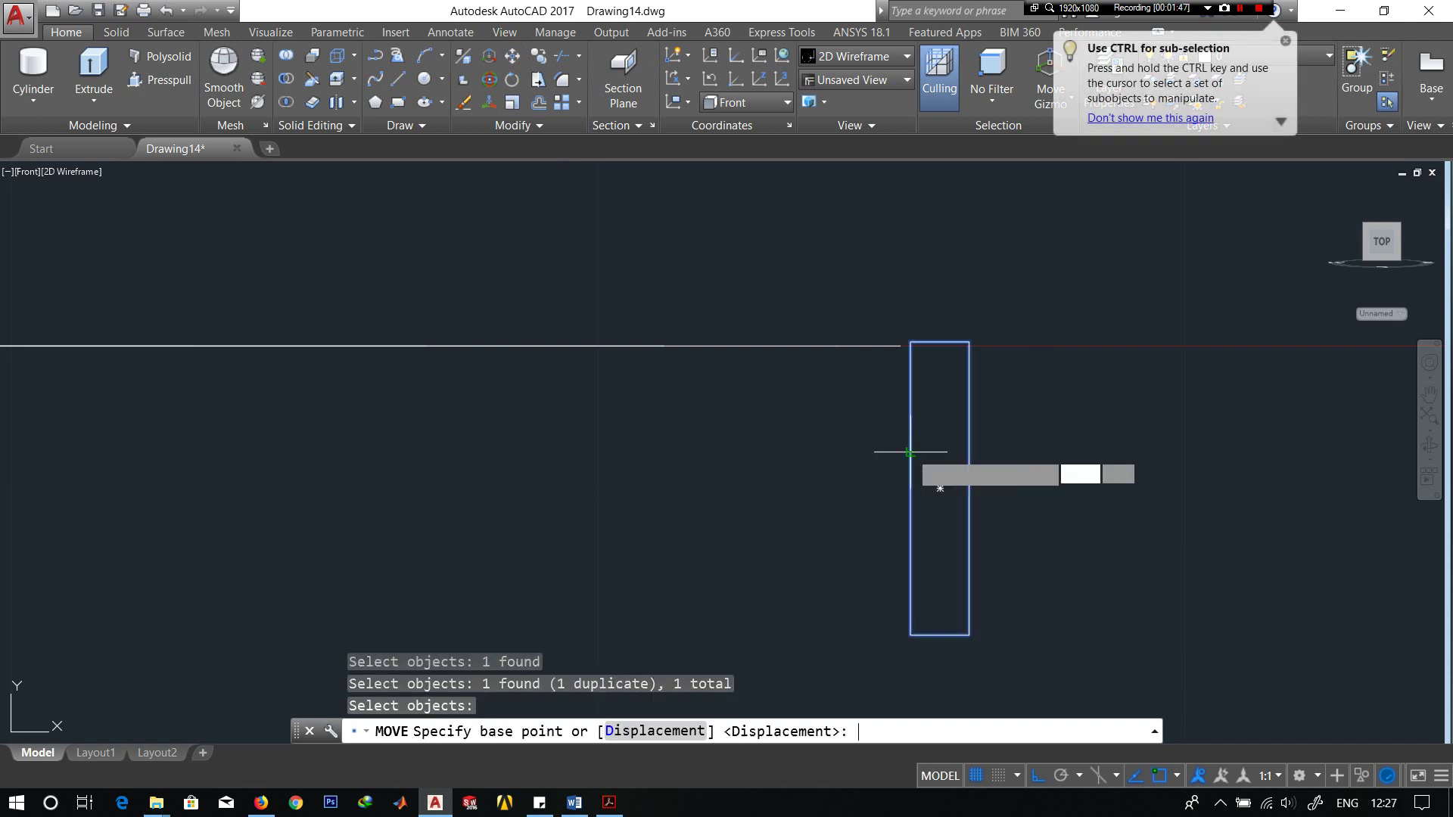
left_click(940, 488)
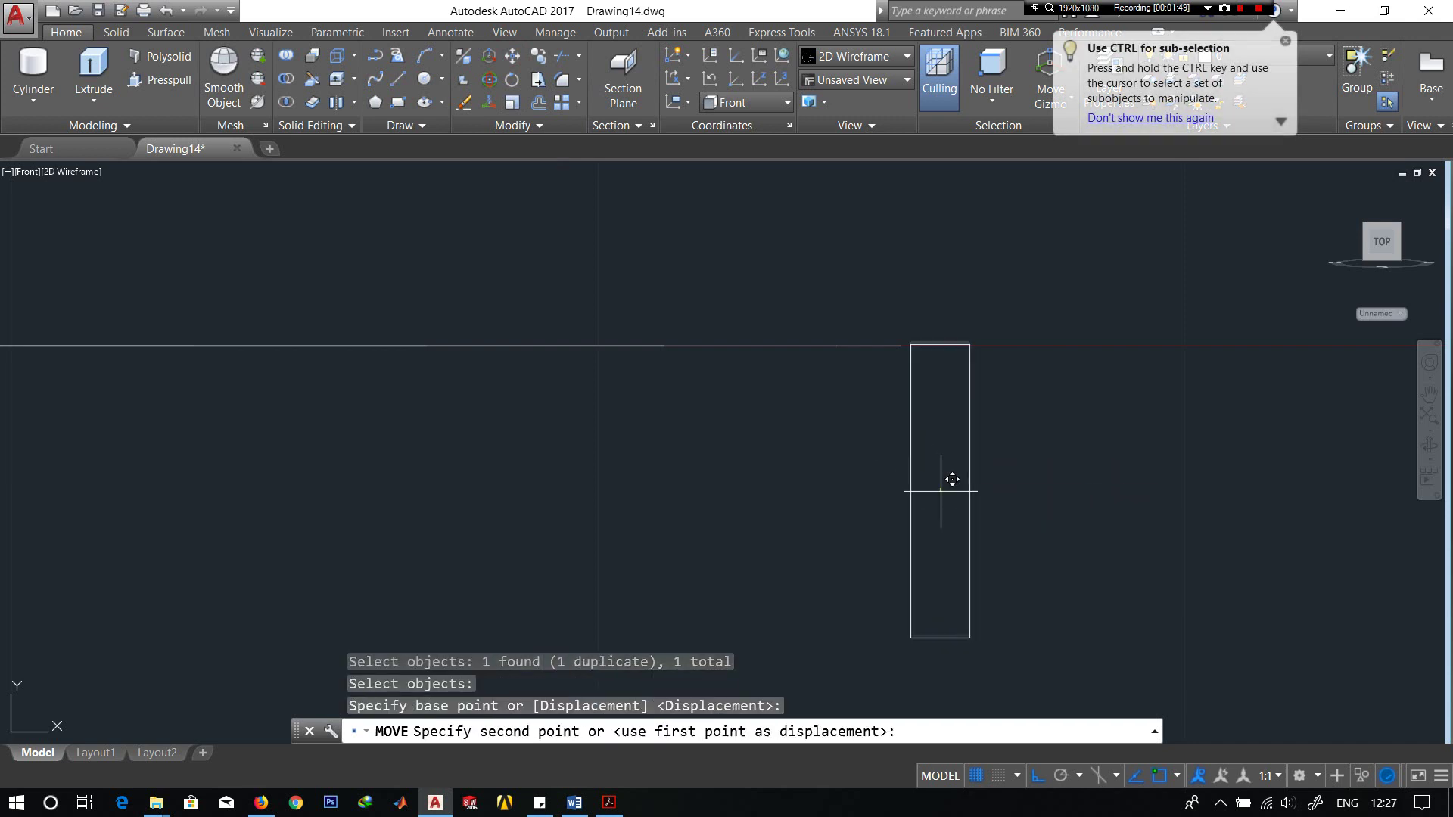
left_click(899, 343)
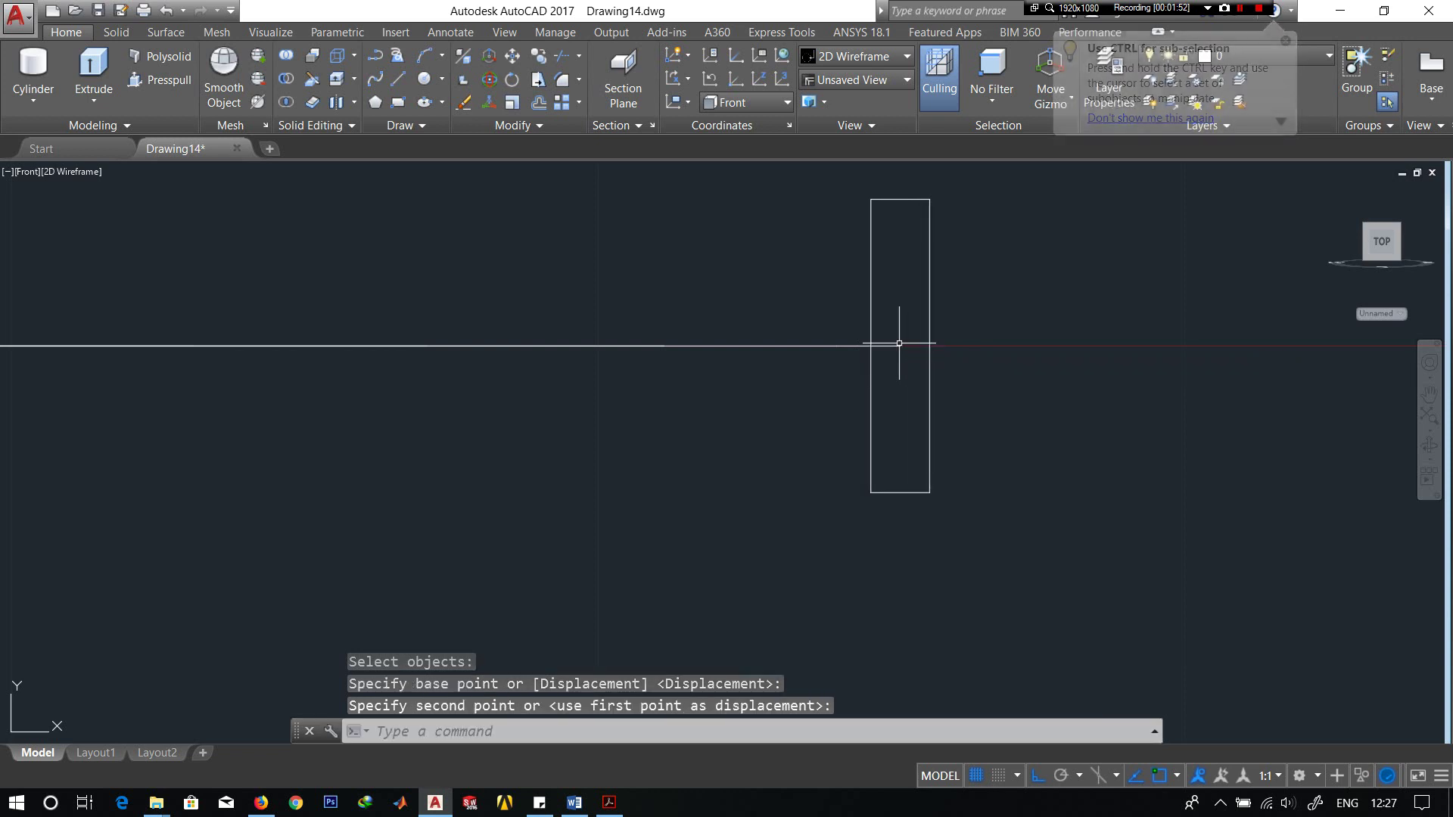
left_click(31, 171)
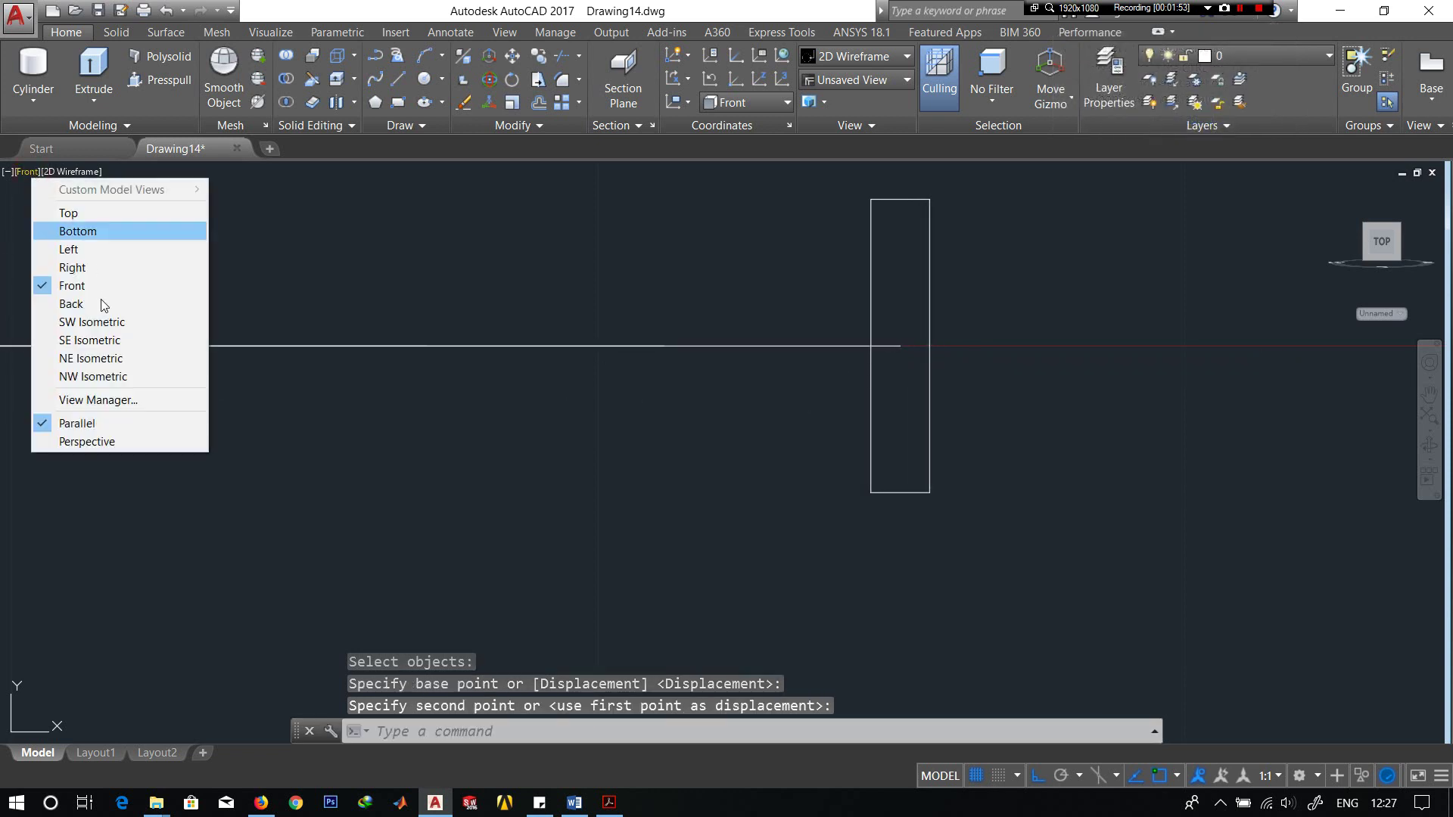
- Switch to SW Isometric and sweep the 1 by 5 rectangle along the spiral
left_click(106, 322)
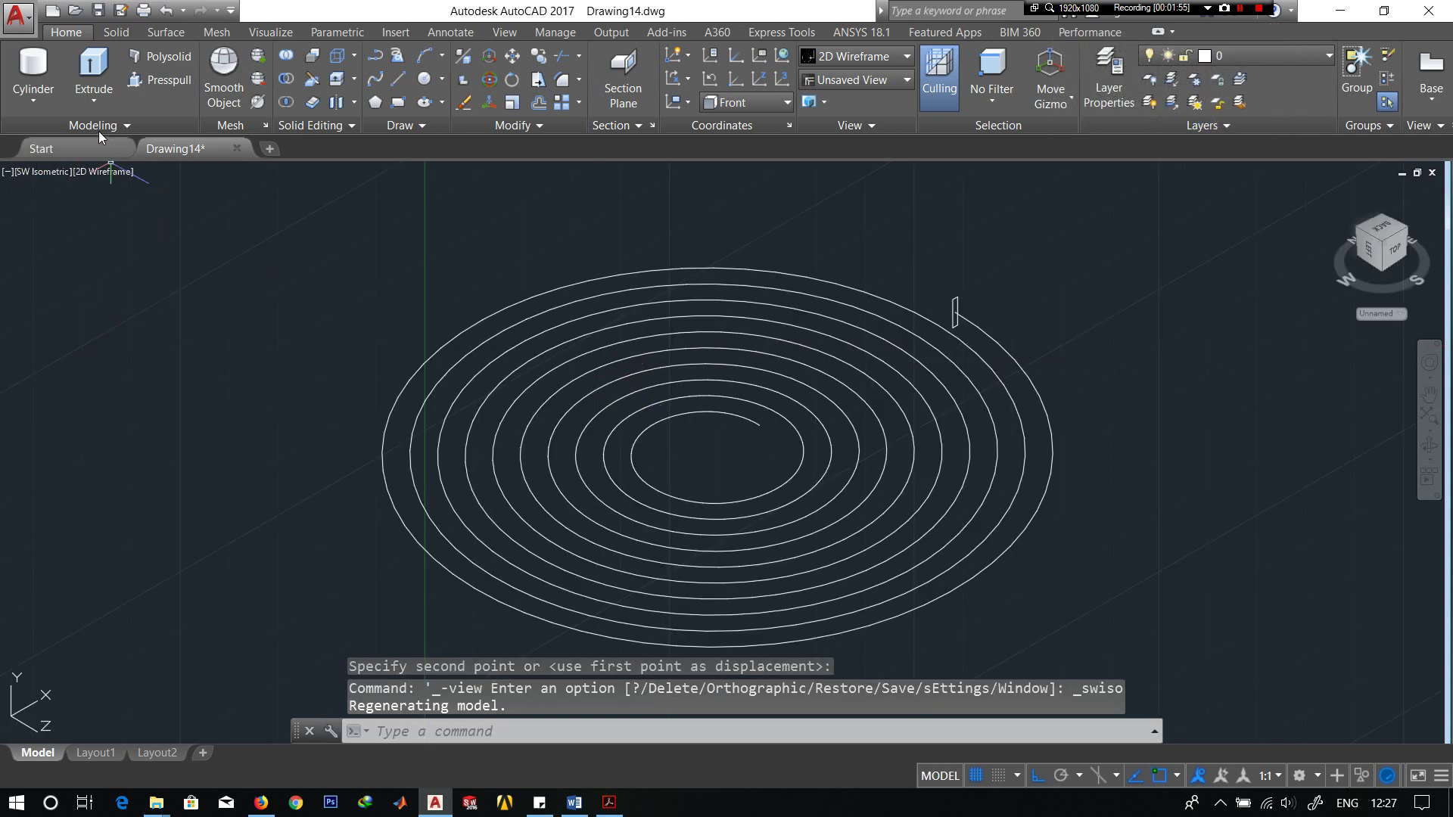
left_click(94, 94)
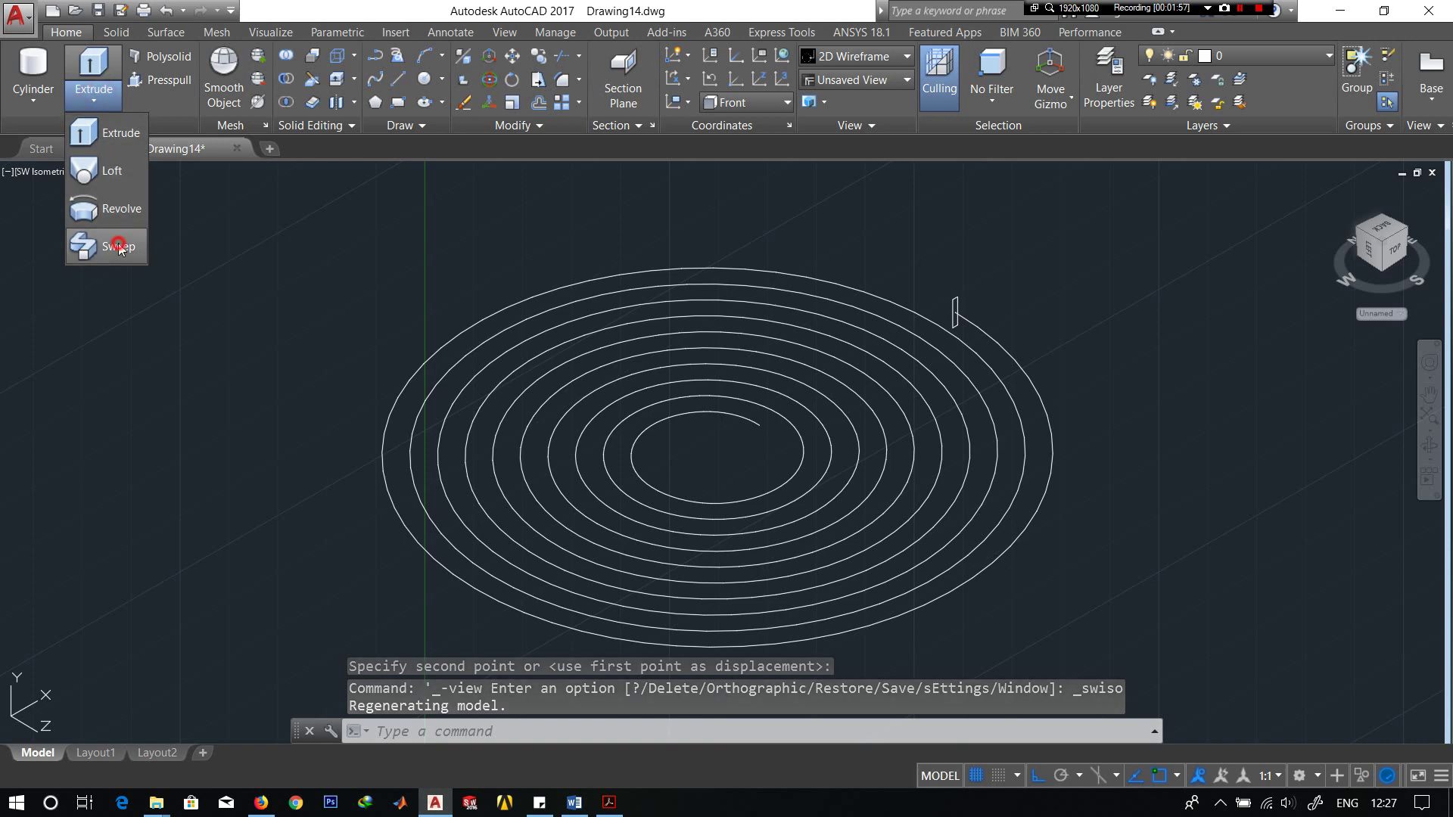
left_click(119, 248)
left_click(955, 310)
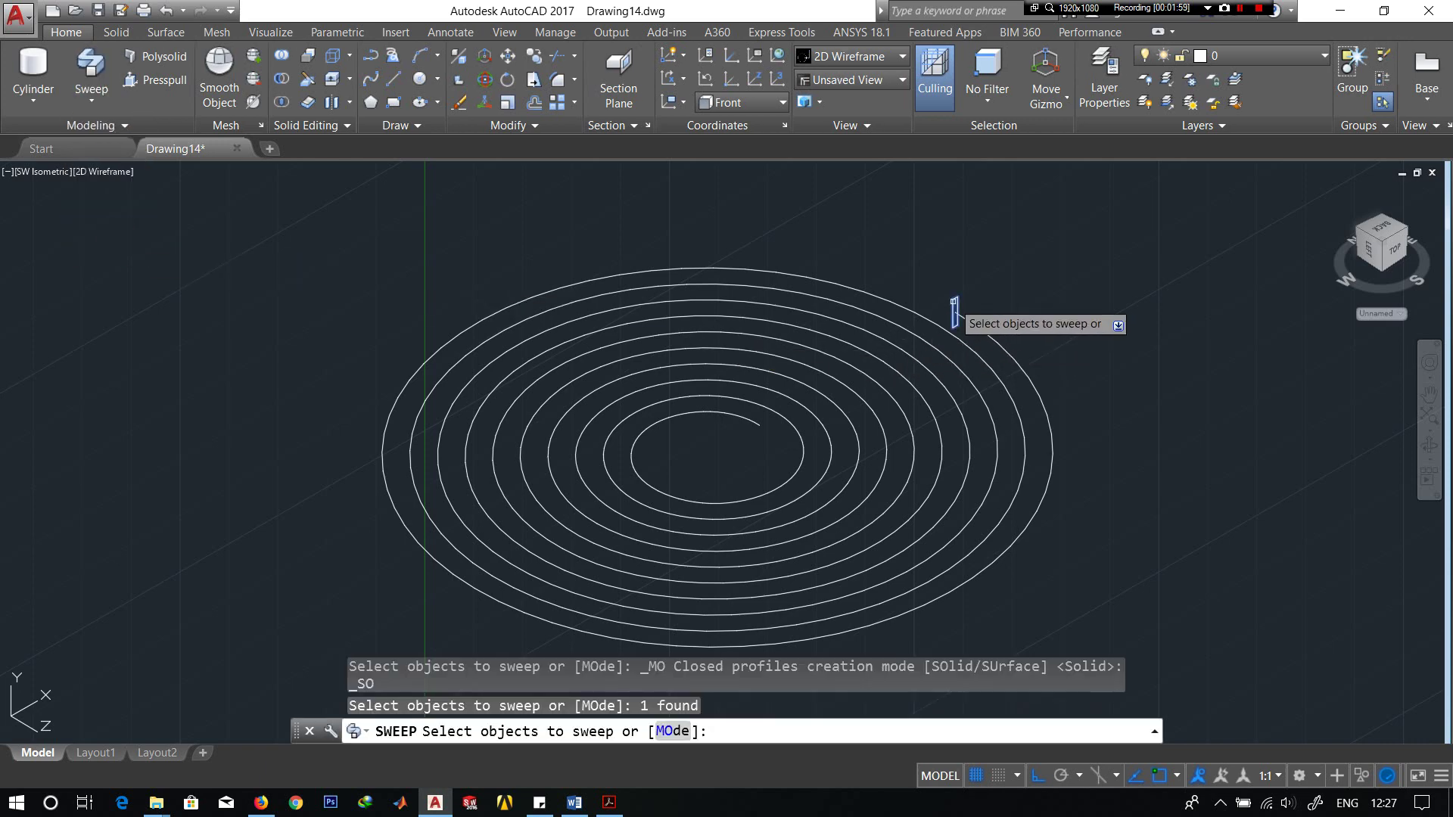
key("Return")
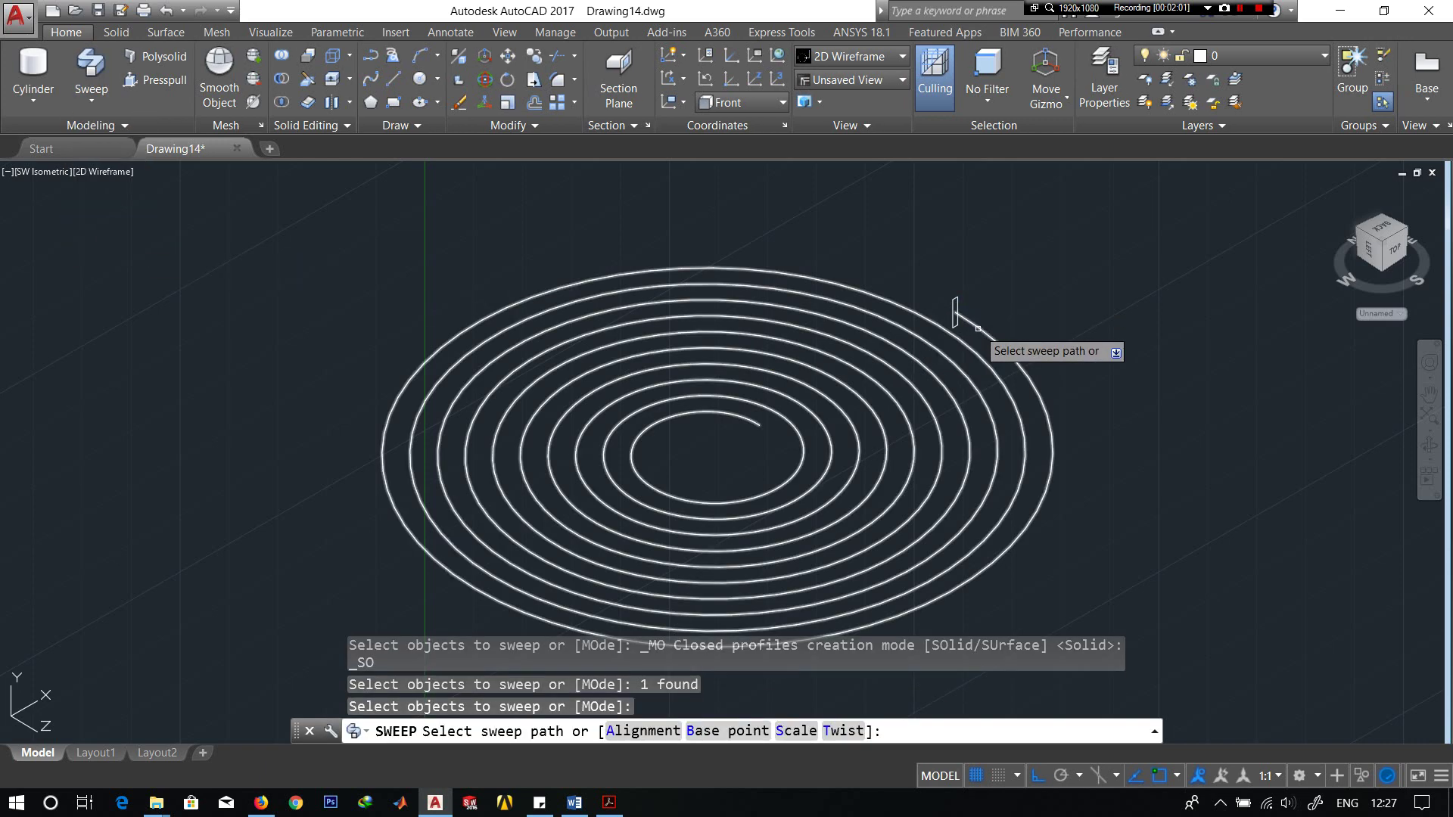
left_click(978, 329)
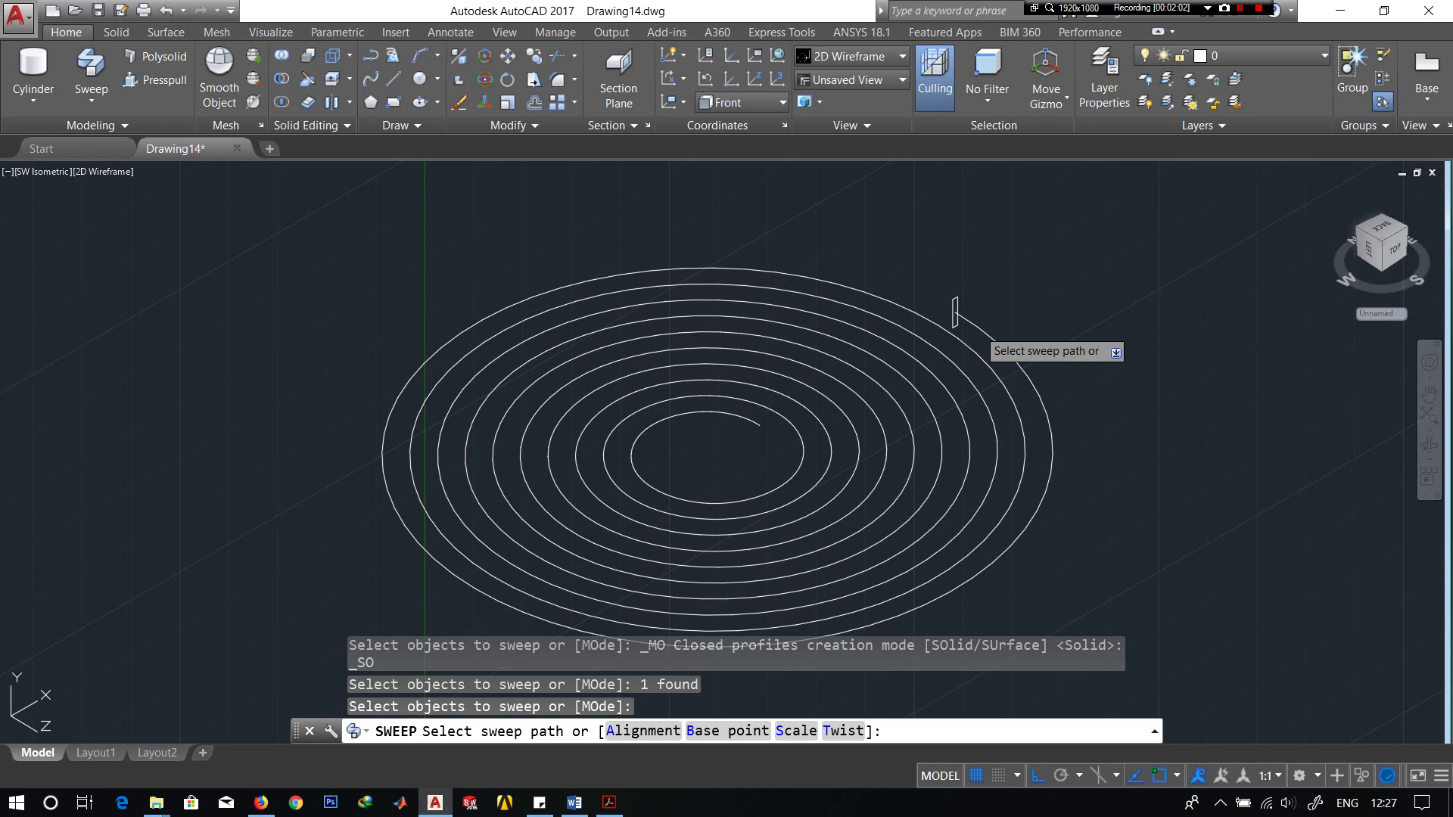
- Cancel the repeated sweep and undo the trial swept solid
key("Return")
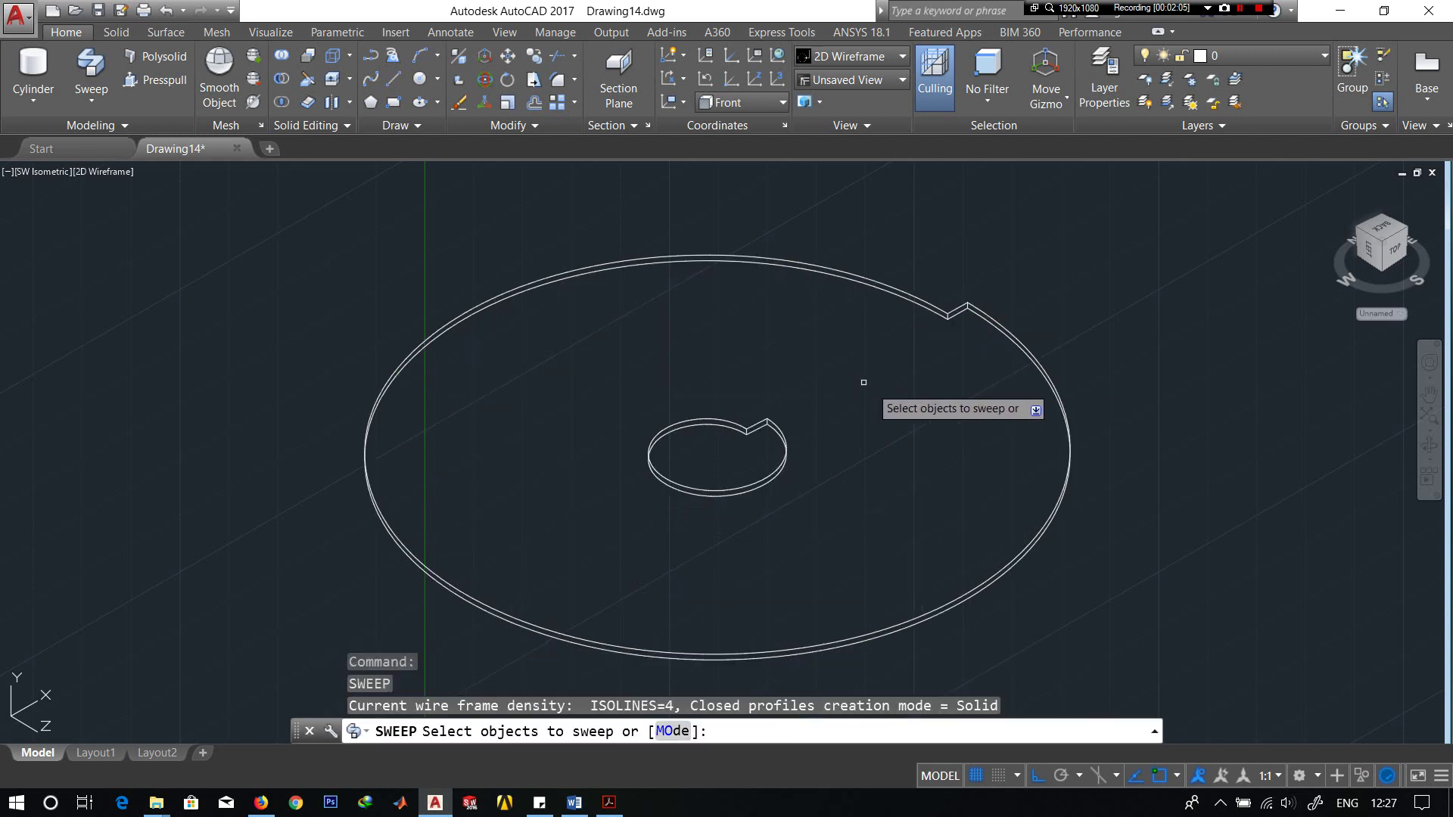
scroll(947, 425, "up", 2)
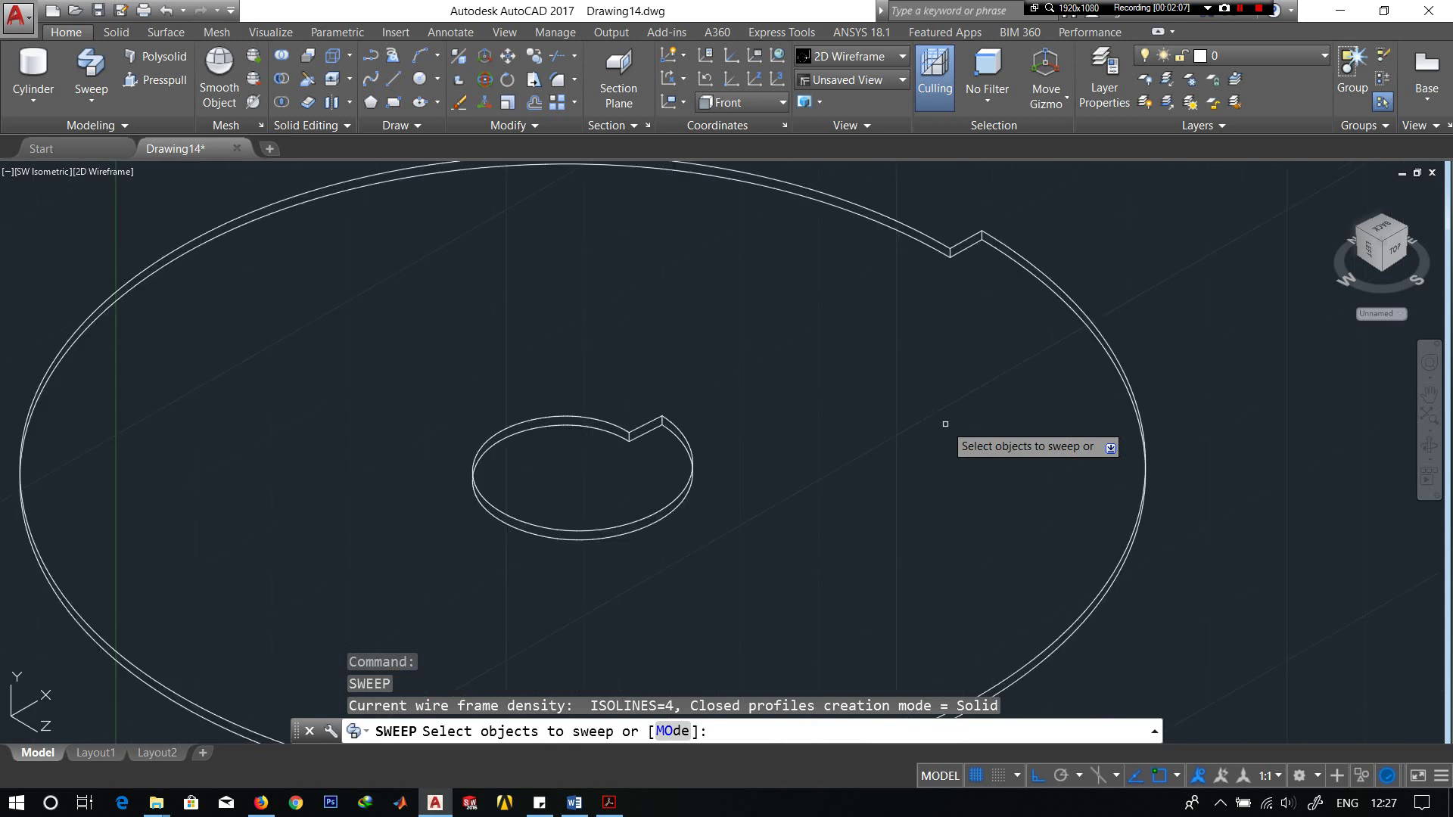
scroll(946, 425, "down", 3)
scroll(944, 424, "down", 2)
key("ctrl+z")
key("ctrl+z")
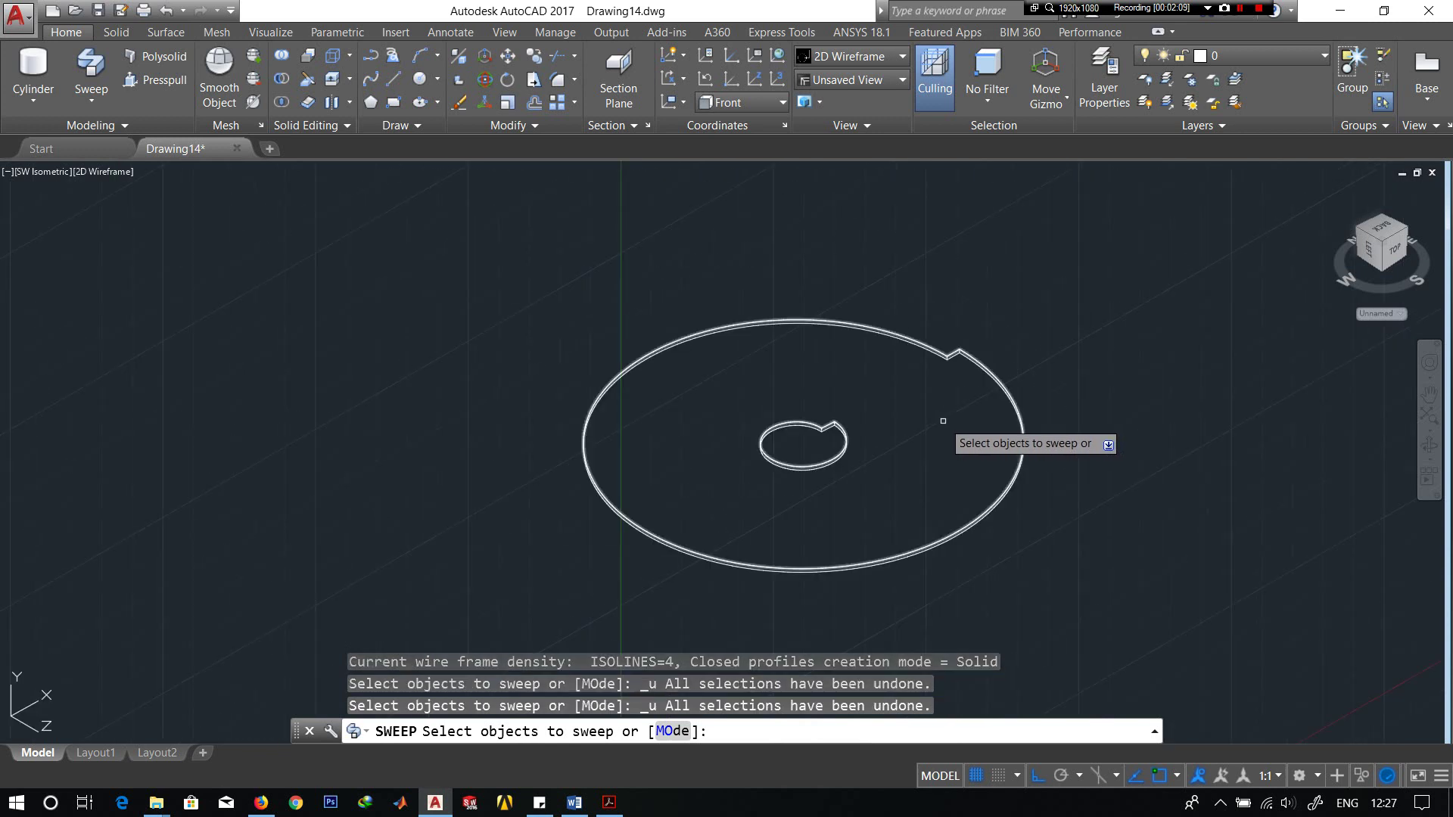
key("ctrl+z")
type("æææ")
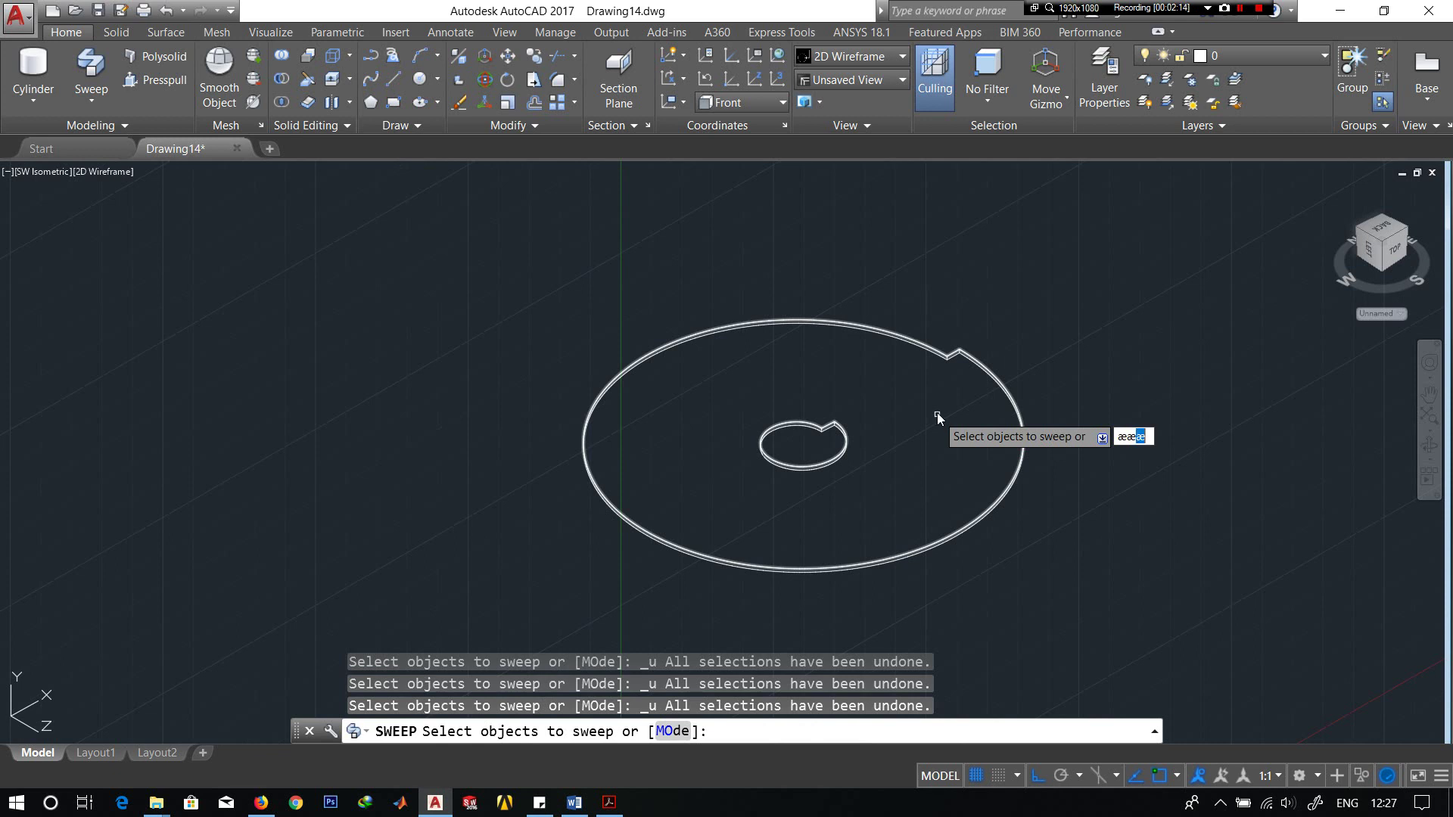
key("Escape")
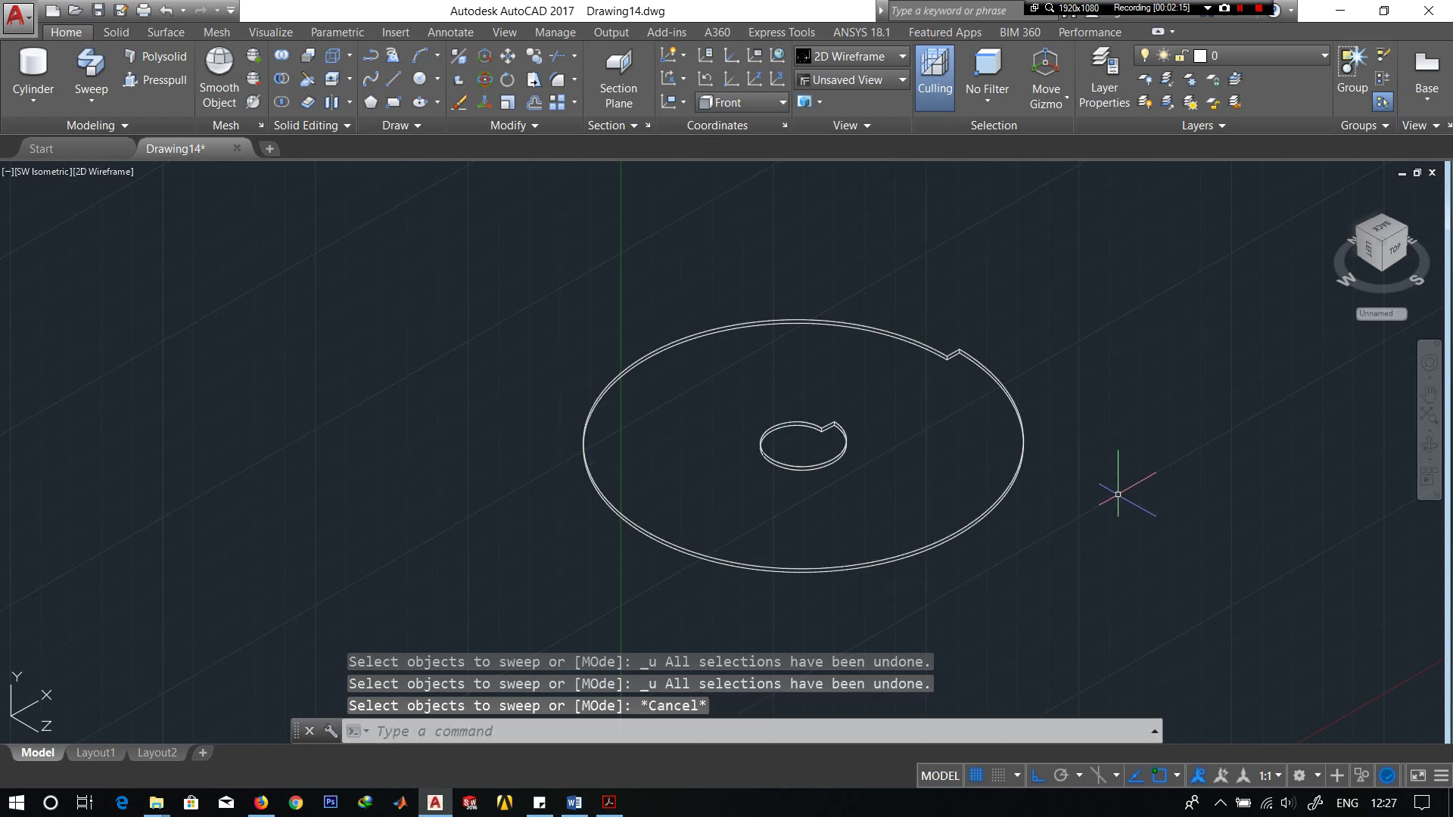
key("ctrl+z")
key("ctrl+z")
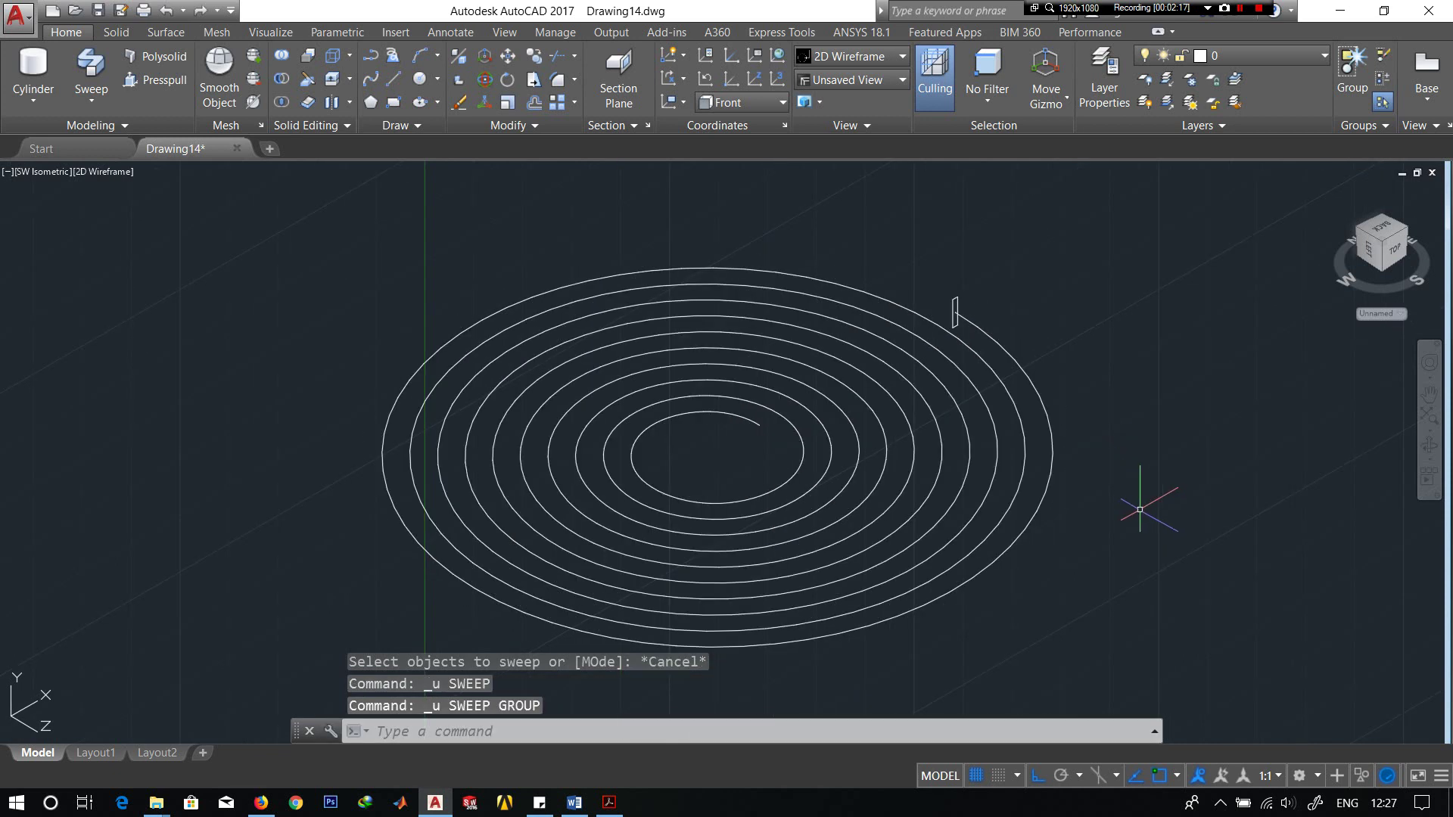
- Sweep the rectangle profile along the spiral into a flat ring-shaped solid
left_click(91, 72)
left_click(956, 307)
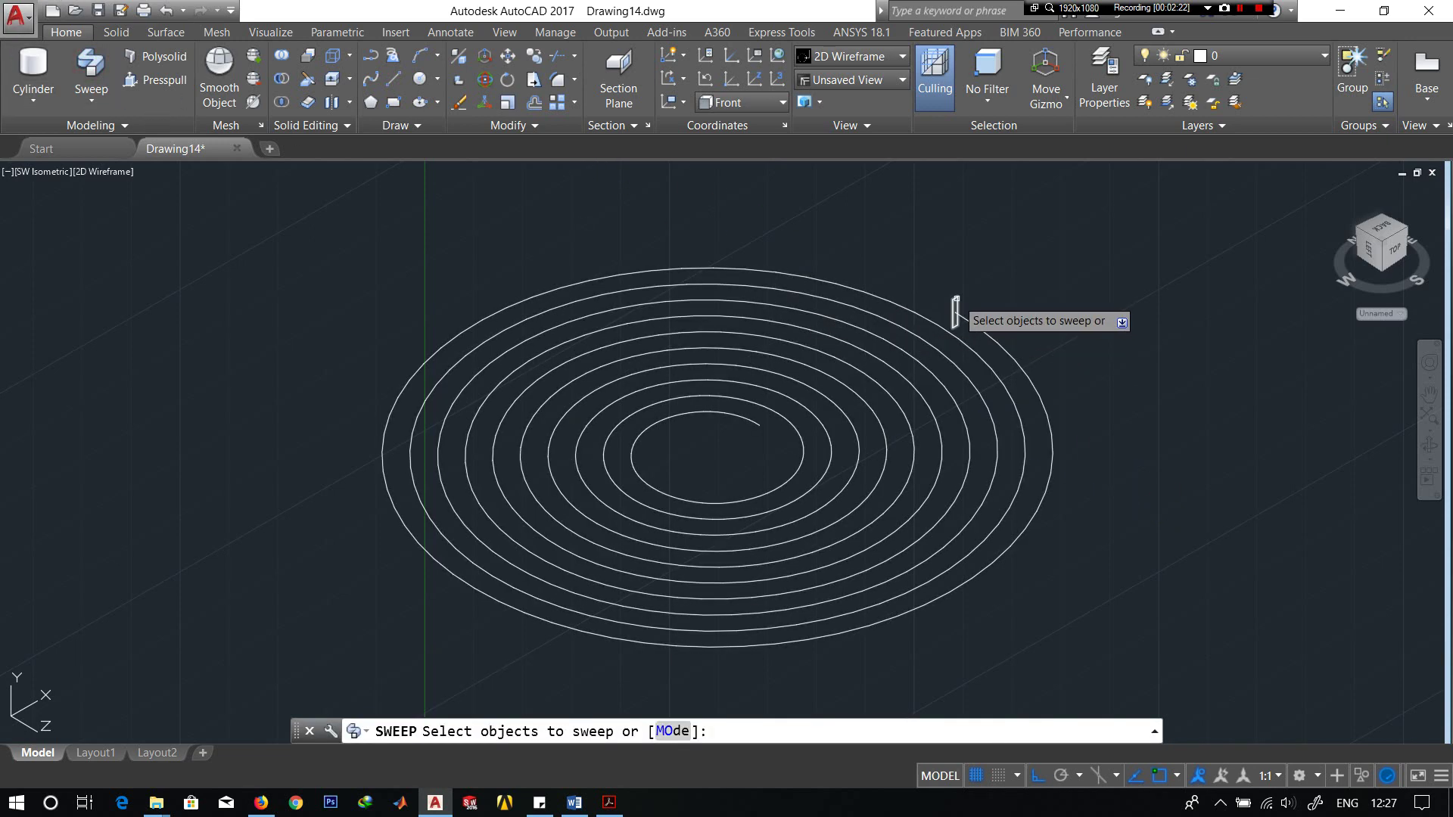
key("Return")
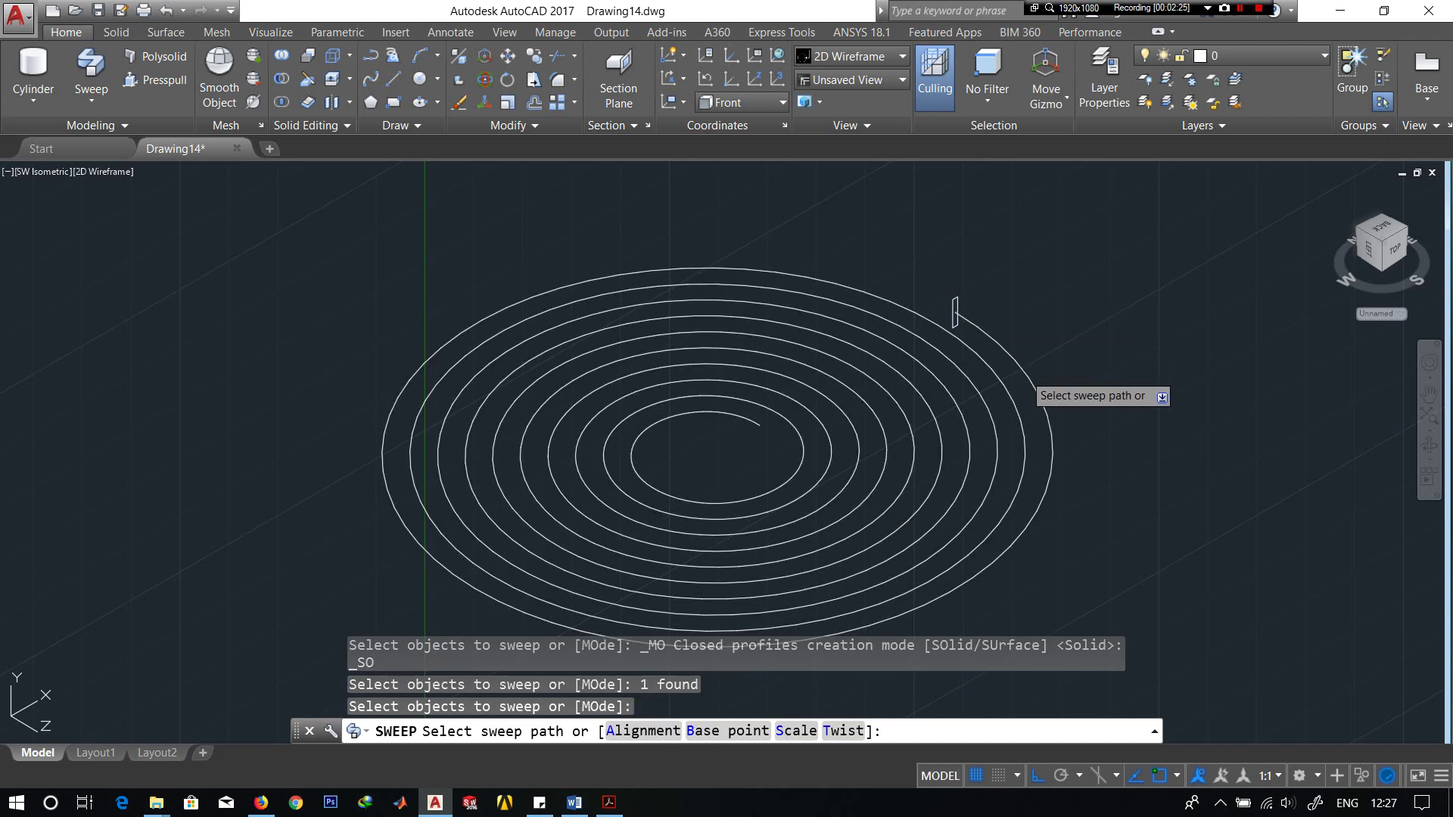
left_click(1024, 383)
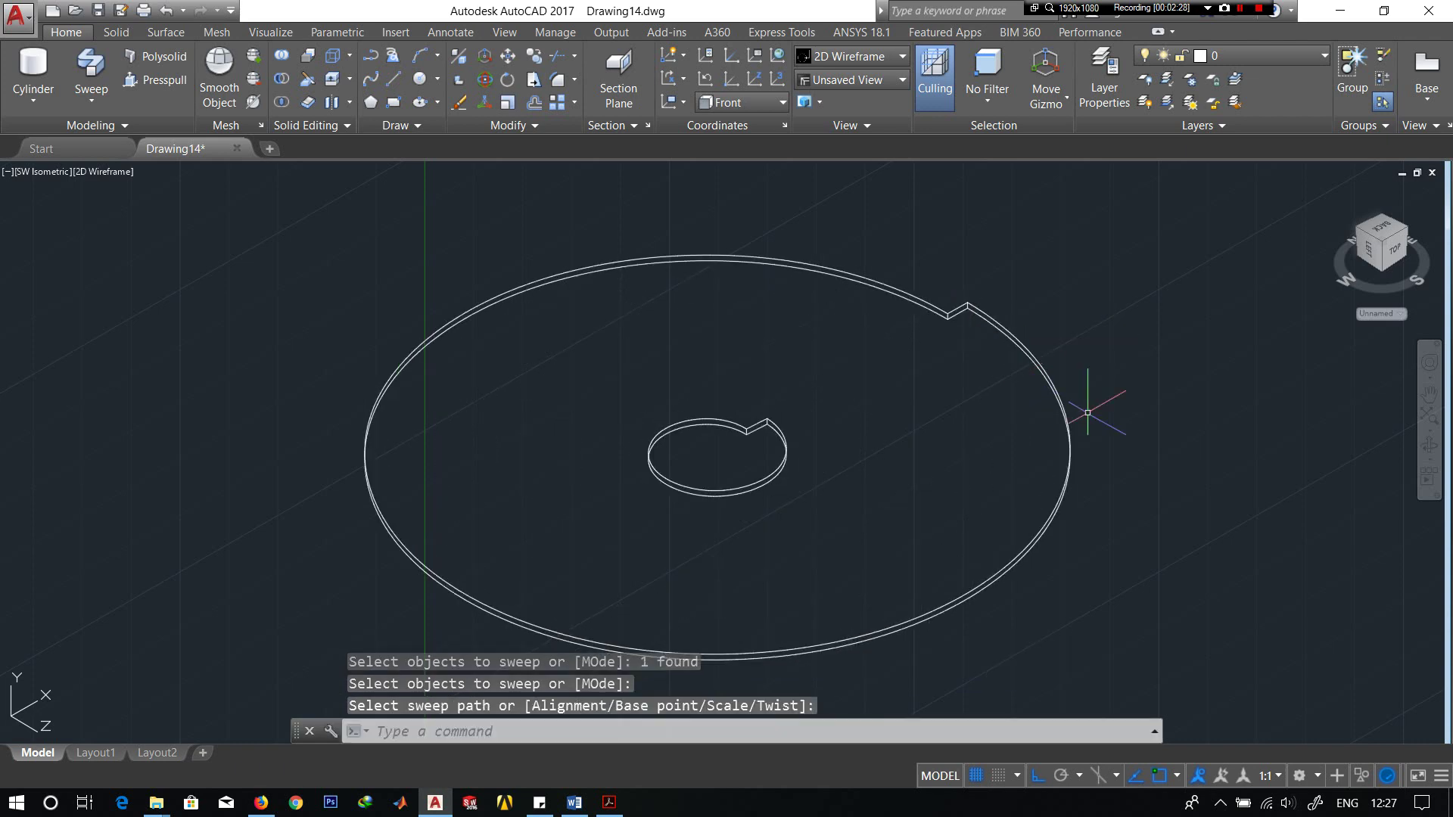
- Cancel the repeated sweep and shade the model in the Conceptual visual style
key("Return")
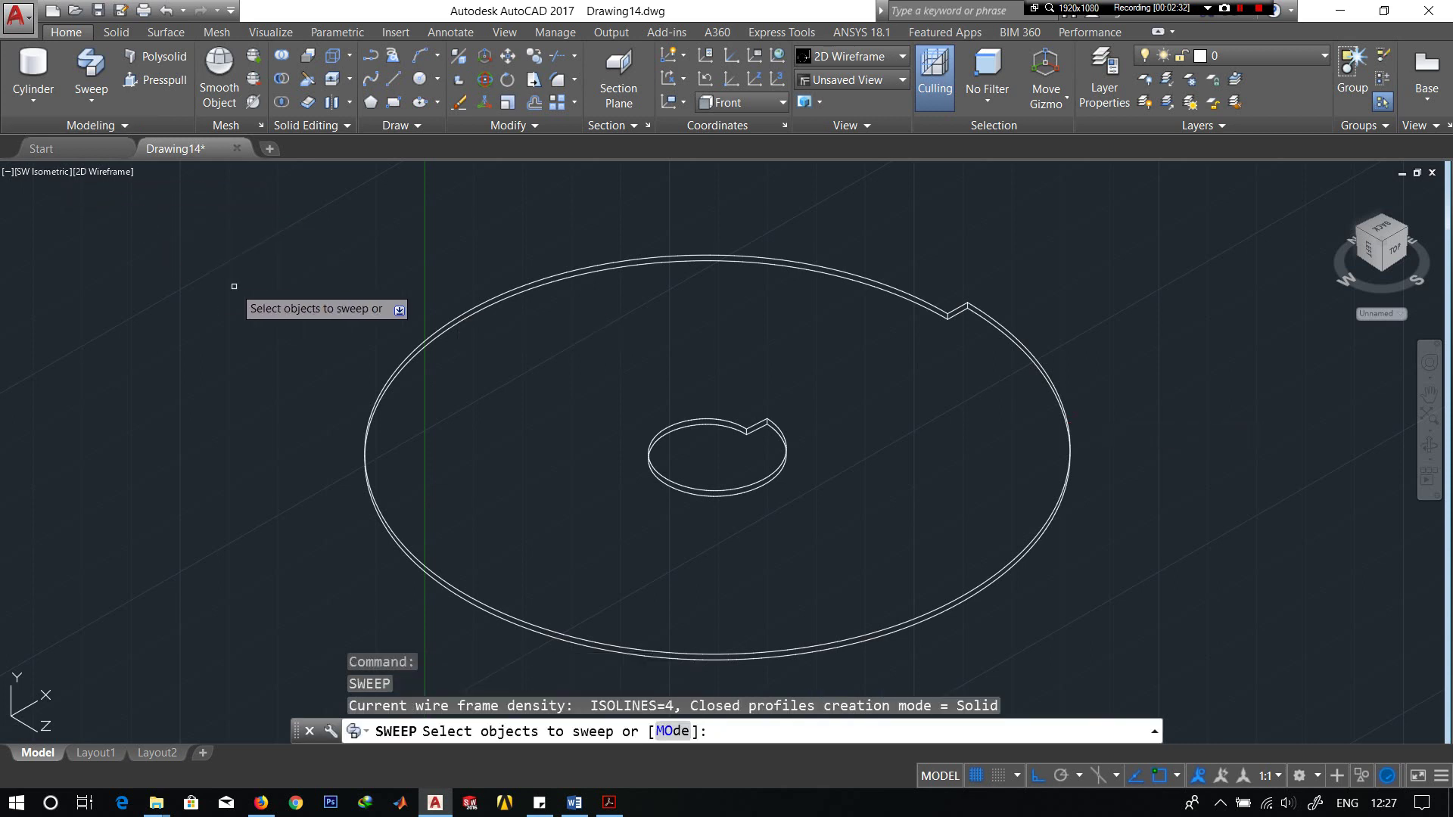
key("Escape")
left_click(94, 173)
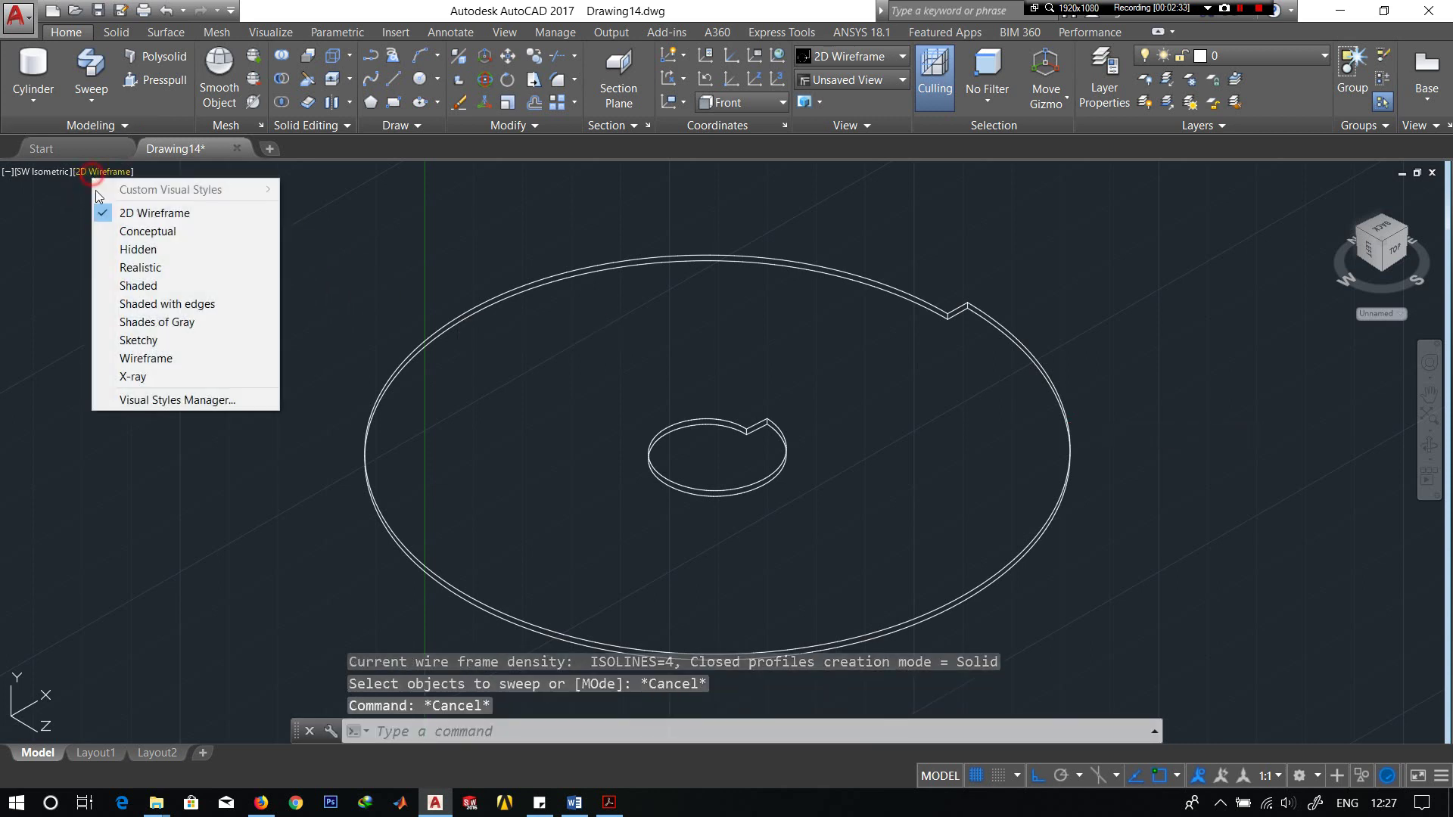
left_click(130, 232)
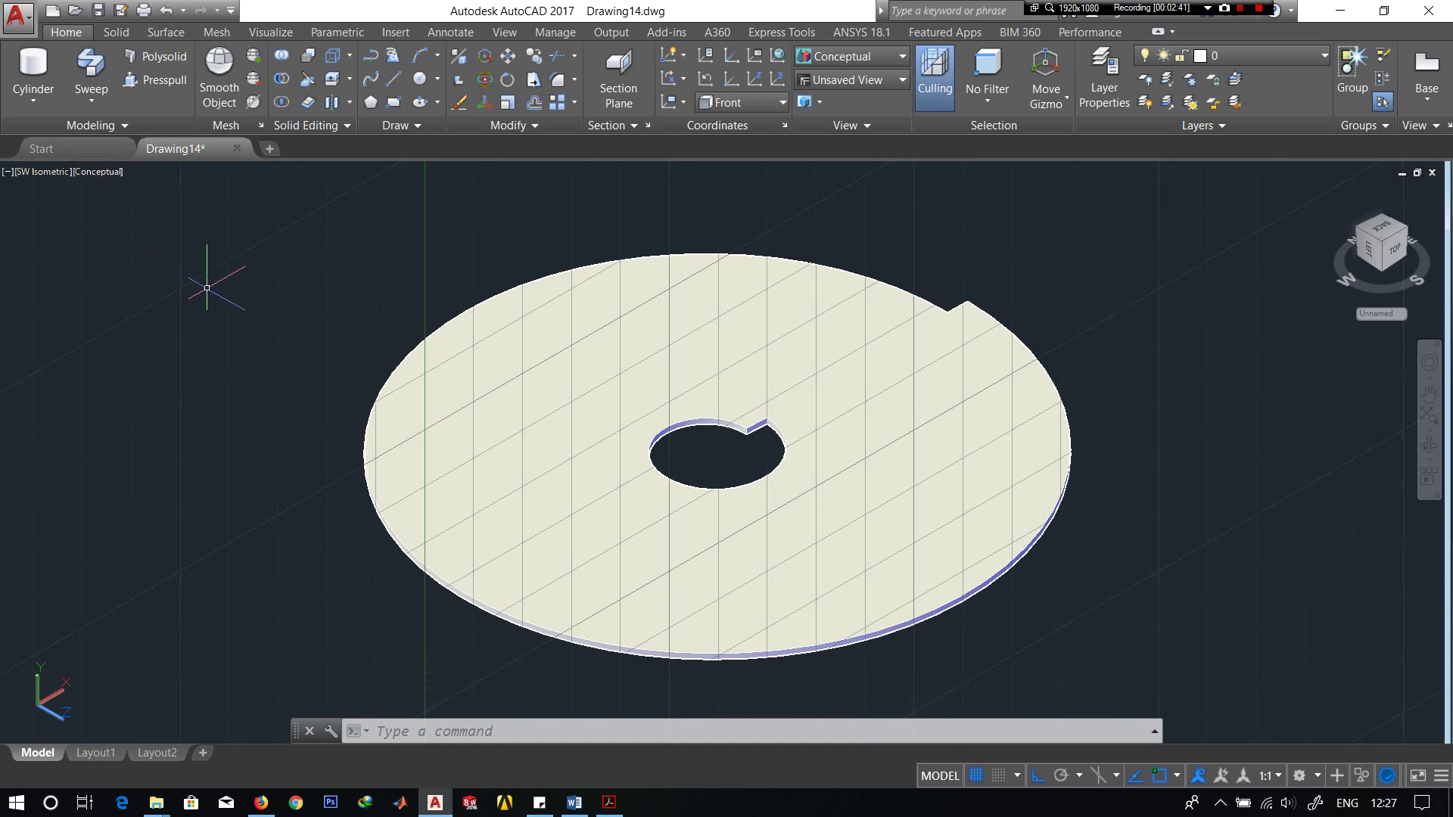
- Undo the flat sweep and view the spiral from Top, zoomed on the profile
key("ctrl+z")
key("ctrl+z")
key("ctrl+z")
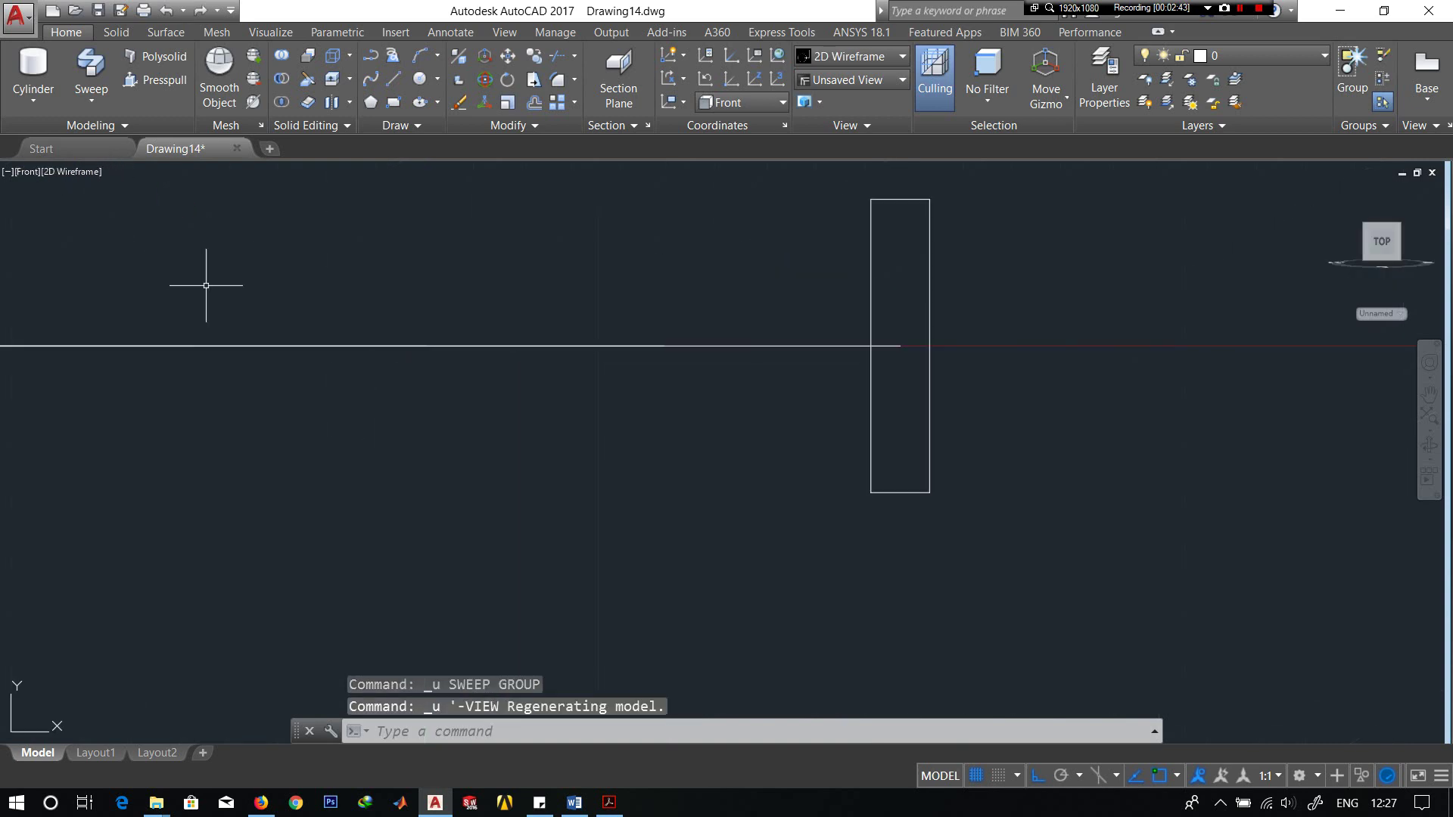
left_click(24, 174)
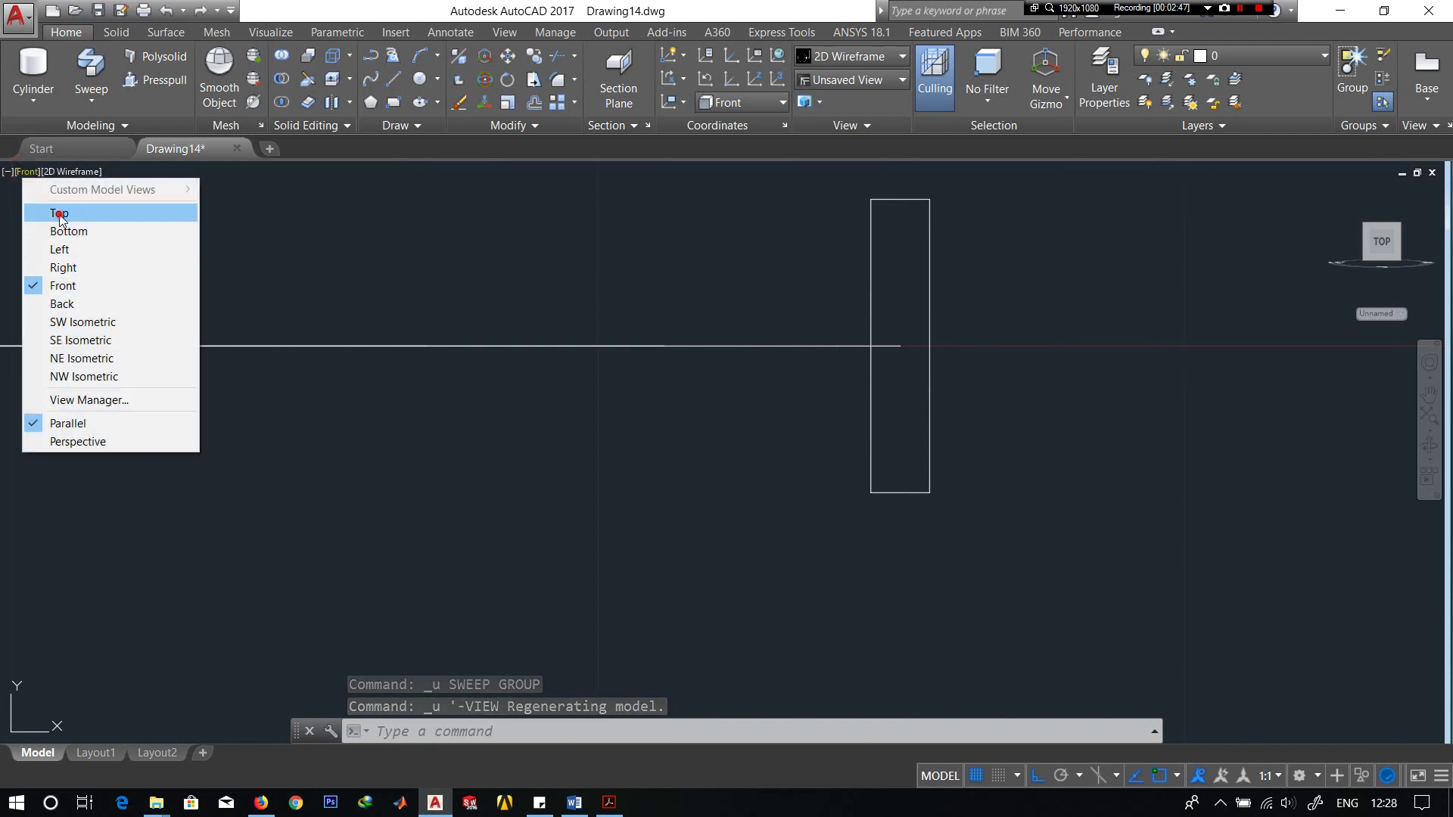
left_click(59, 213)
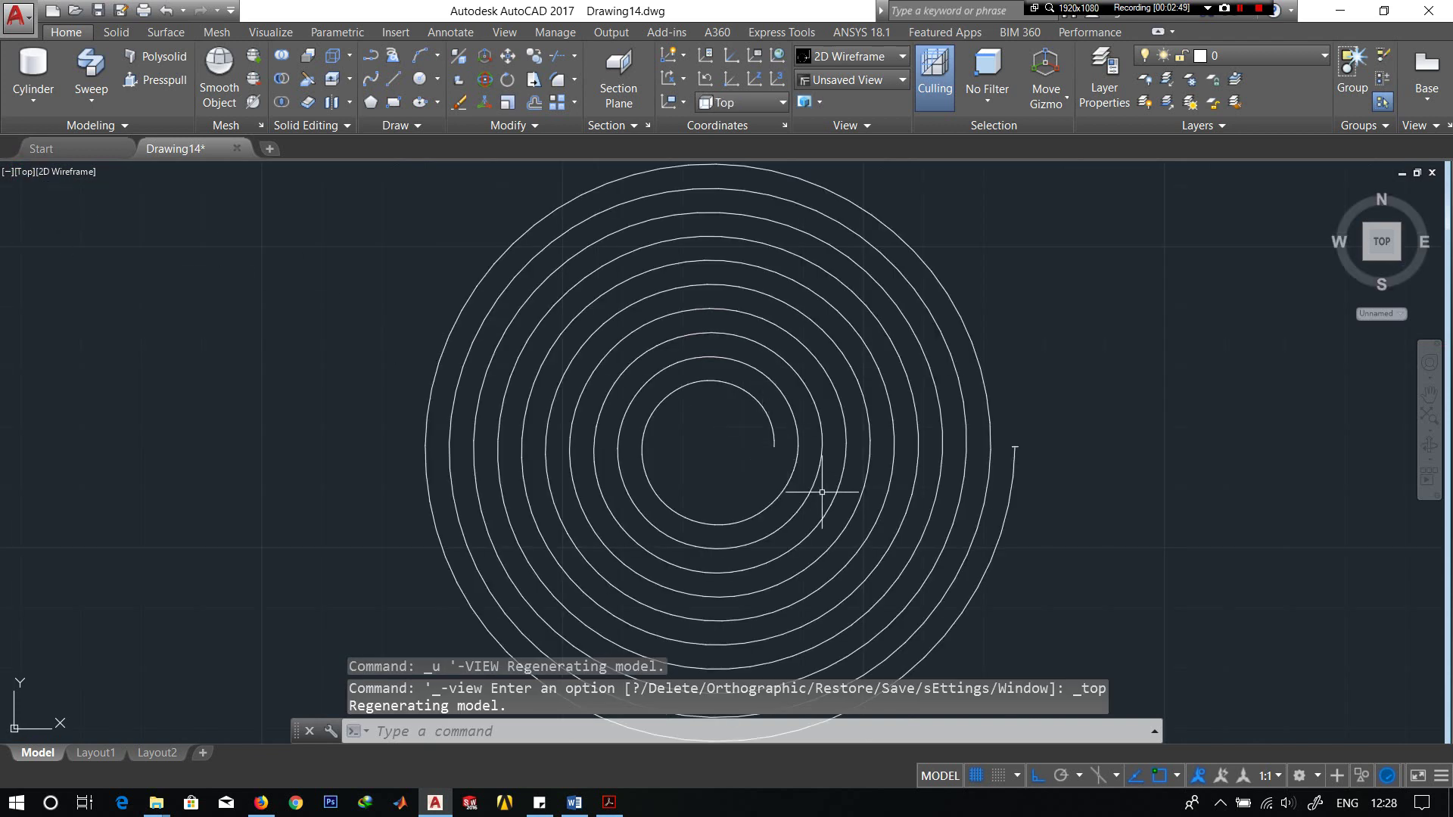
scroll(1021, 527, "down", 5)
scroll(1024, 523, "up", 7)
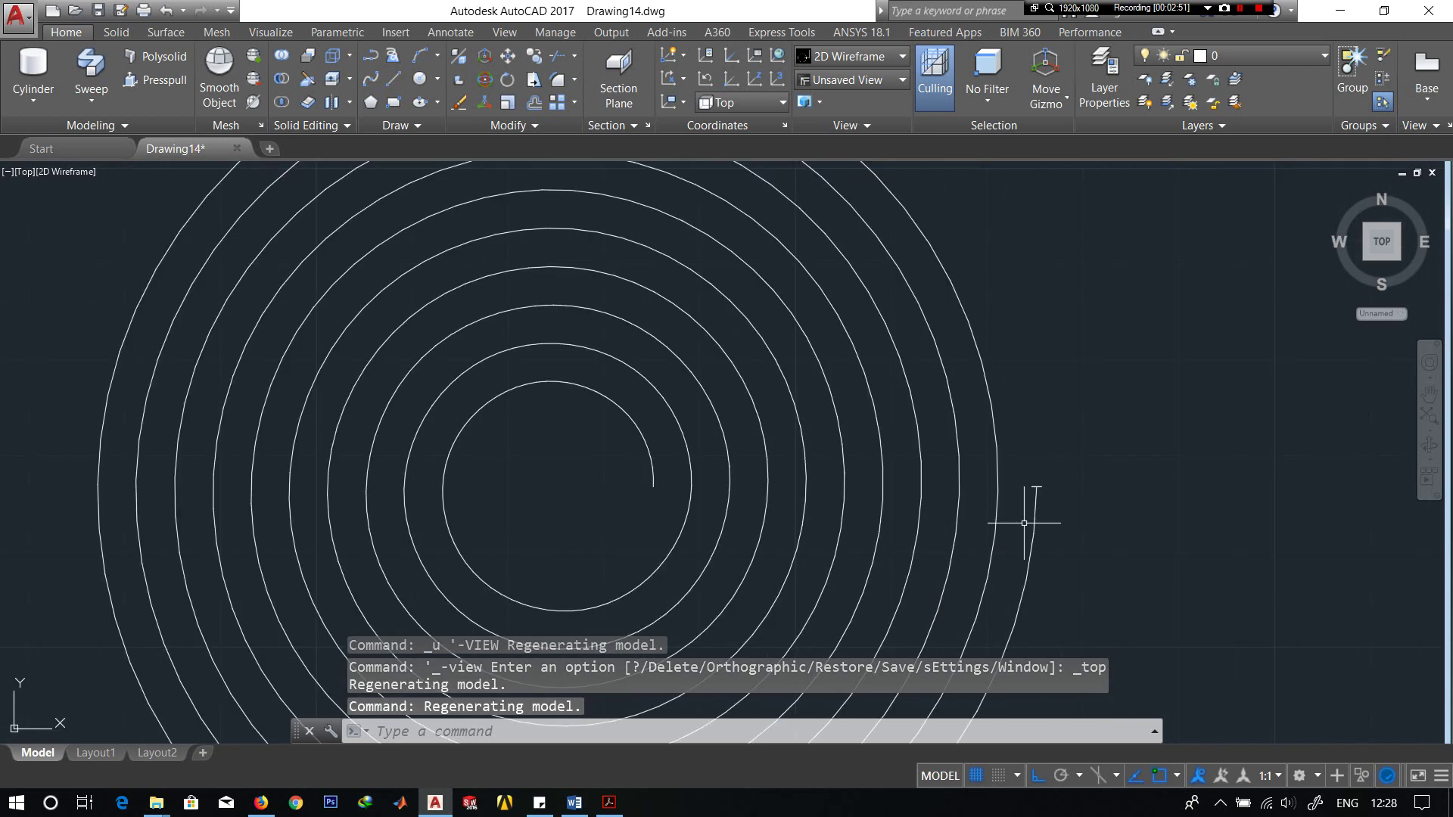
scroll(931, 461, "down", 2)
scroll(924, 444, "up", 6)
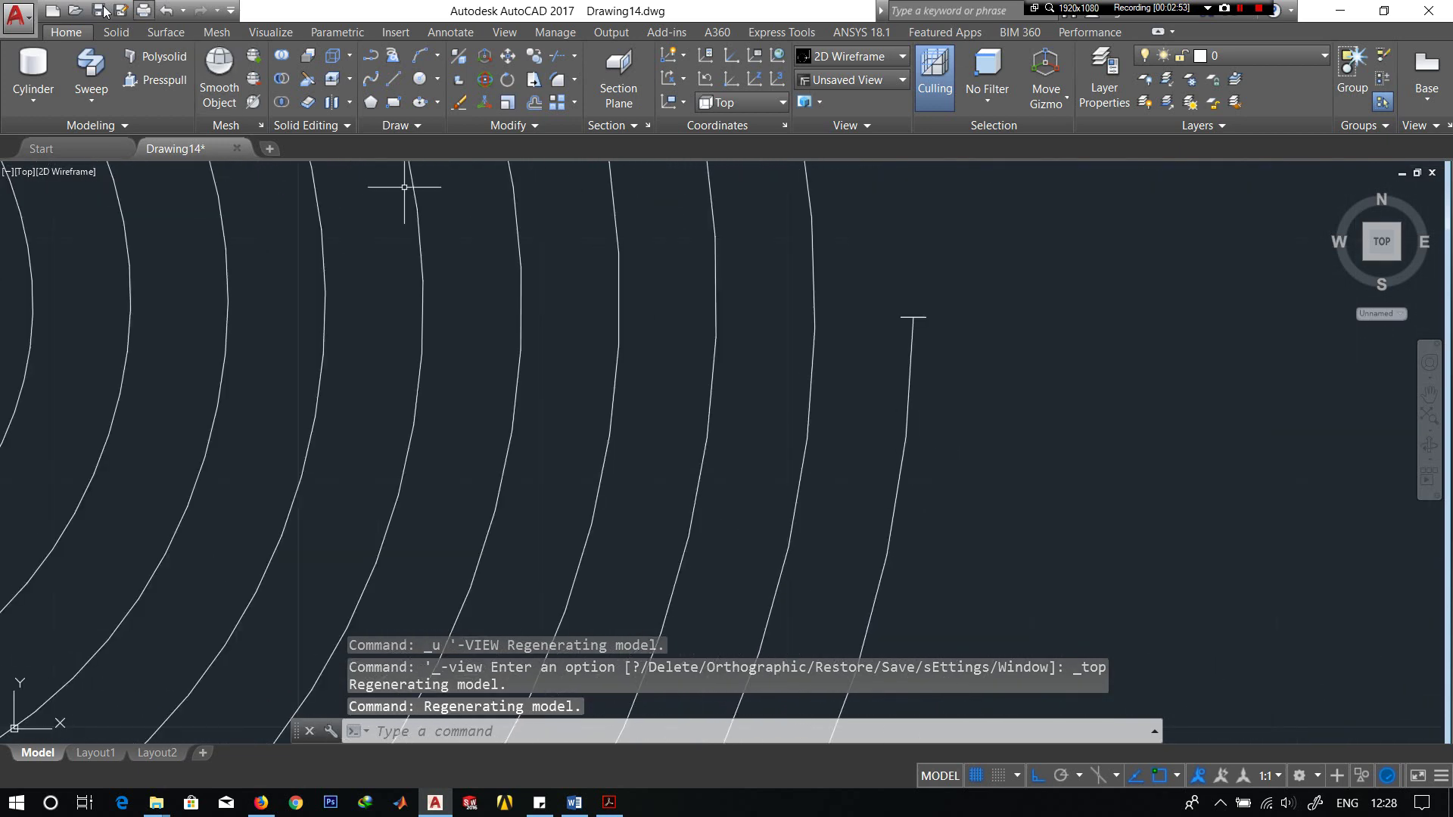
- Re-sweep the small rectangle along the spiral into a thin spiral strip
left_click(84, 83)
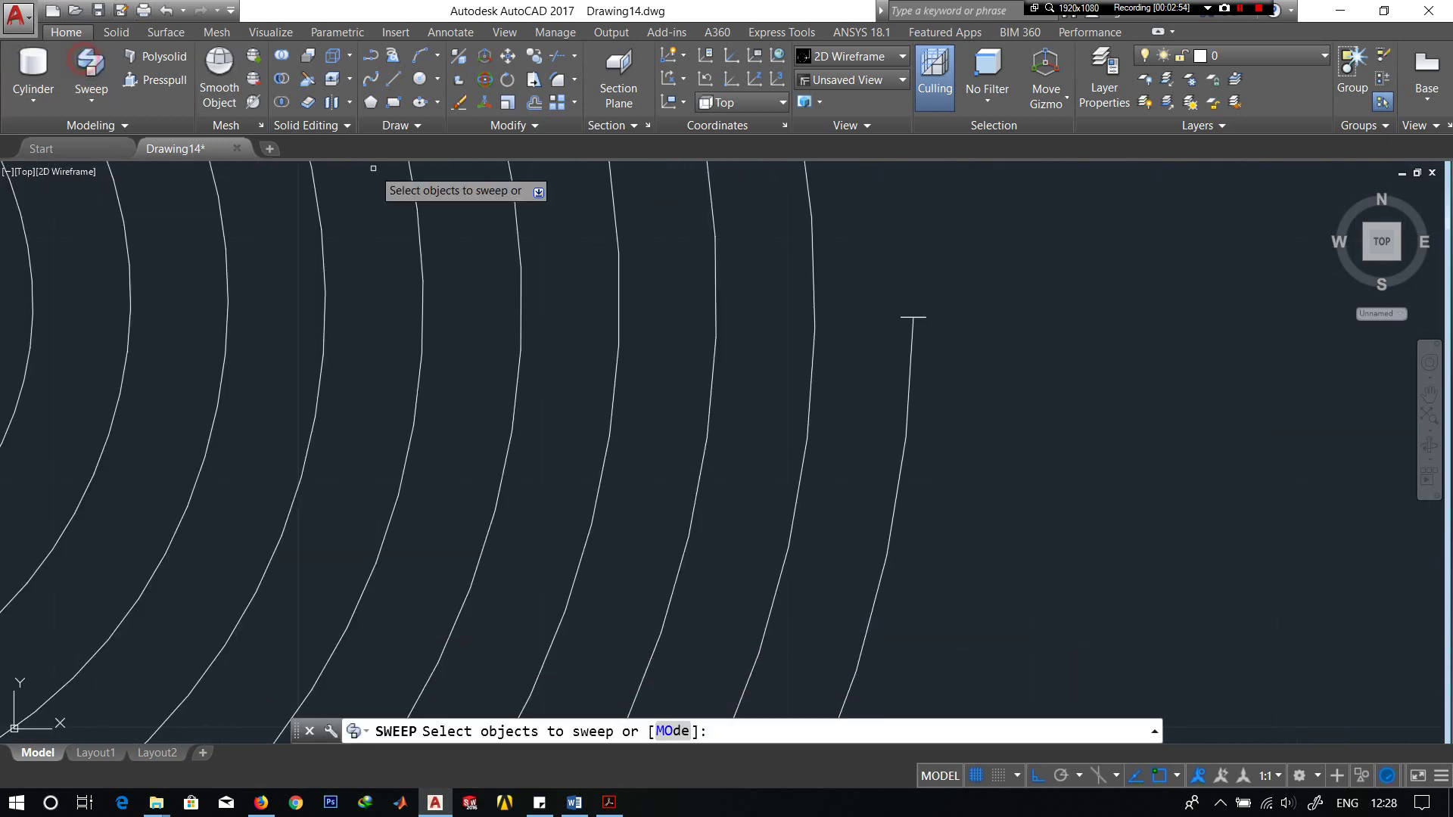
left_click(923, 317)
key("Return")
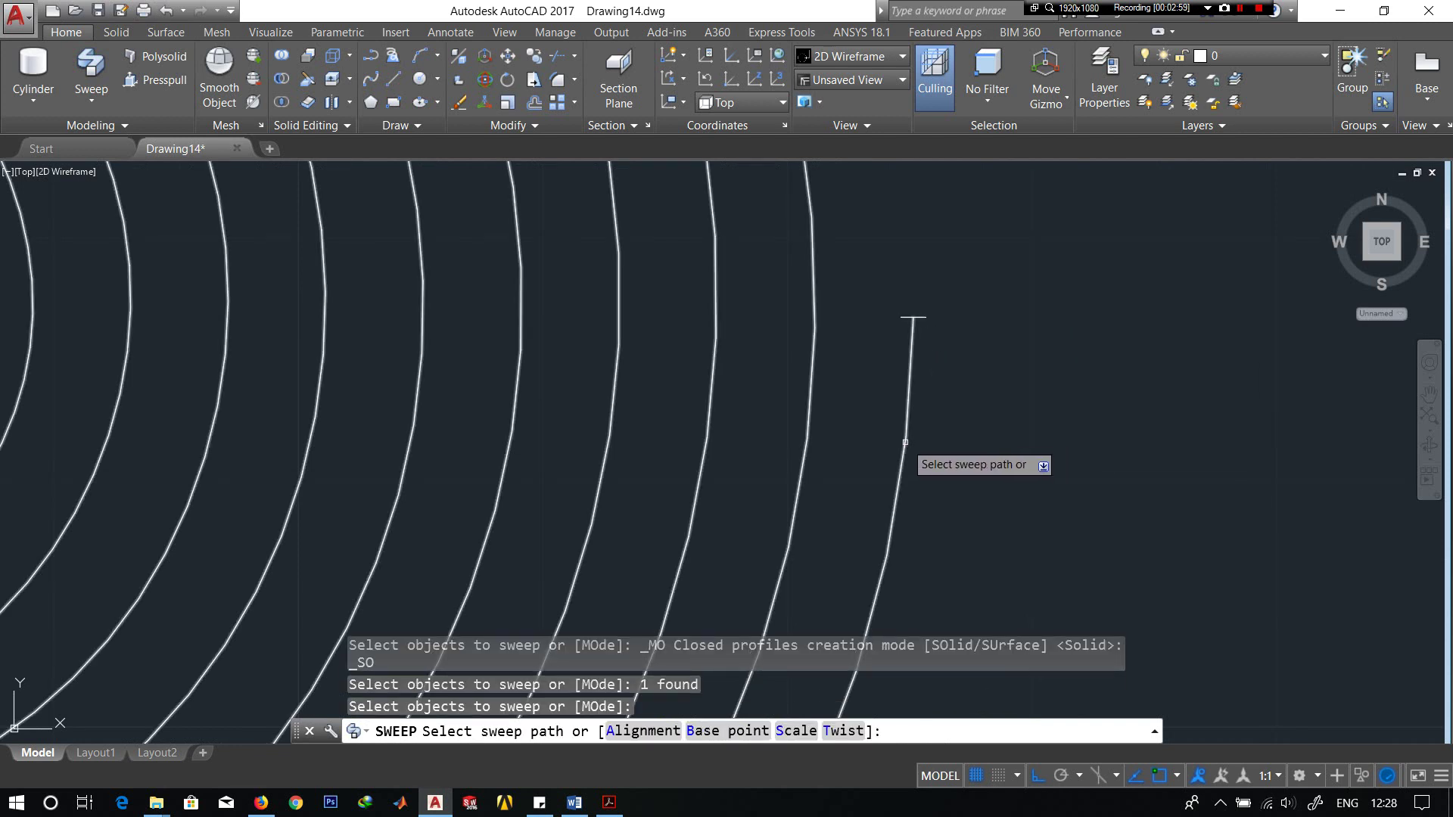
left_click(906, 442)
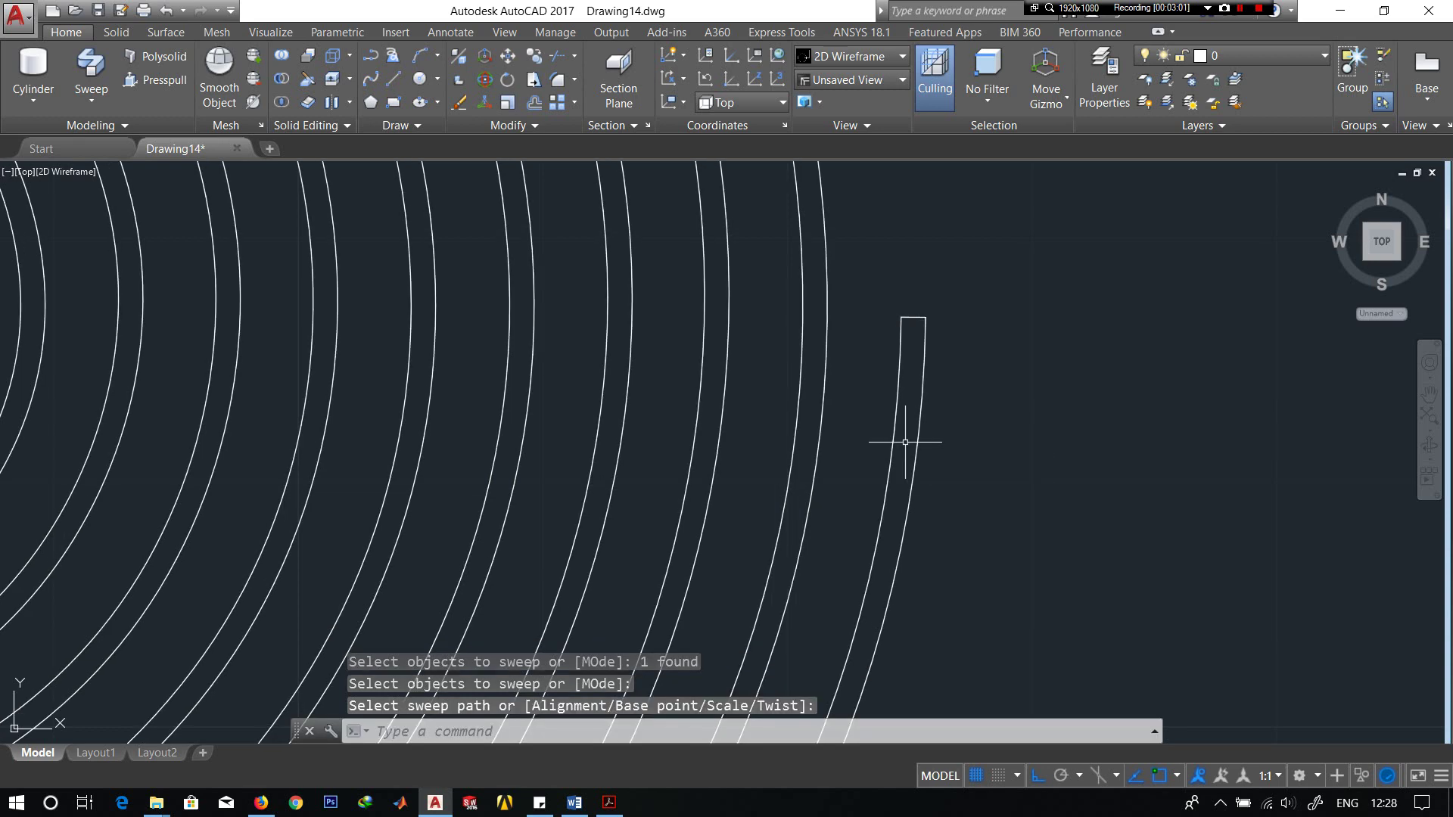
- Show the spiral strip in SW Isometric with Conceptual shading and open the Drafting Standard settings
left_click(25, 172)
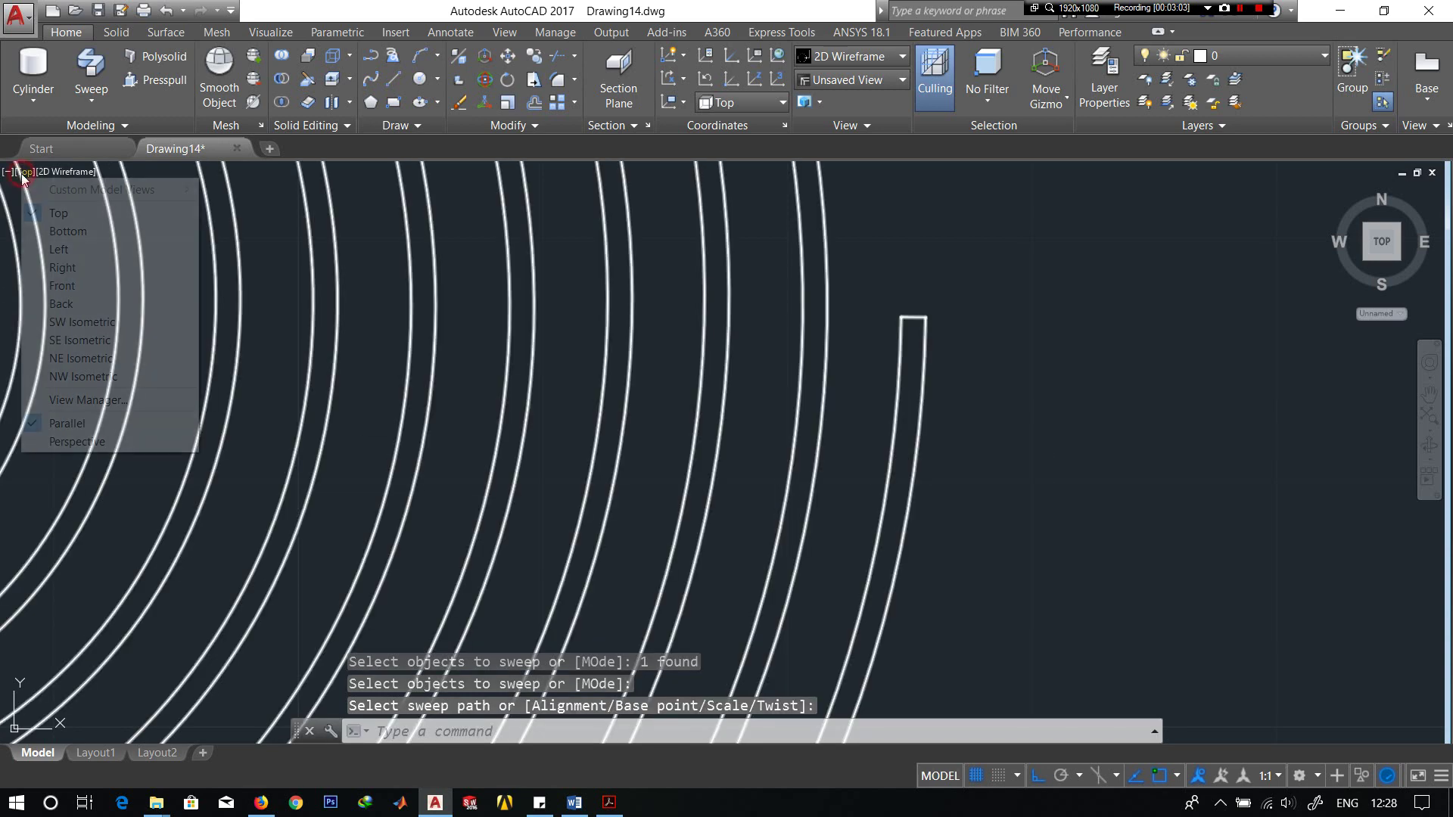
left_click(76, 326)
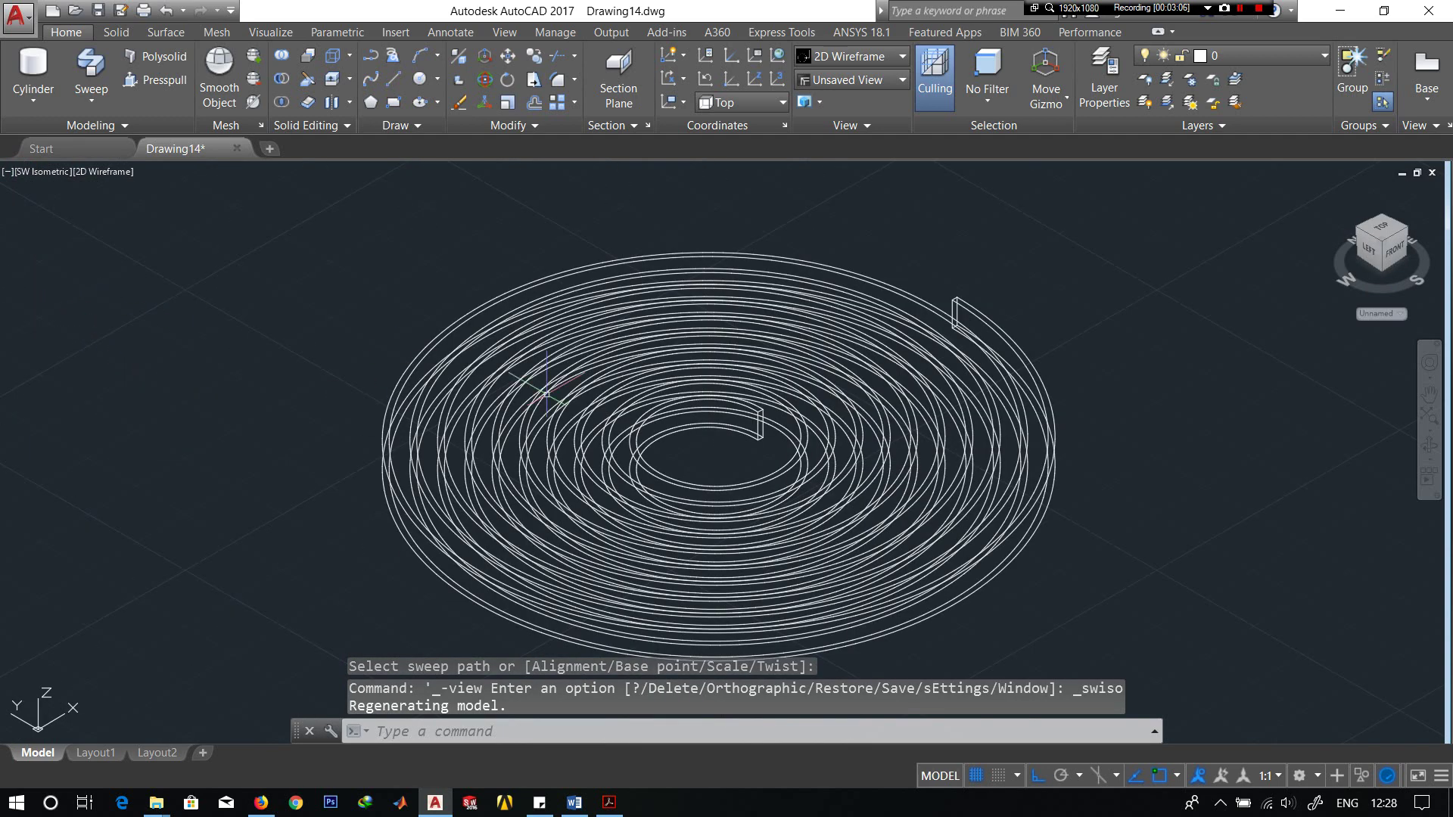
left_click(95, 174)
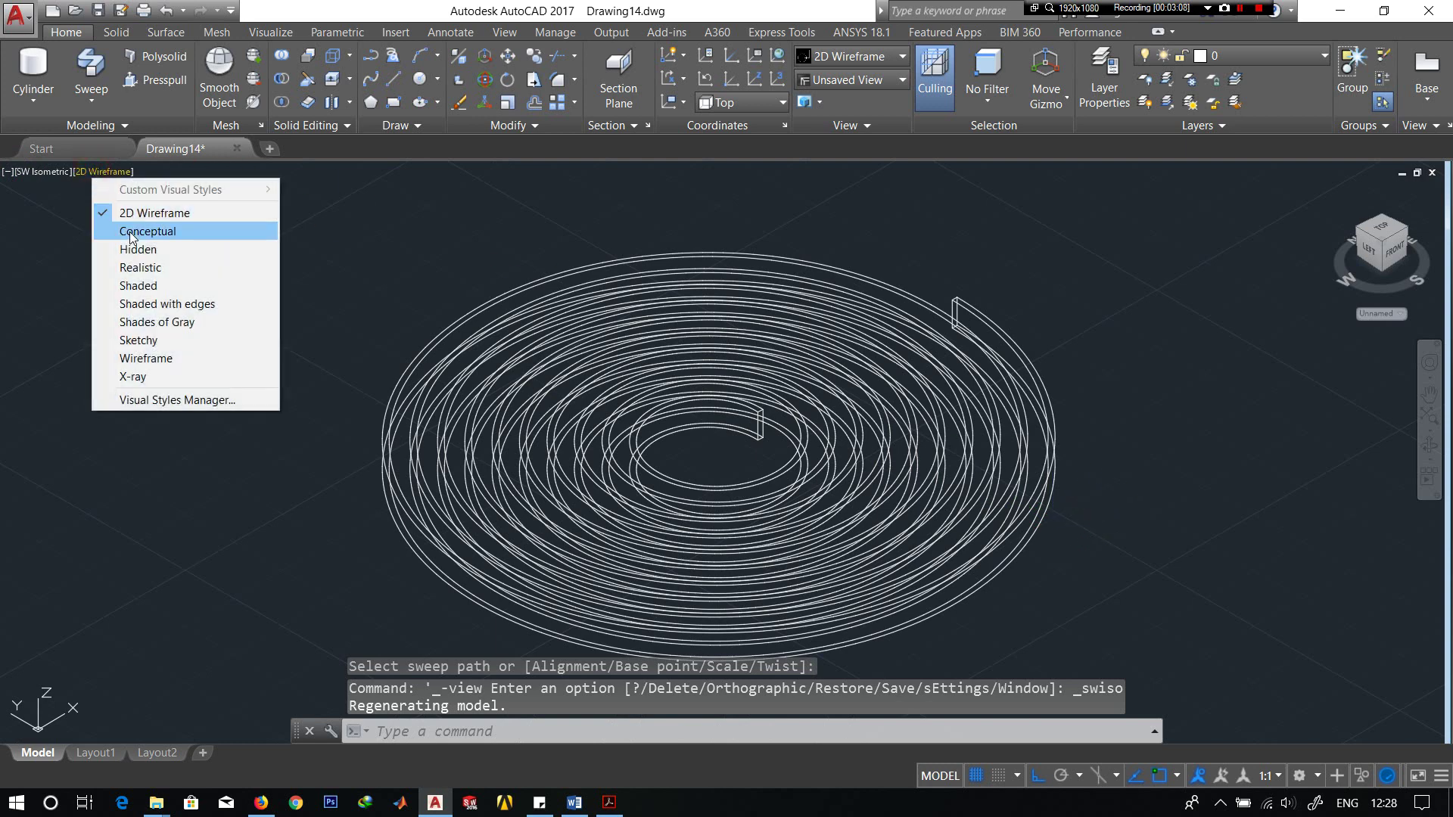
left_click(129, 191)
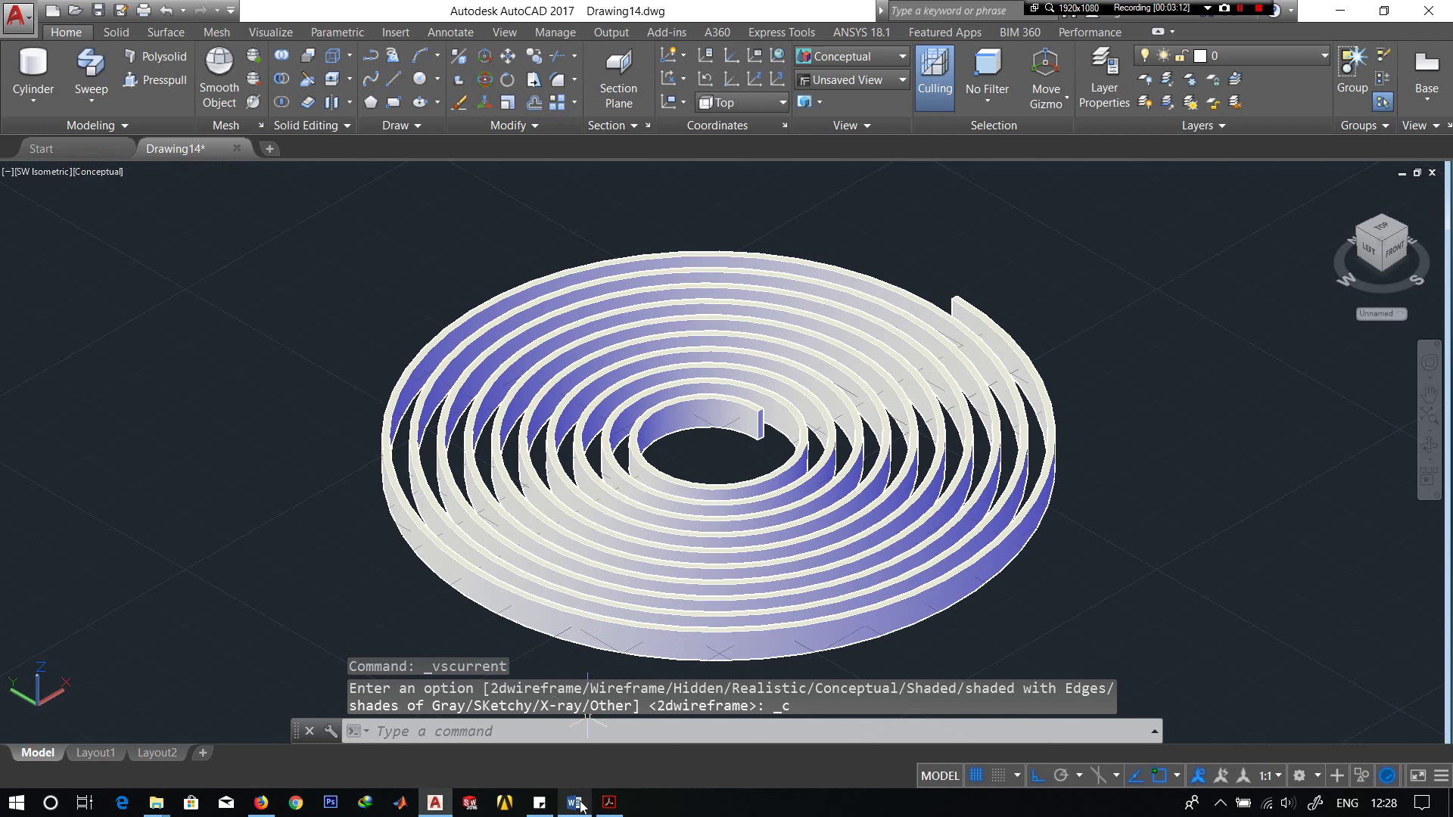
left_click(1449, 127)
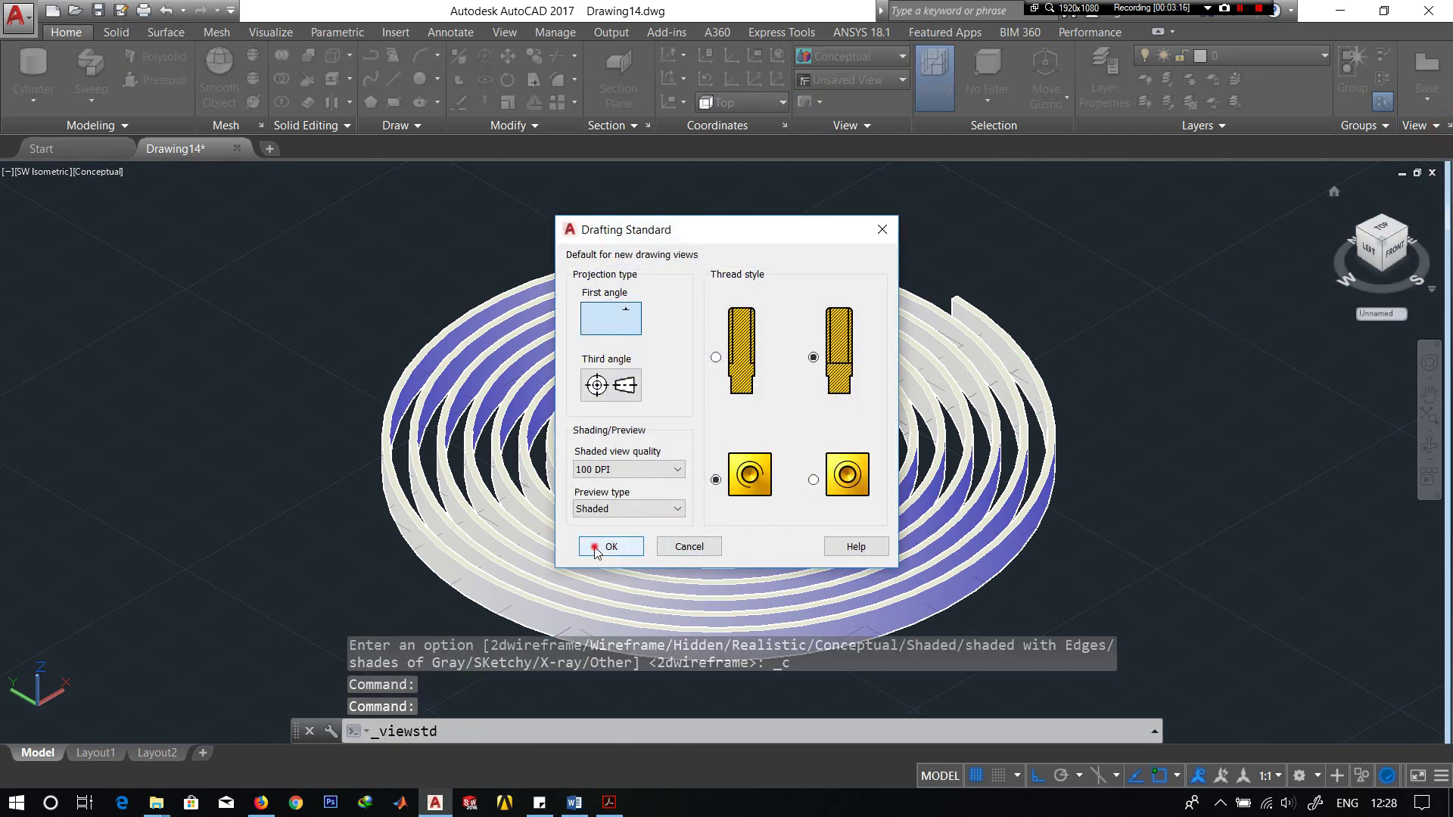
- Accept the drafting standard and place a base view of the model near the top of Layout1
left_click(637, 546)
left_click(1426, 99)
left_click(1380, 139)
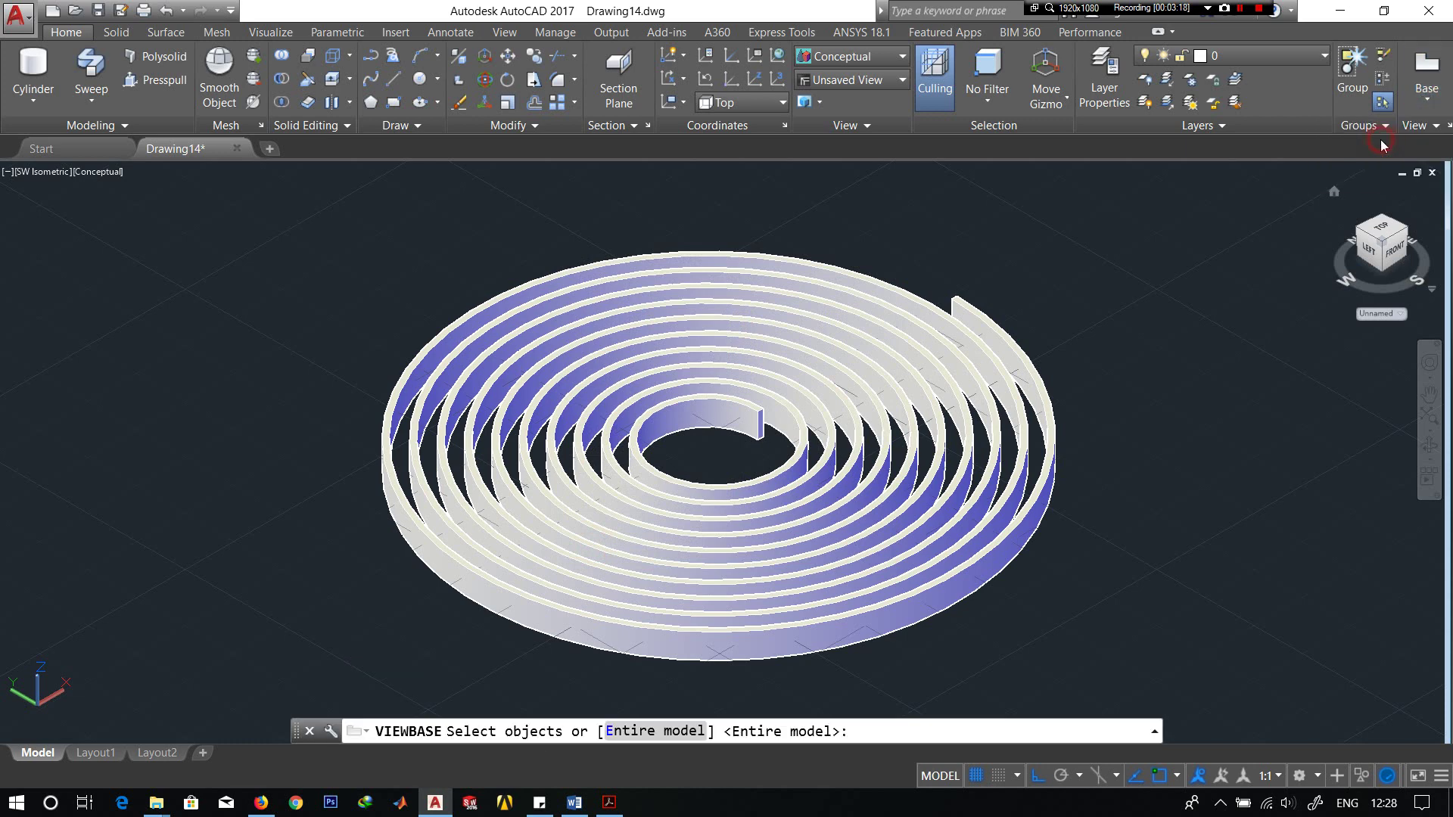
key("Return")
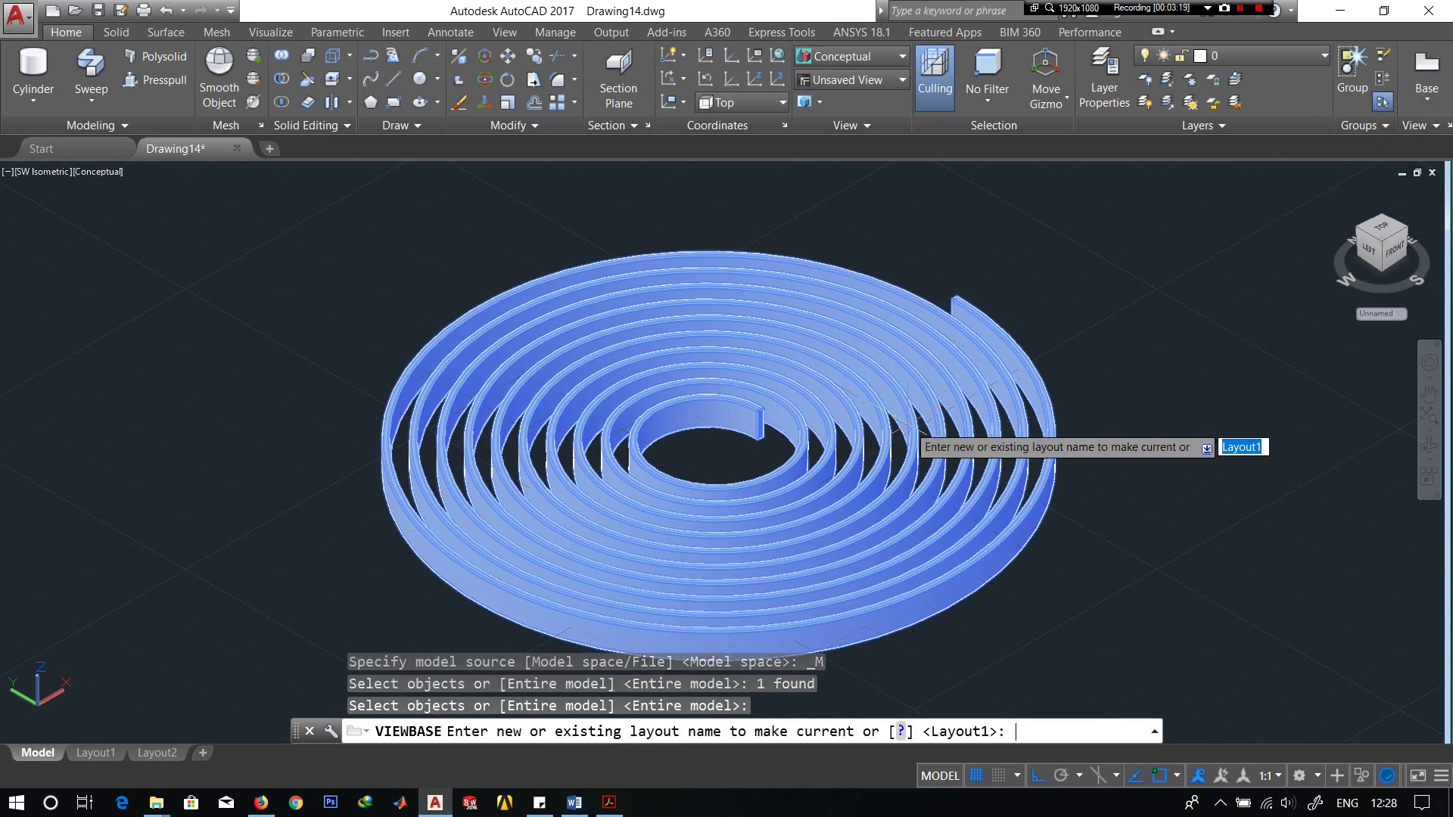
key("Return")
left_click(605, 298)
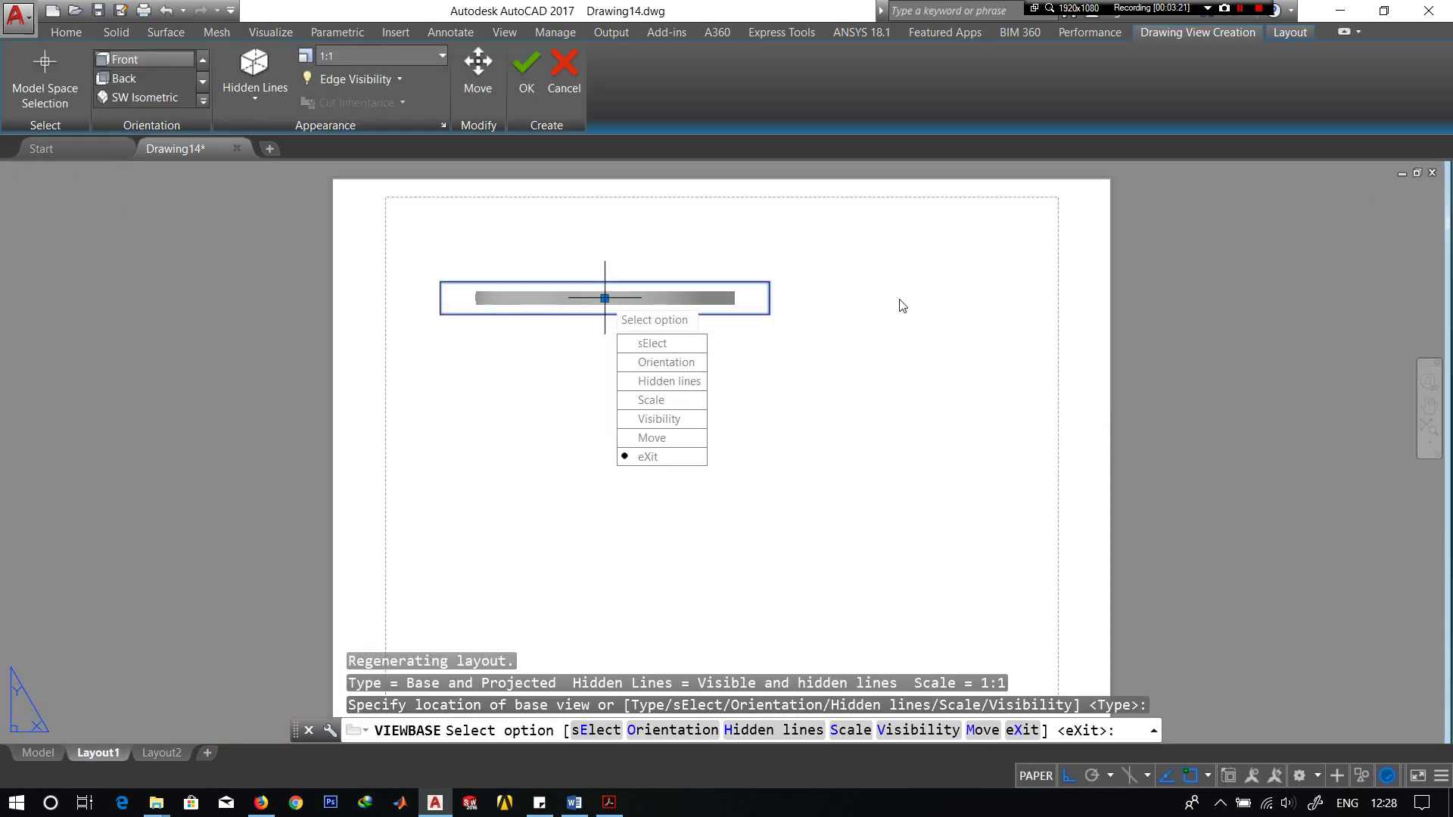
key("Return")
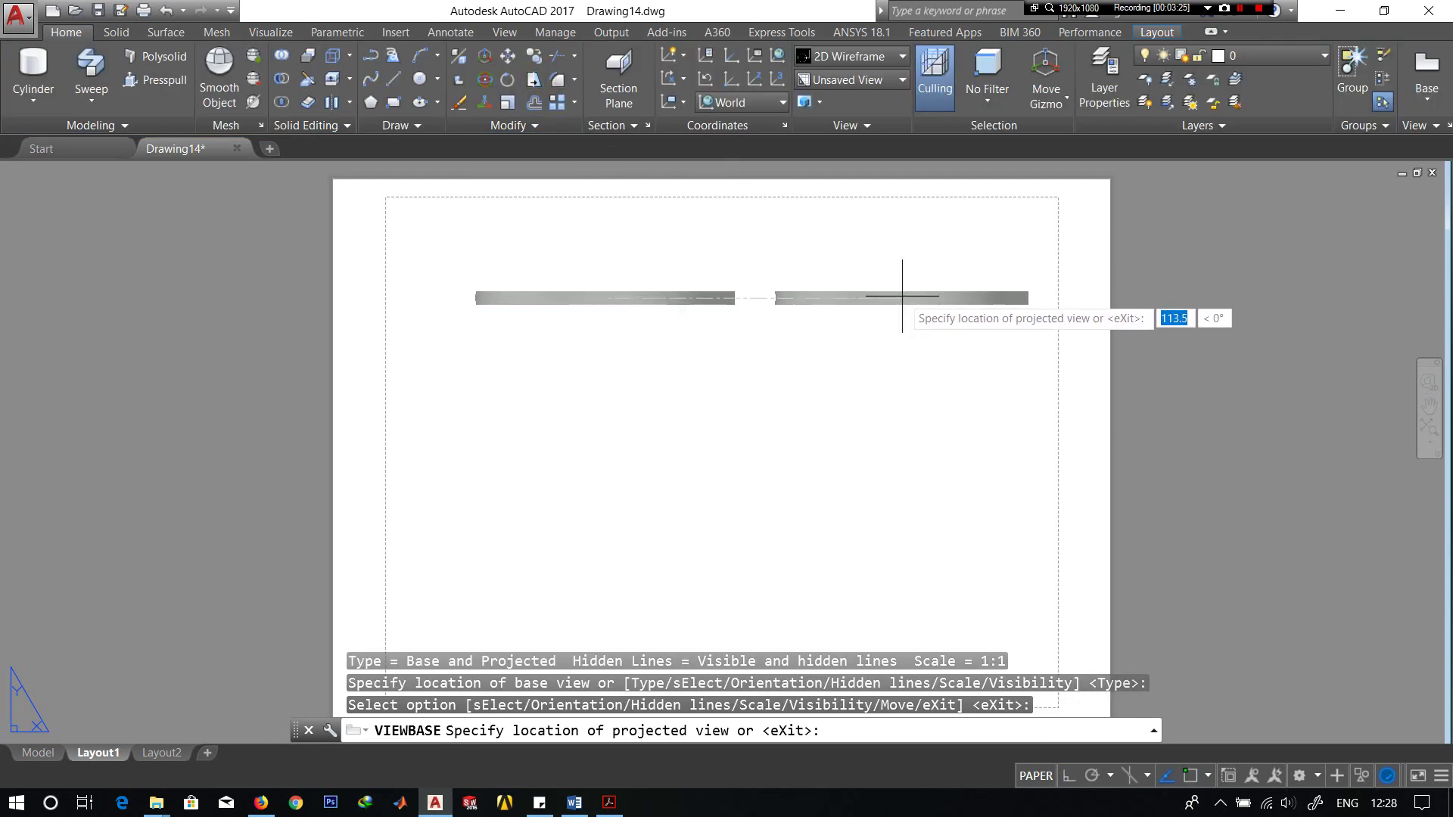
- Add projected side and isometric views to the right of the base view
left_click(902, 295)
left_click(909, 521)
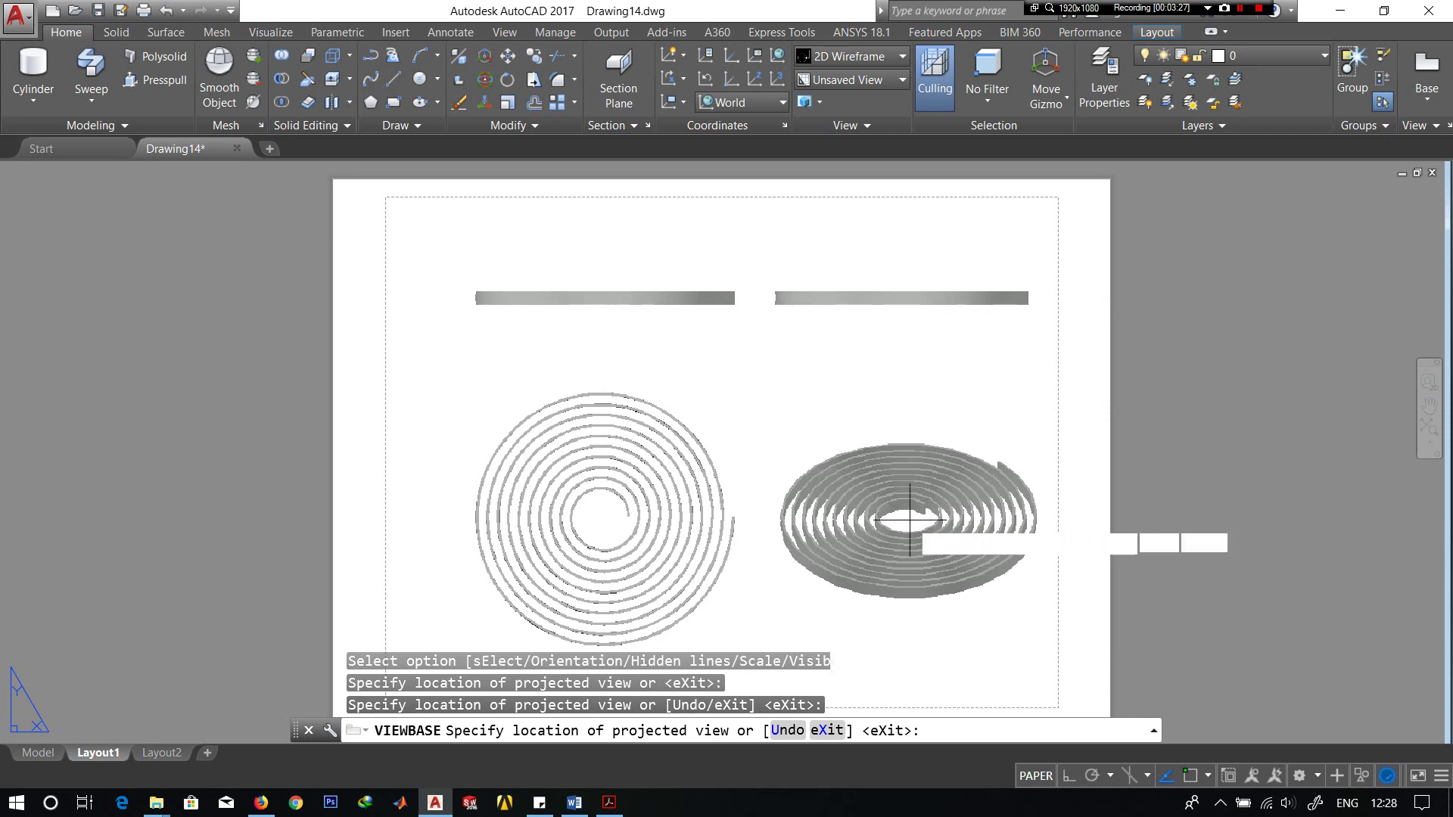
key("Return")
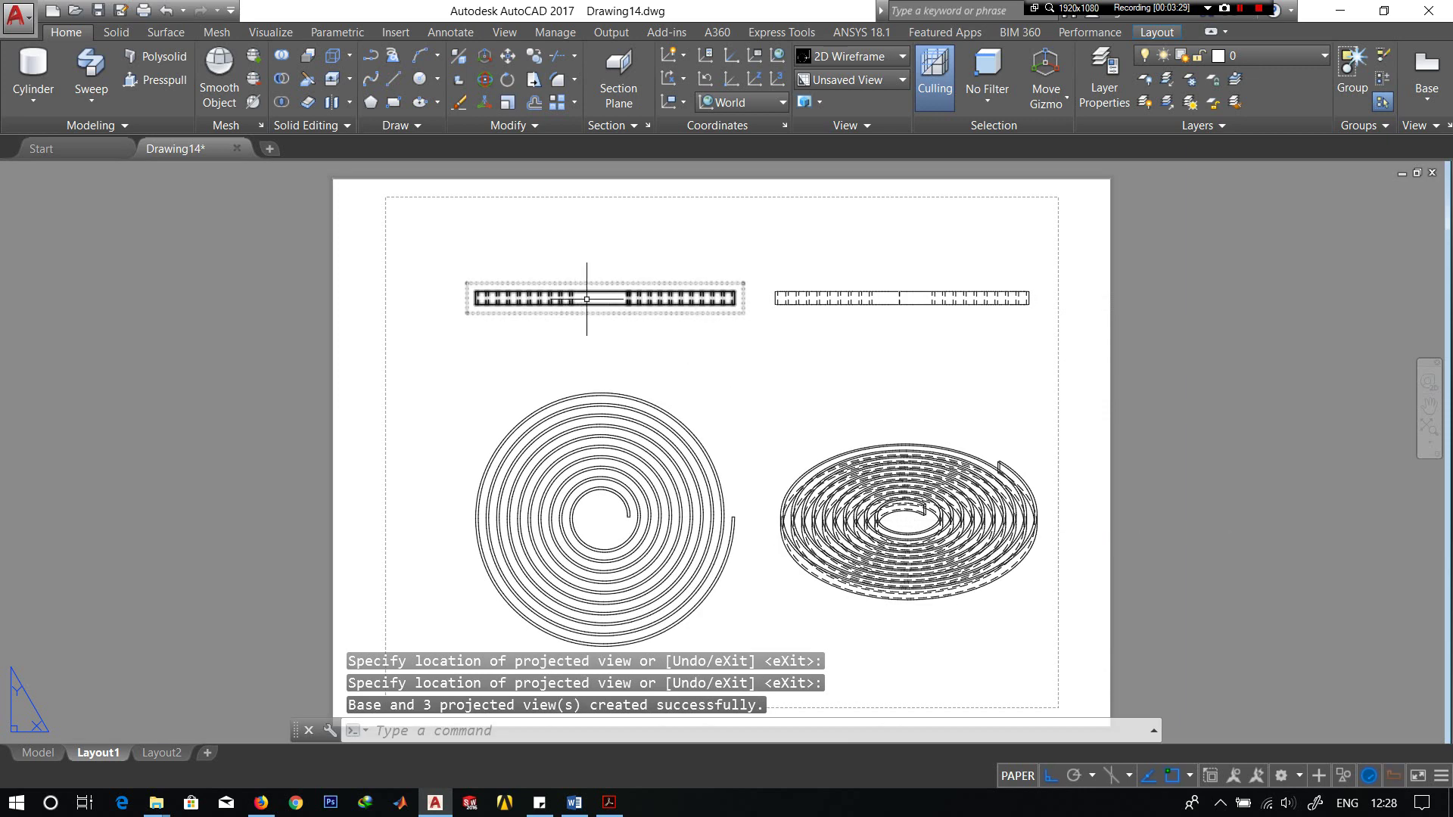
left_click(574, 802)
- Add 'Thanks for watching' and a red 'Please do LIKE – SHARE - SUBSCRIBE' line below the specifications
left_click(672, 521)
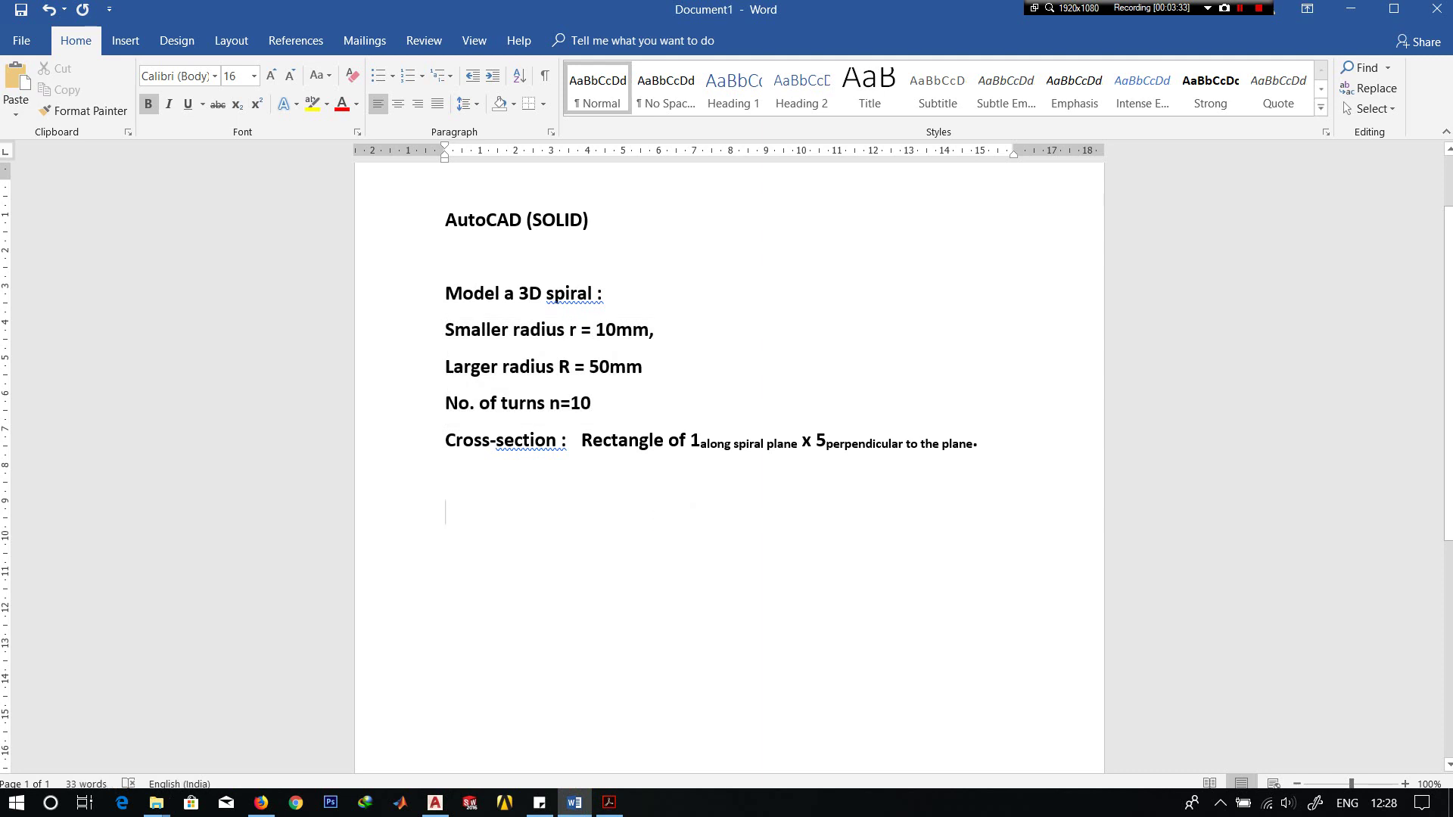
type("Thanks for watching")
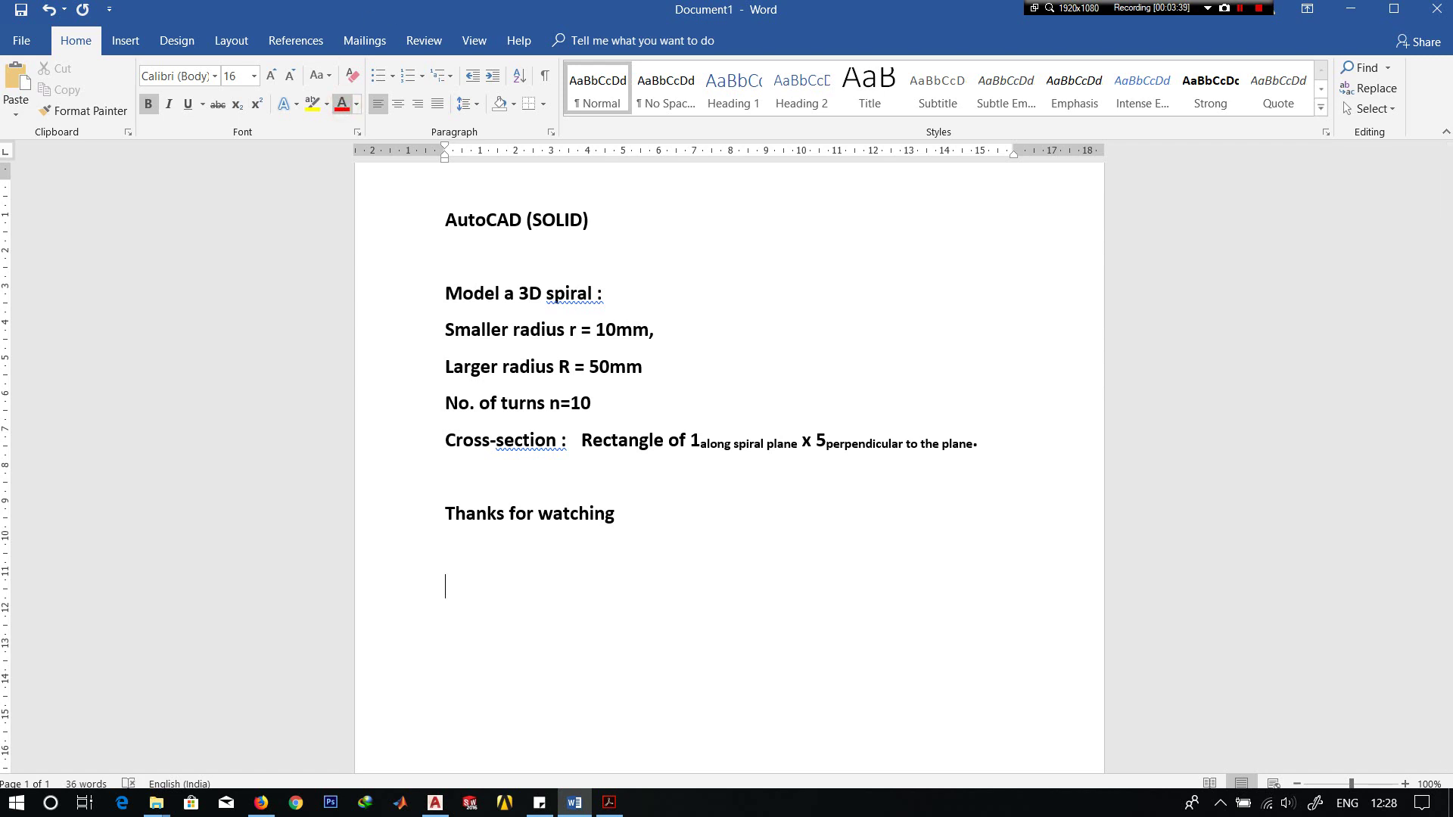
type("Plea")
type("- SHARE")
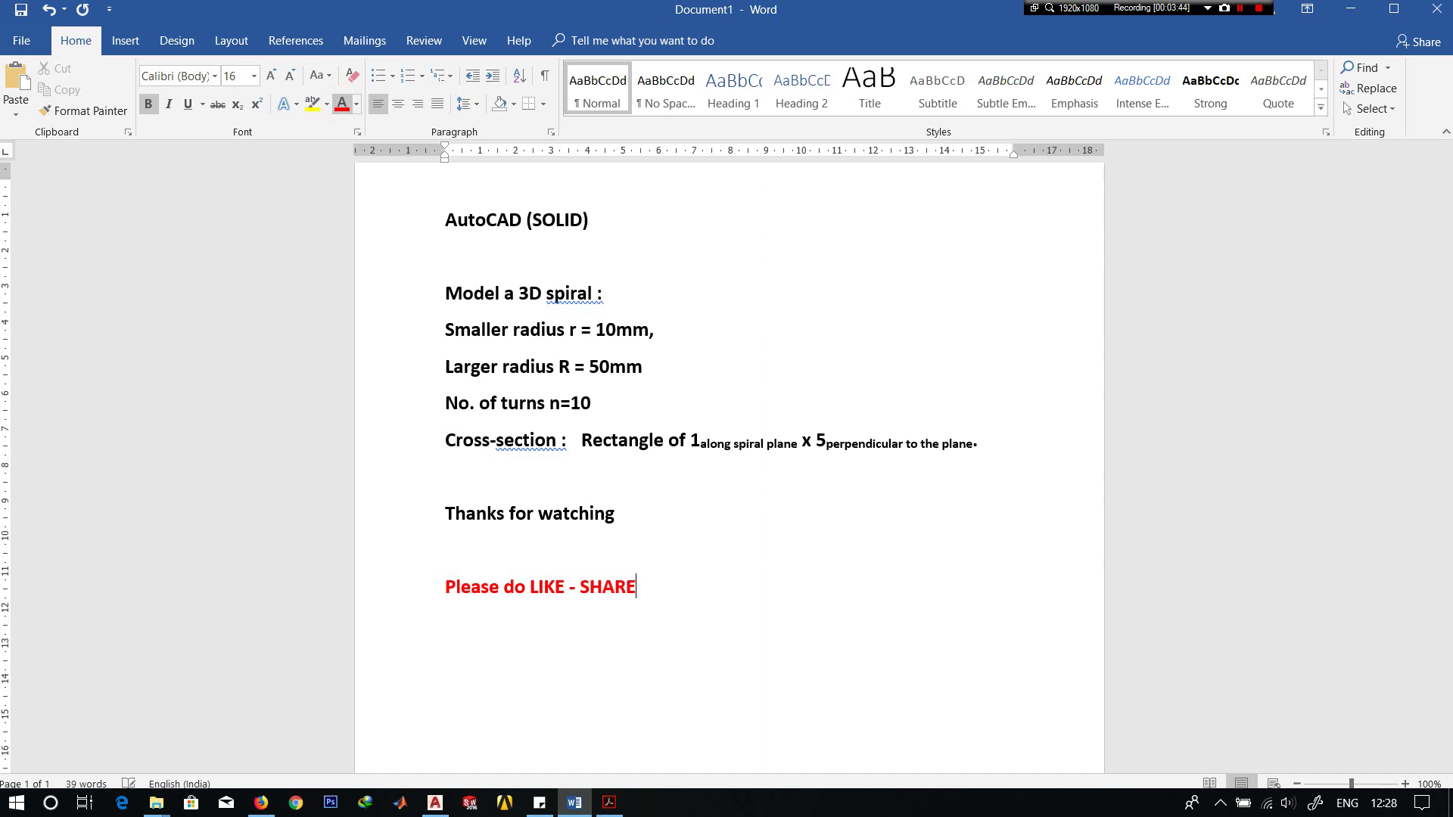
type(" - SUBSCRI")
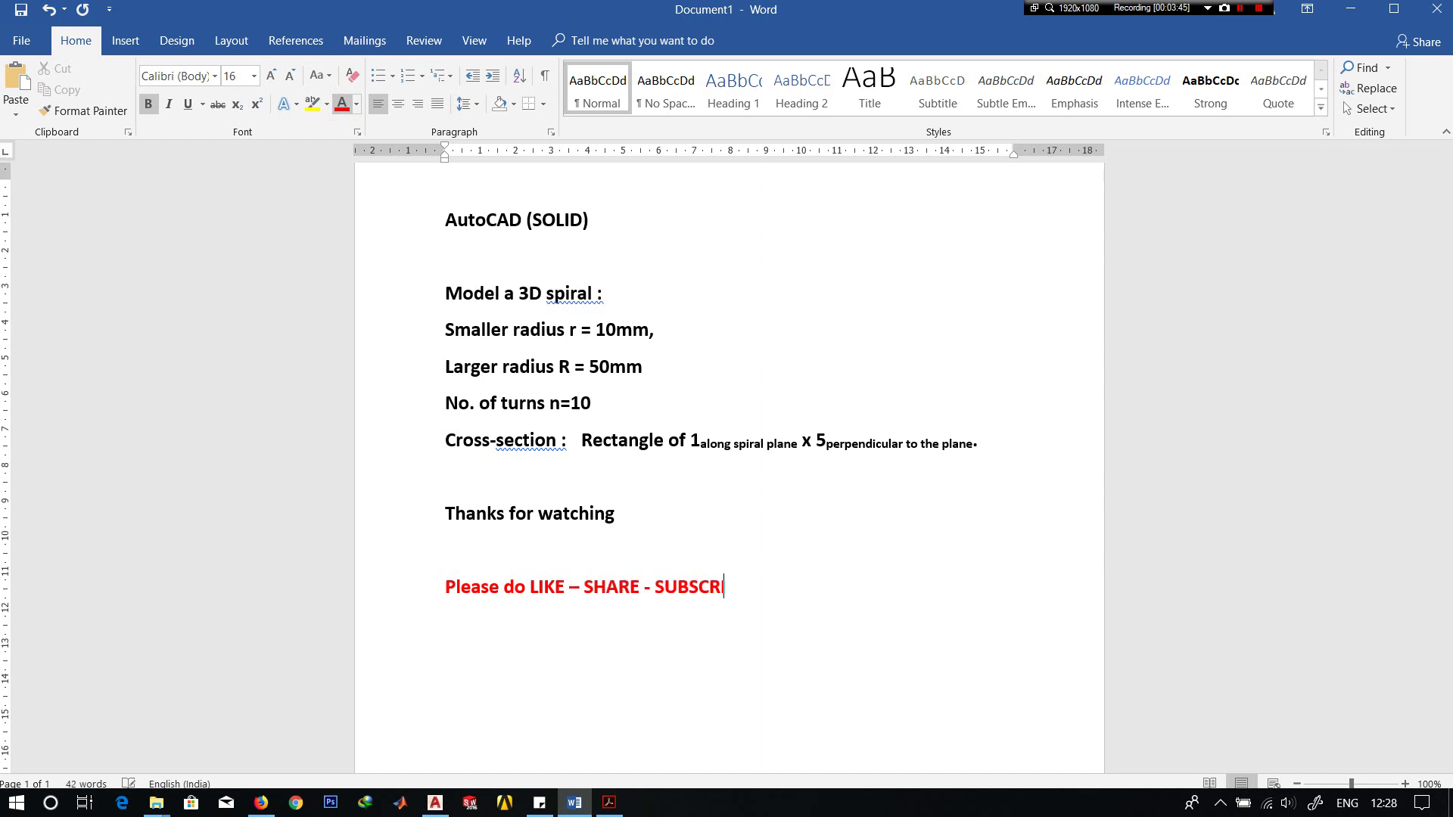